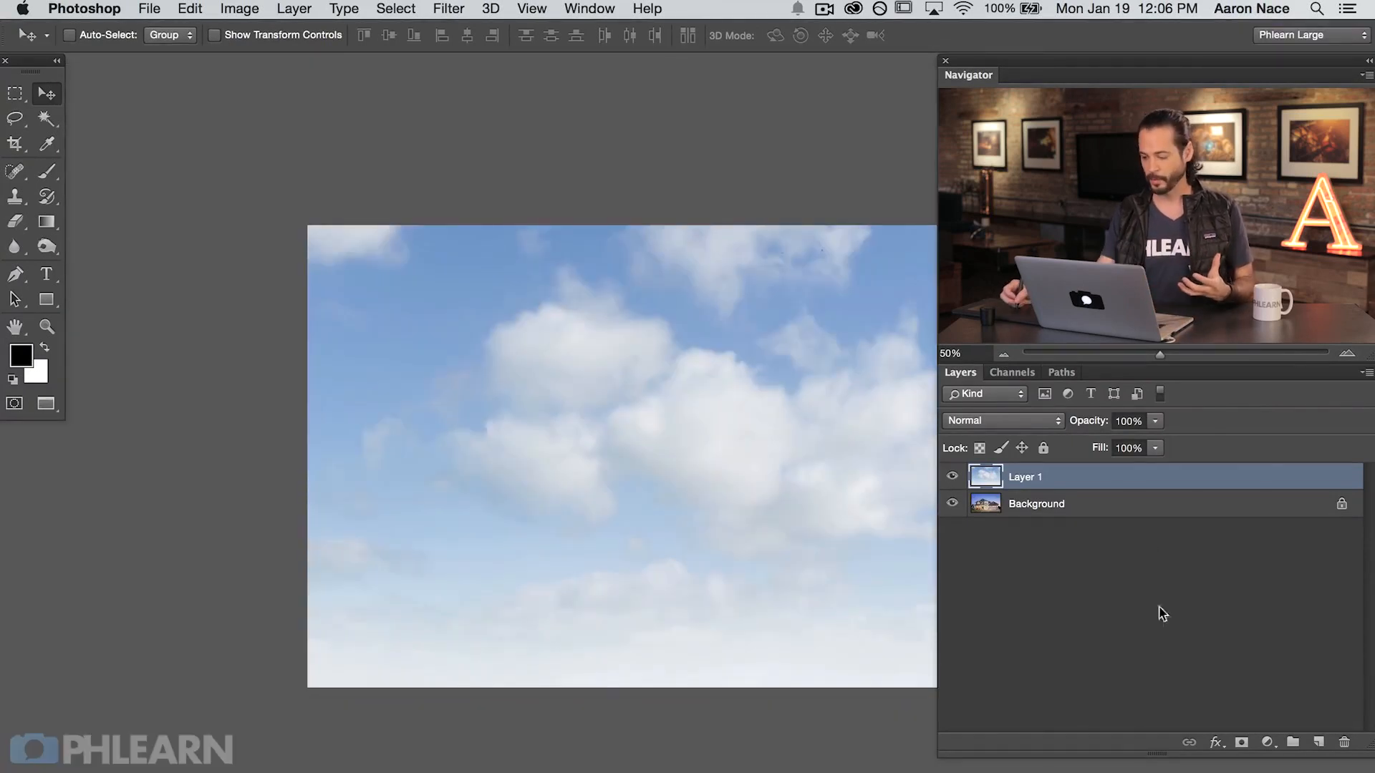
Step: Compare the cloud layer with the house photo beneath it by hiding the clouds and showing them again
click(949, 473)
key(super+equal)
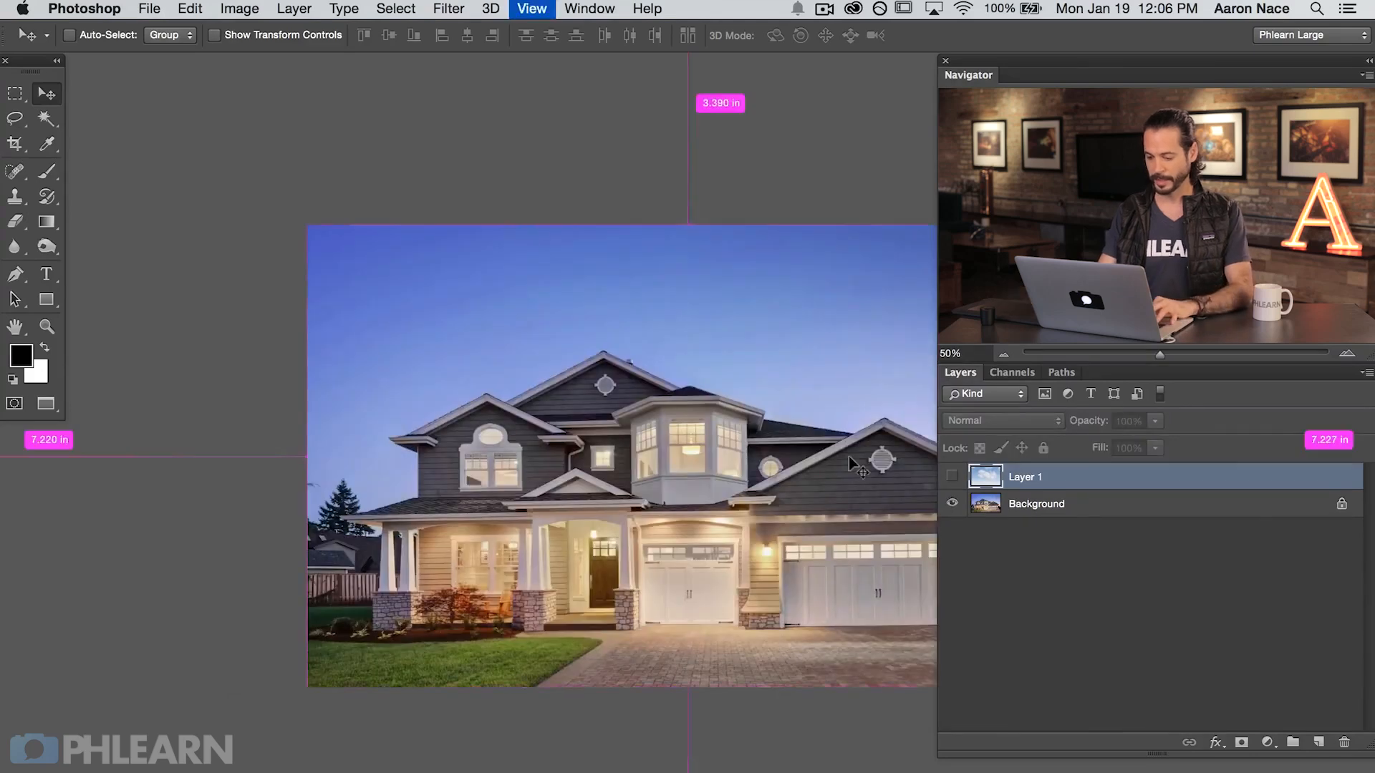
drag(750, 534, 592, 520)
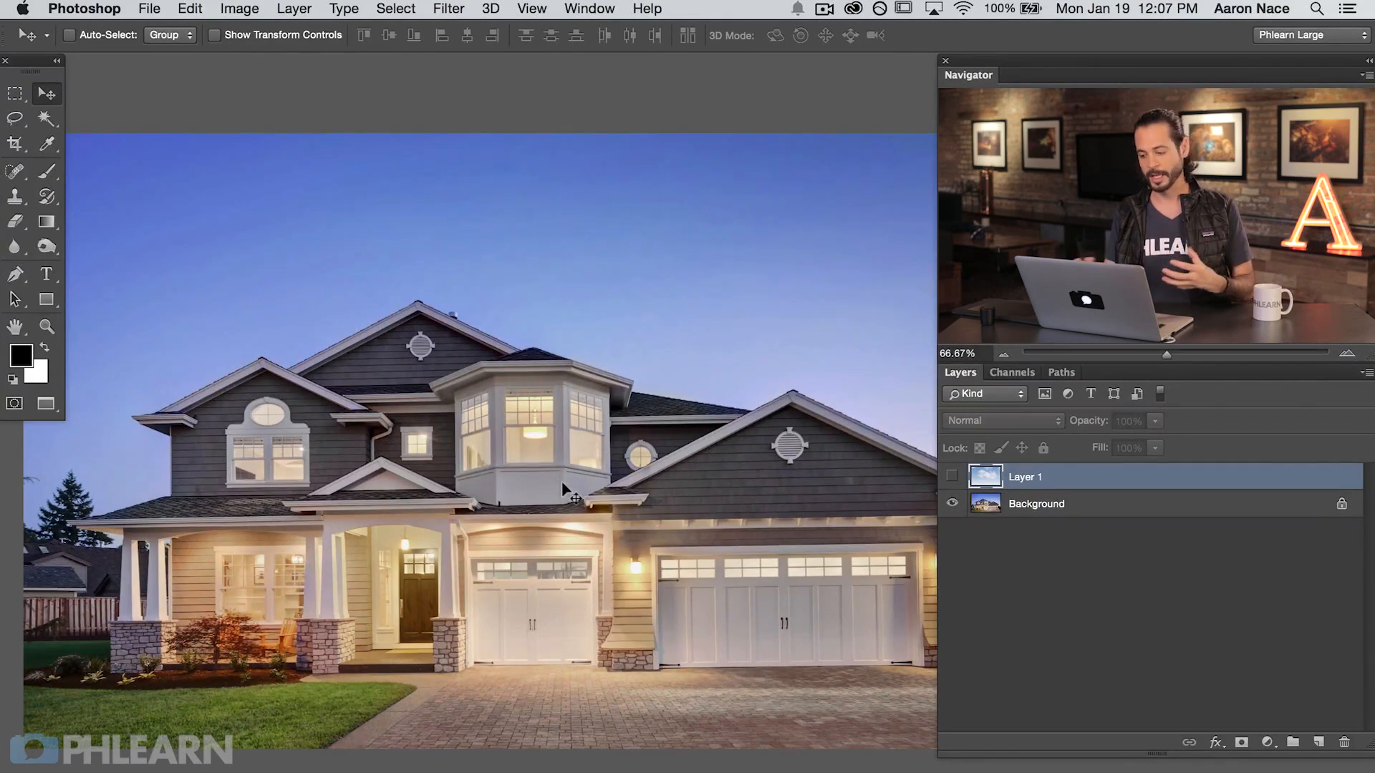
click(951, 477)
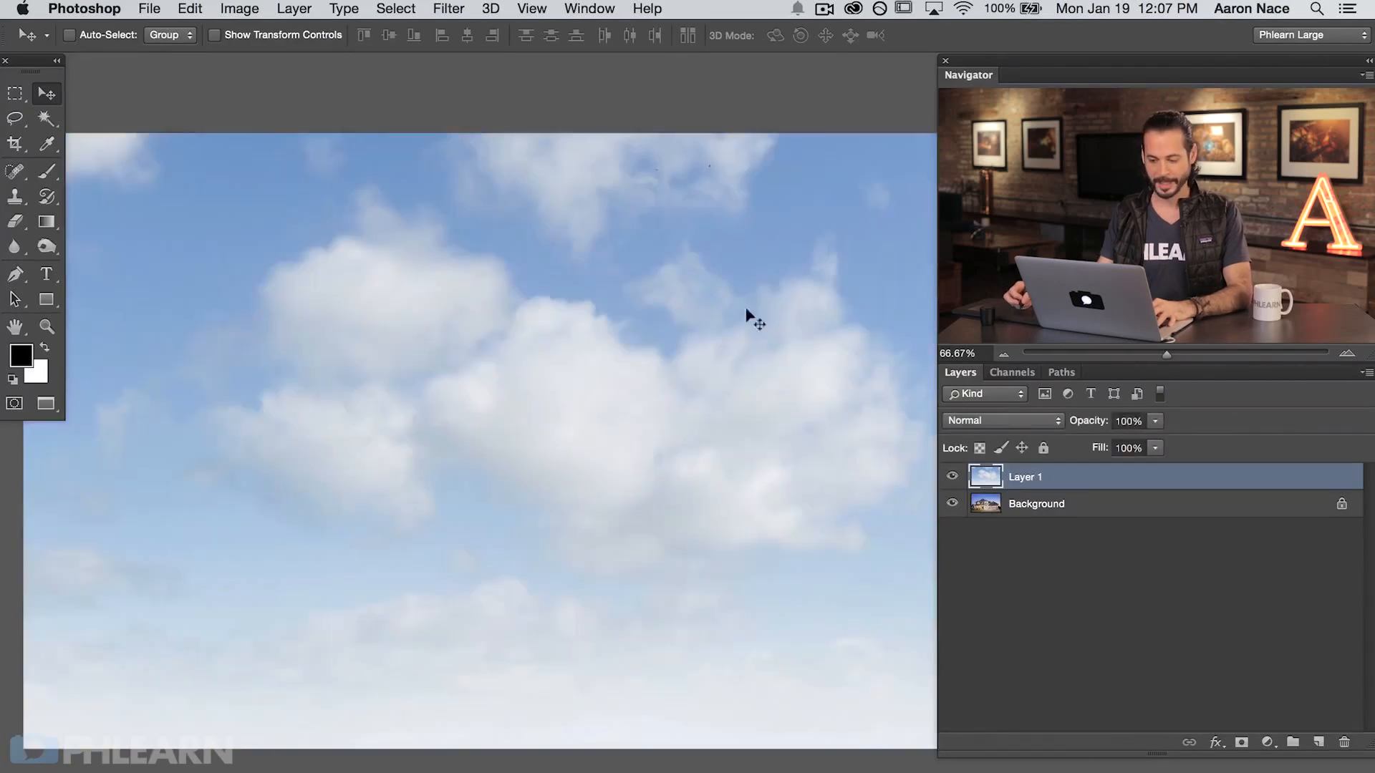
Step: Adjust the cloud layer over the house photo with Free Transform and apply it
drag(616, 395, 445, 322)
key(super+minus)
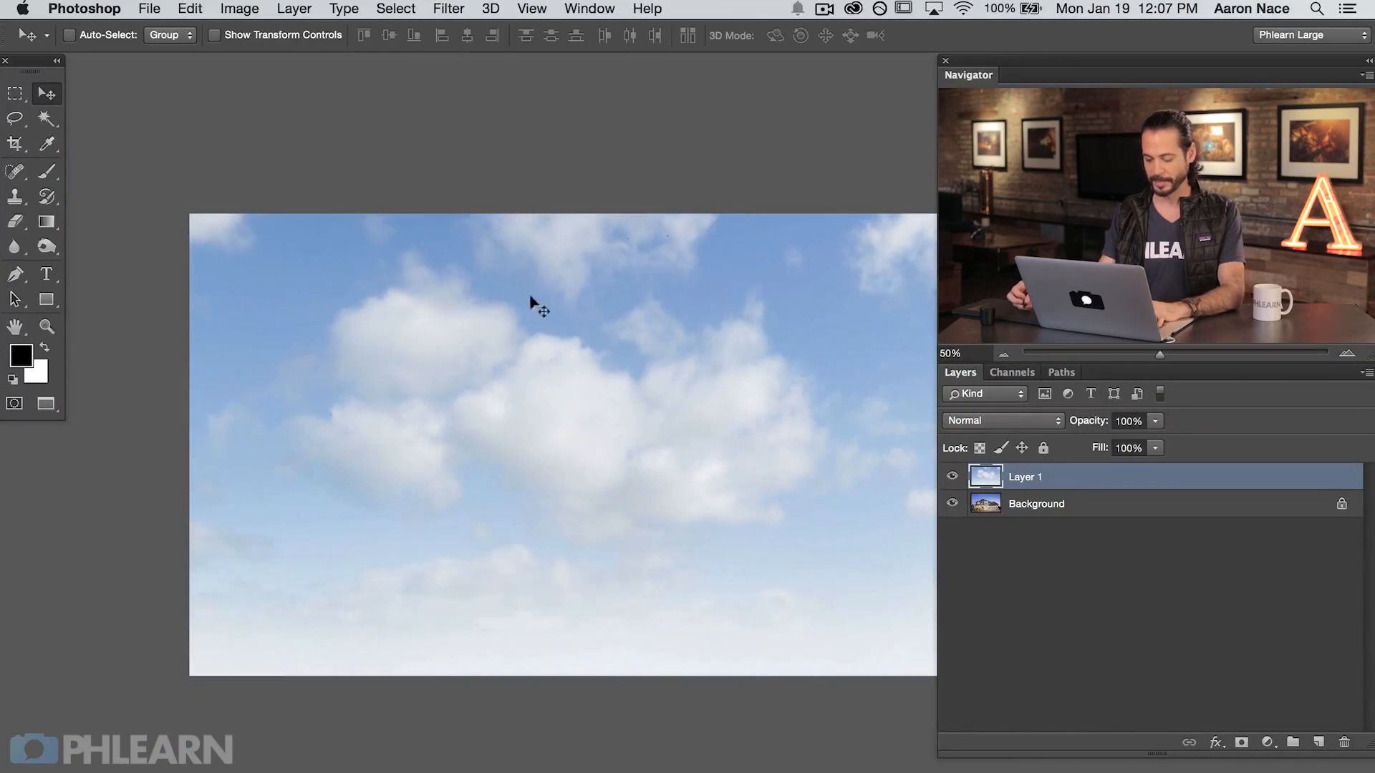
key(super+t)
key(super+minus)
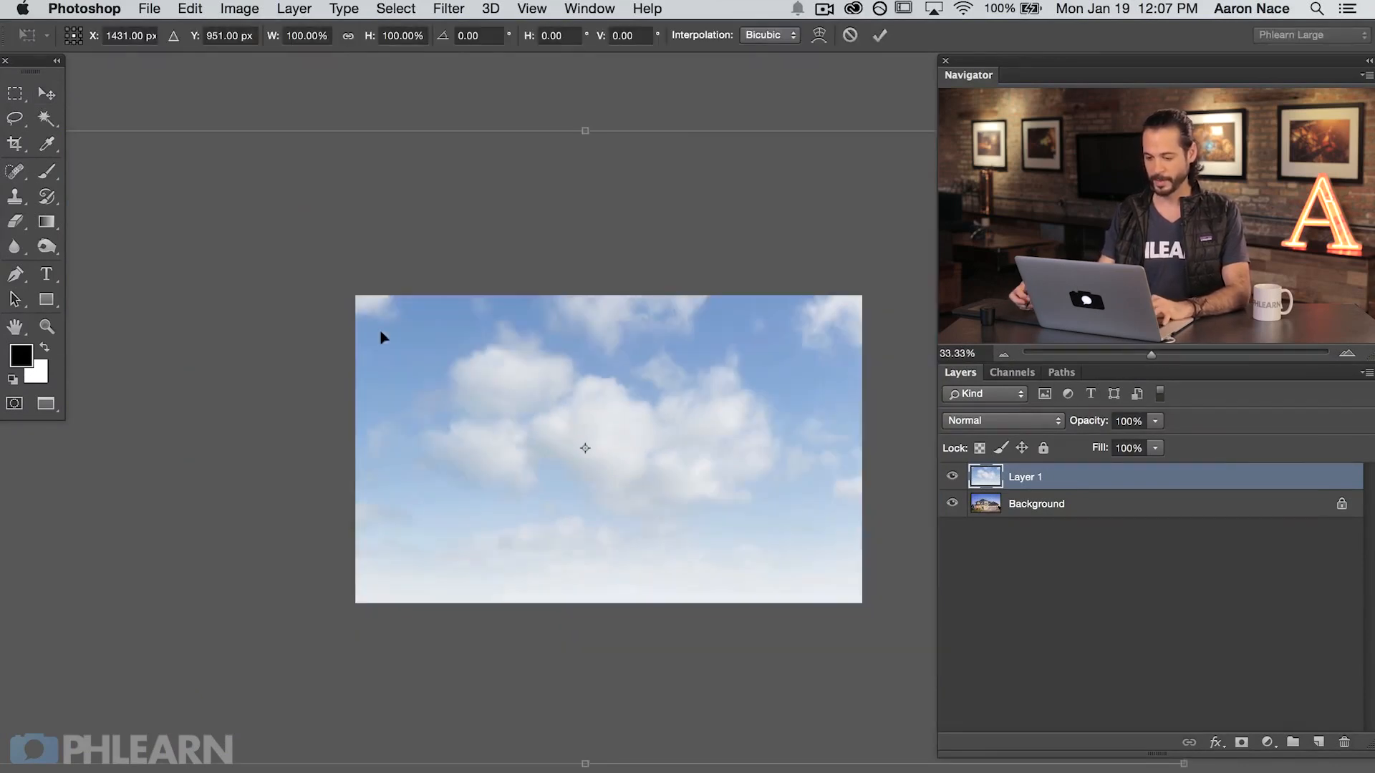
drag(437, 407, 625, 481)
key(Return)
key(super+plus)
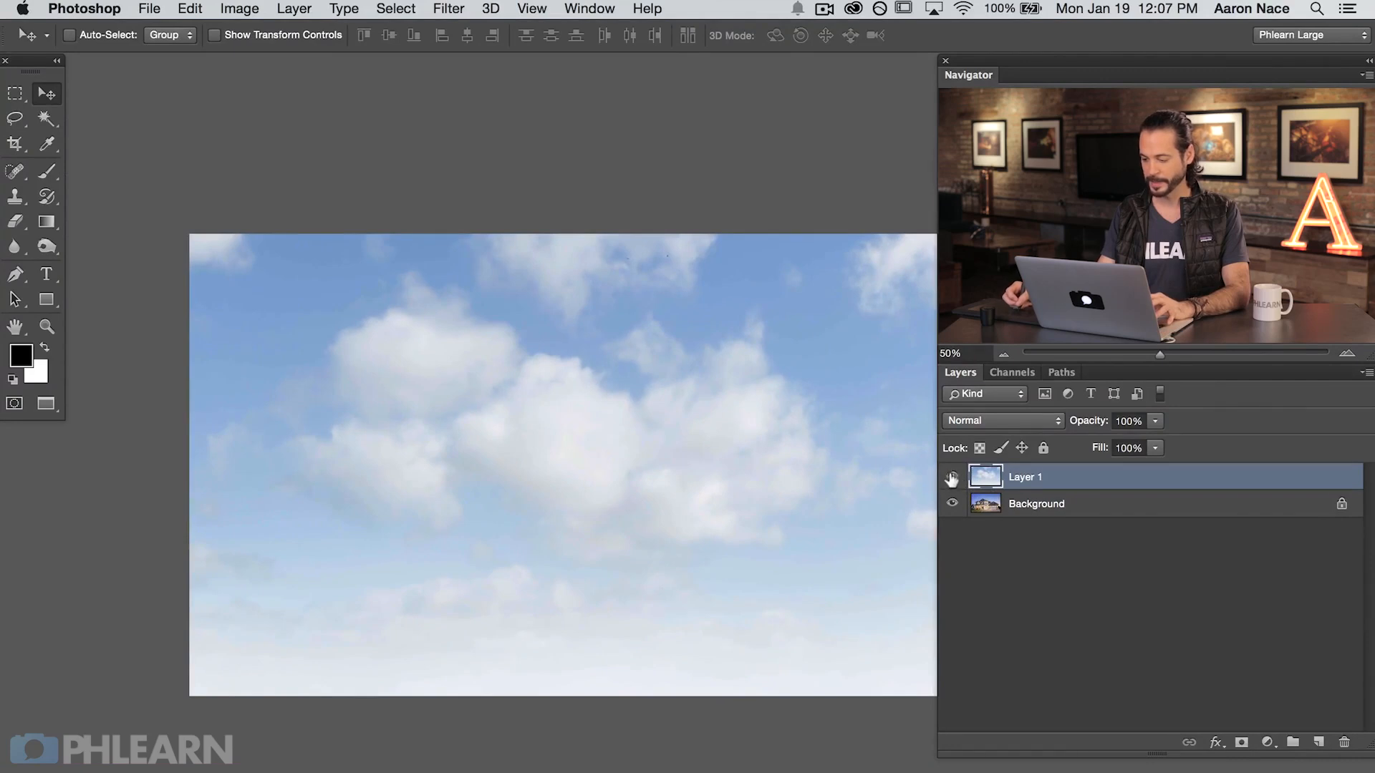
Step: Hide the cloud layer and make the Background layer with the house active
click(952, 477)
key(super+plus)
drag(619, 538, 614, 478)
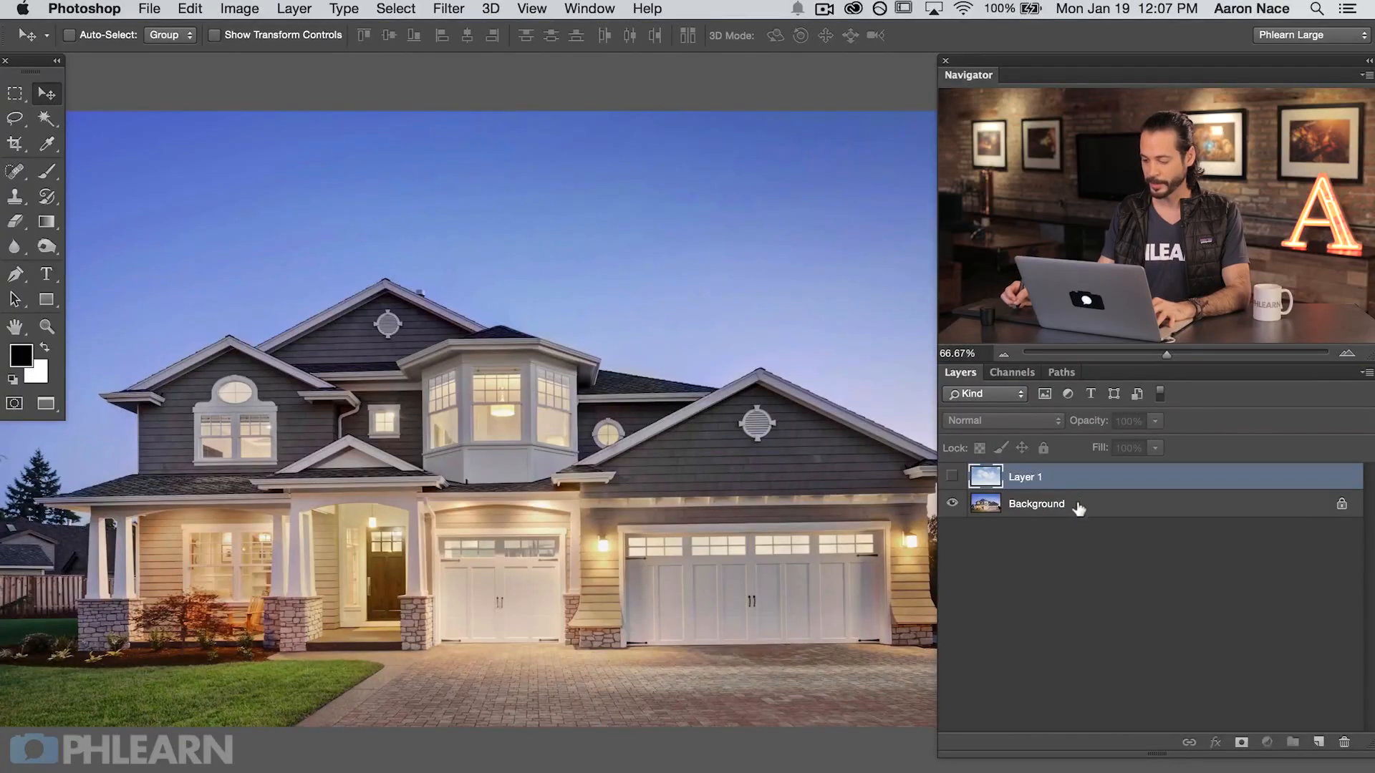
click(1077, 508)
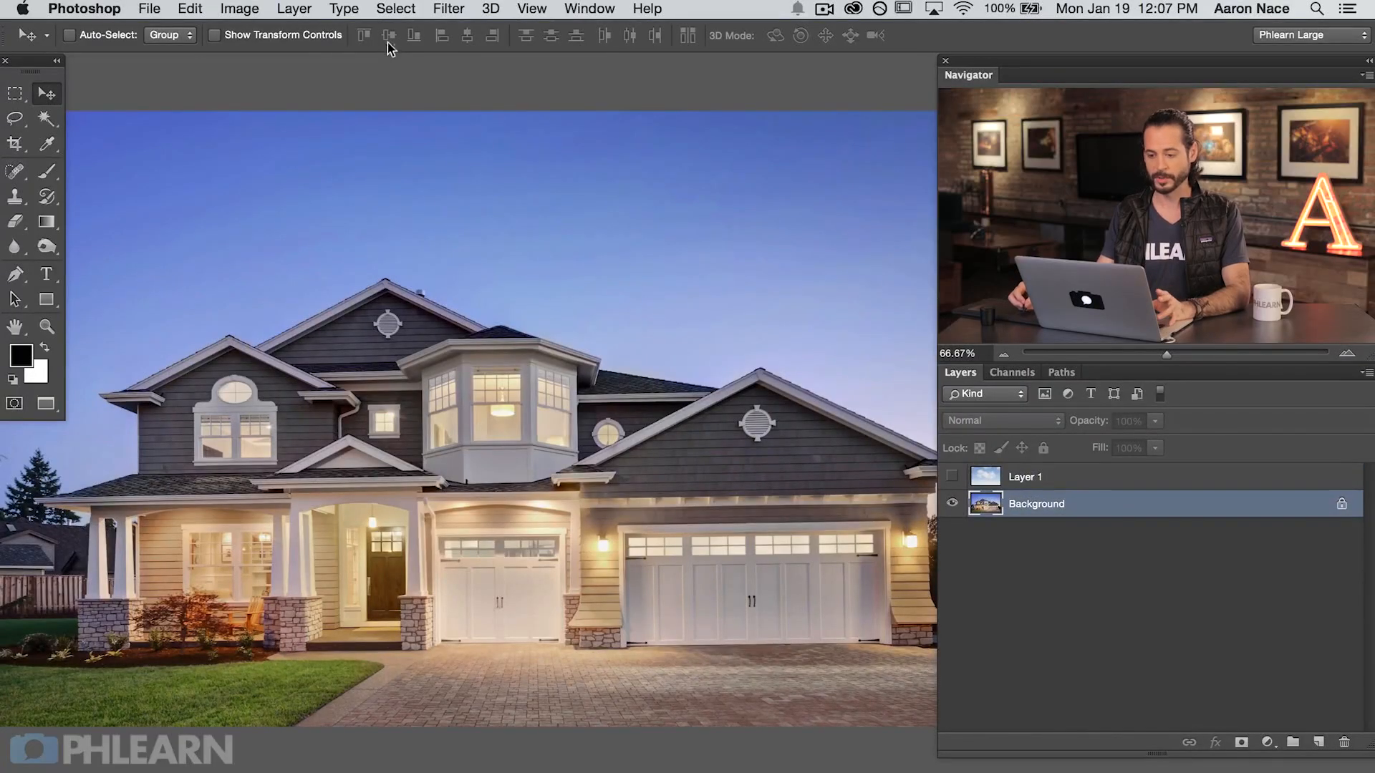
Step: Start a Color Range selection sampled from the blue sky, with the selection preview set to Grayscale
click(393, 10)
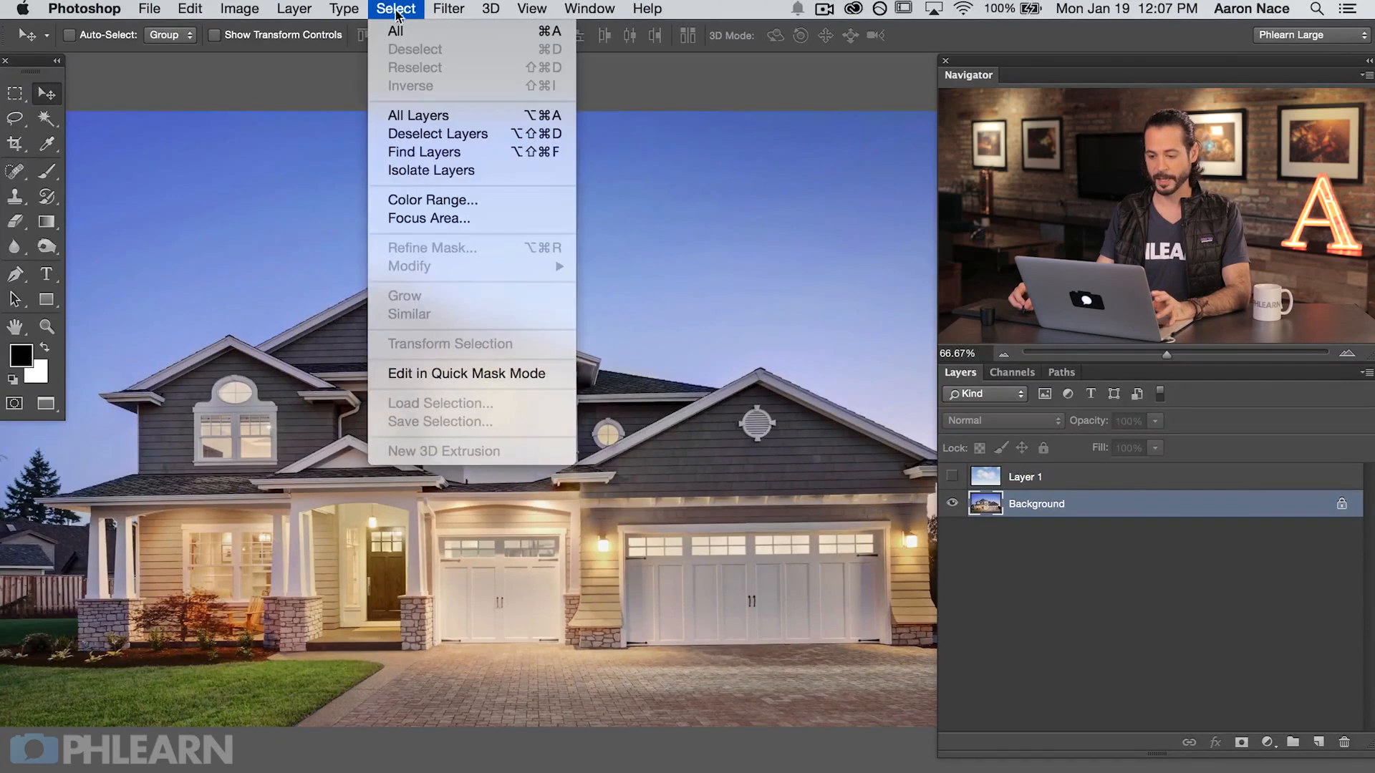
click(434, 201)
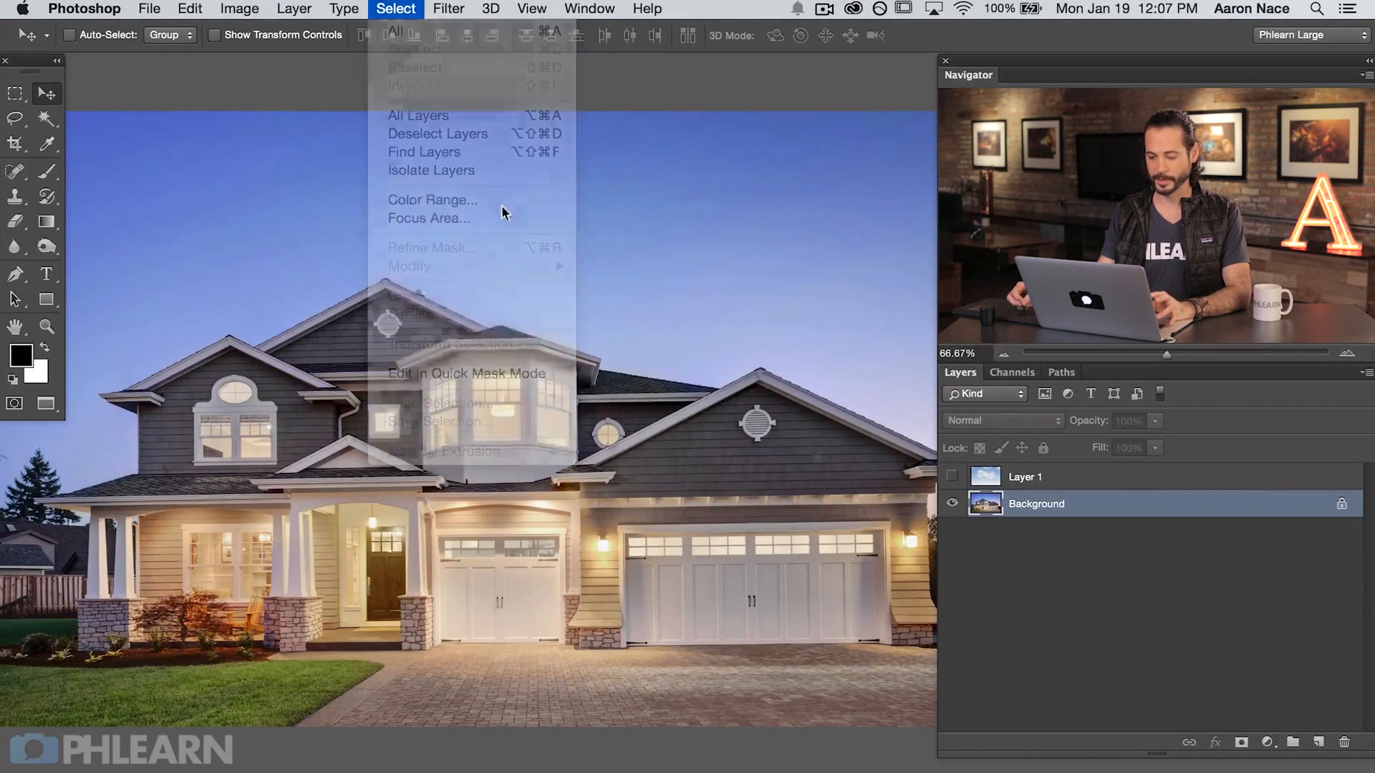
click(646, 268)
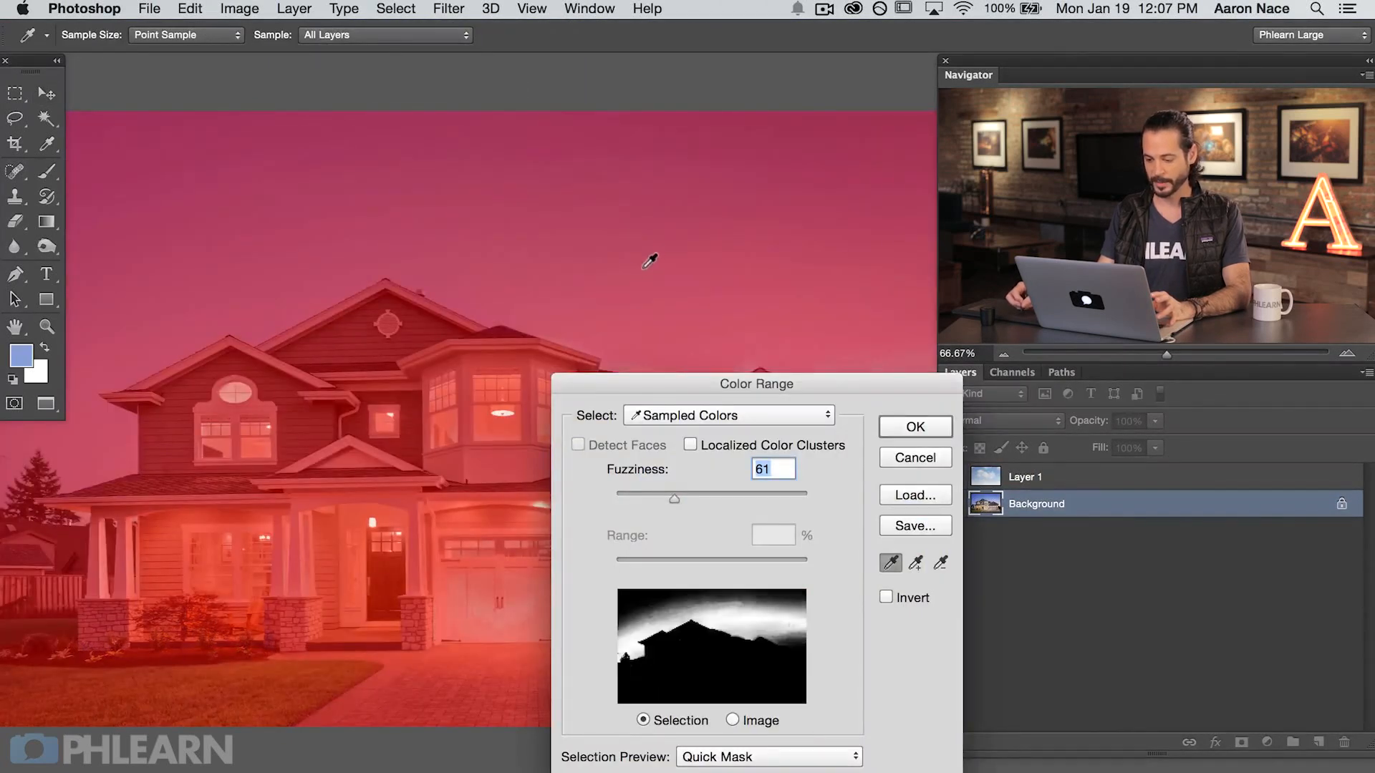
drag(659, 386, 591, 252)
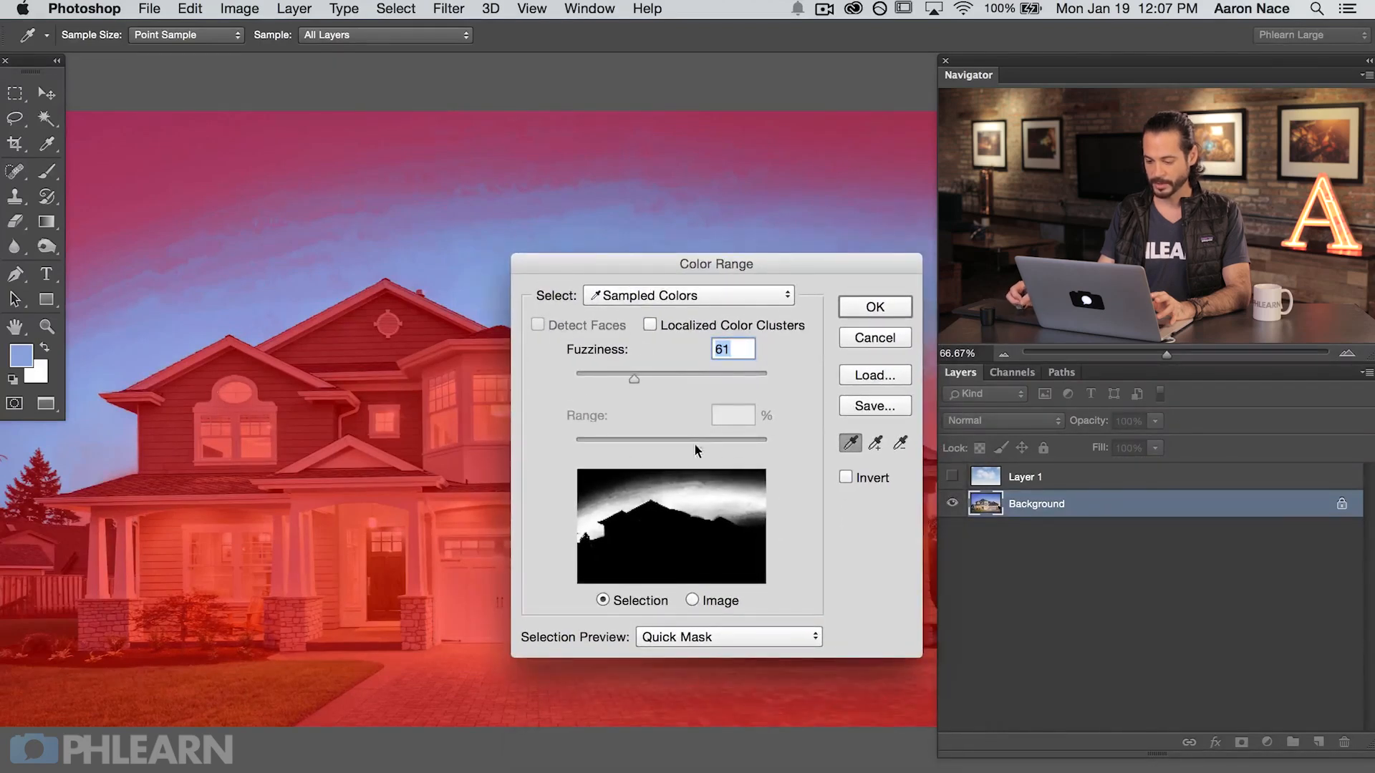
click(680, 637)
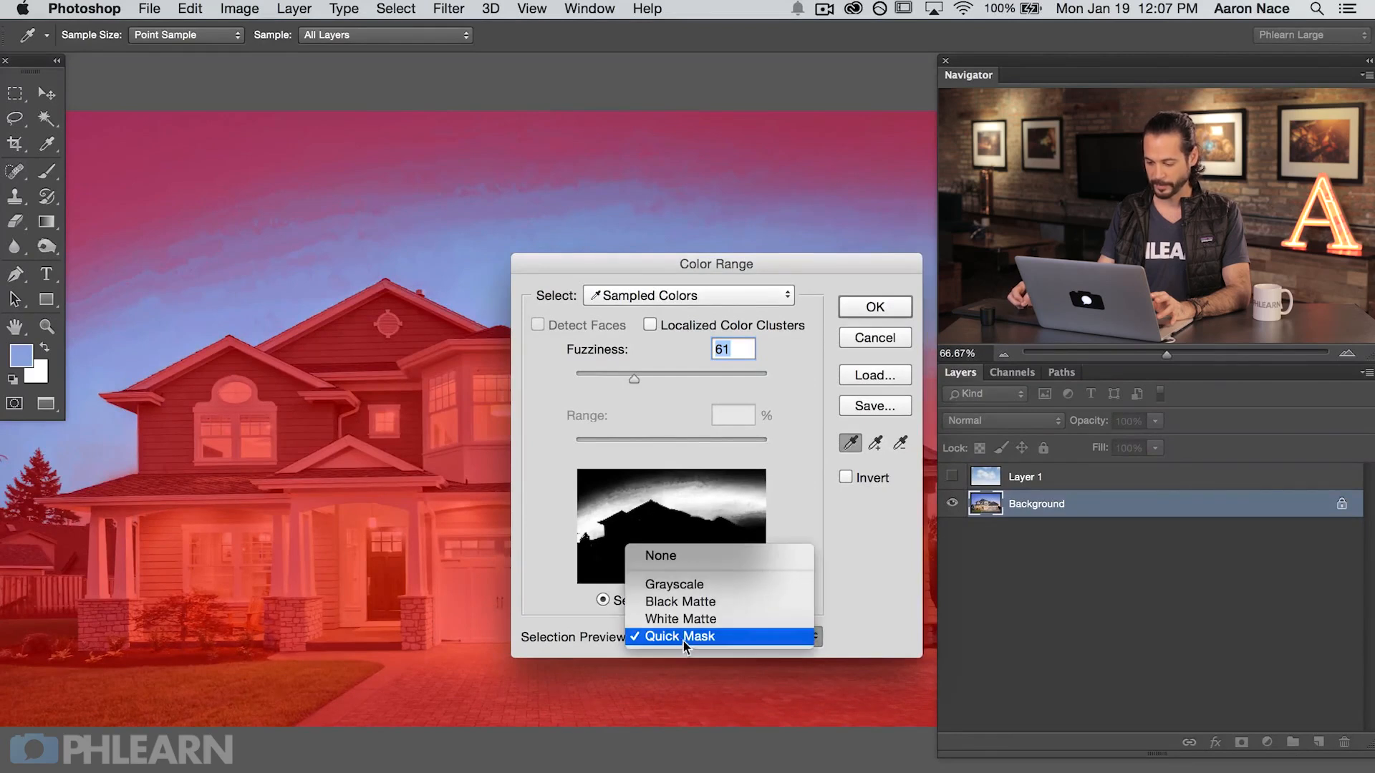
click(705, 584)
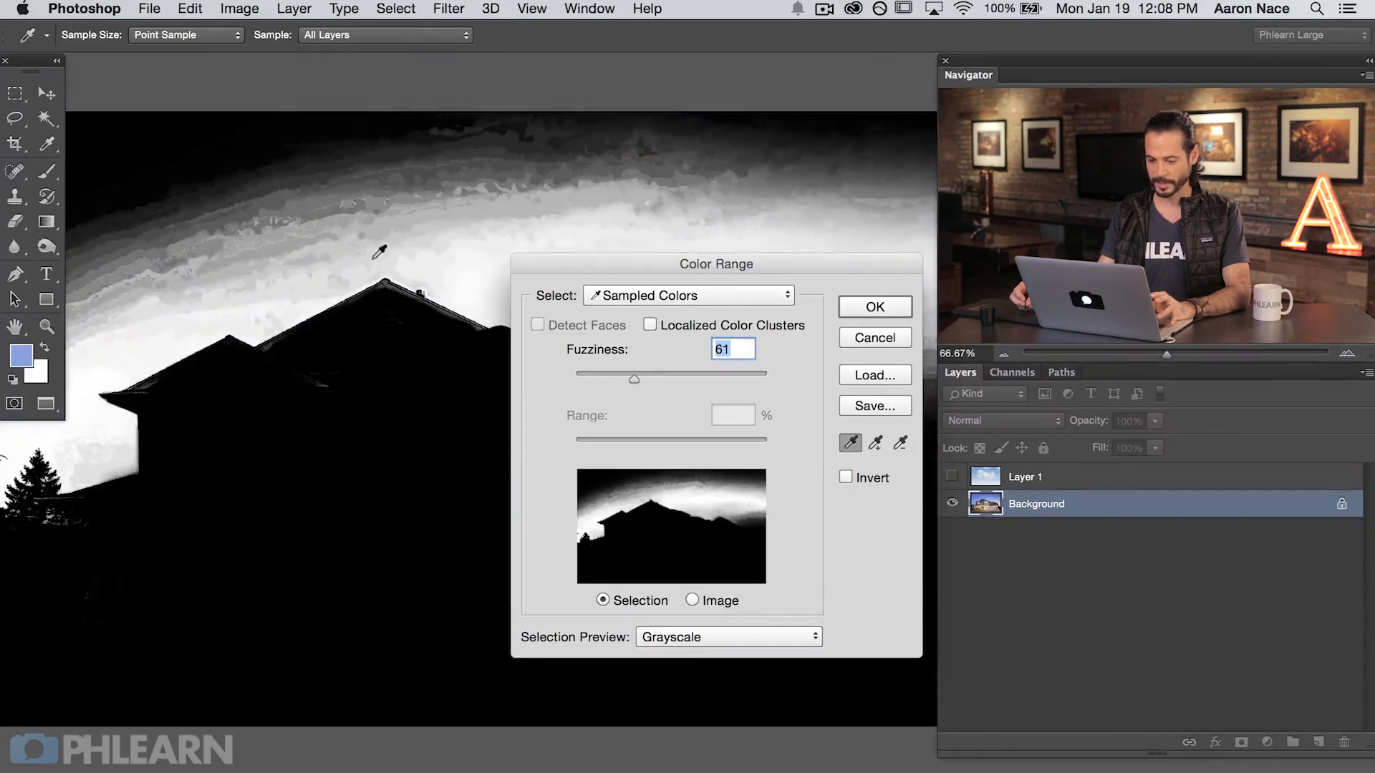
Step: Add further sky tones around the house to the Color Range selection
click(875, 444)
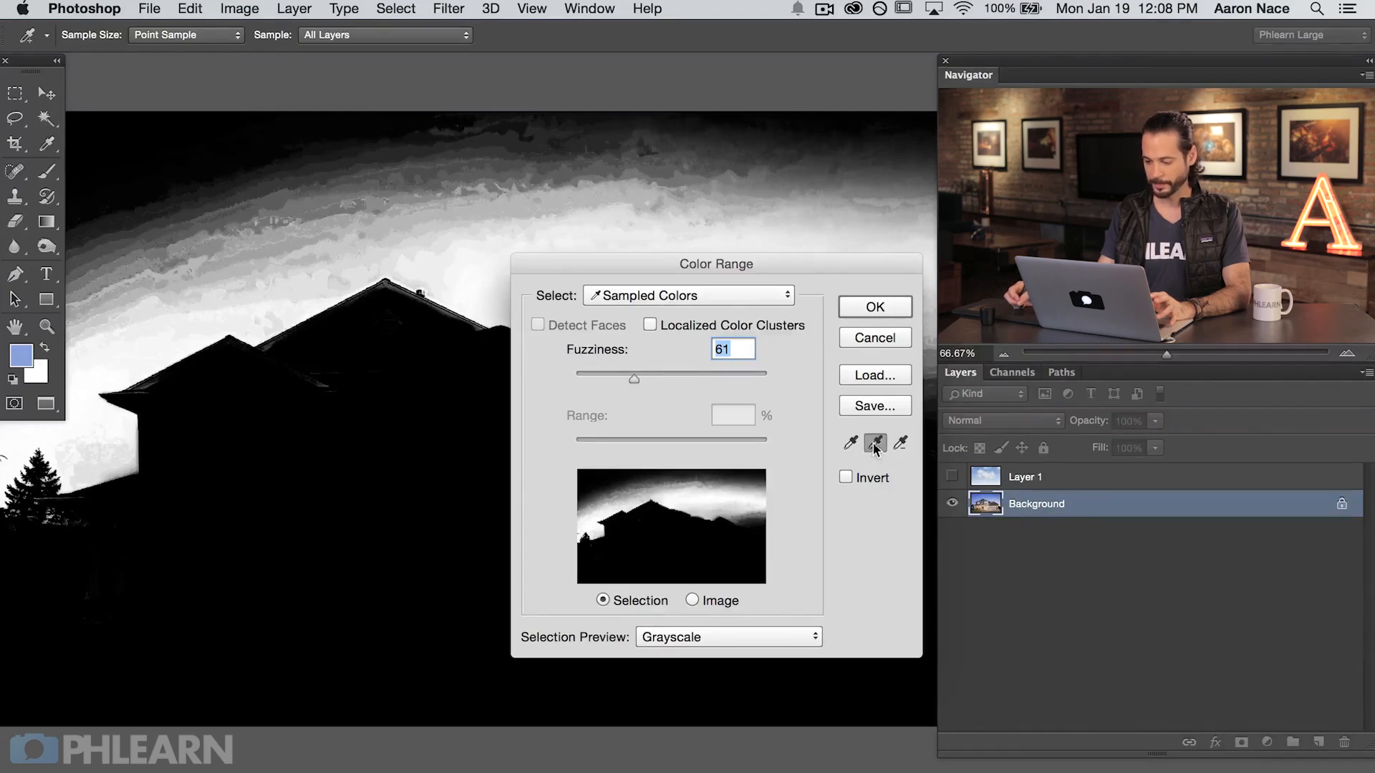
click(265, 229)
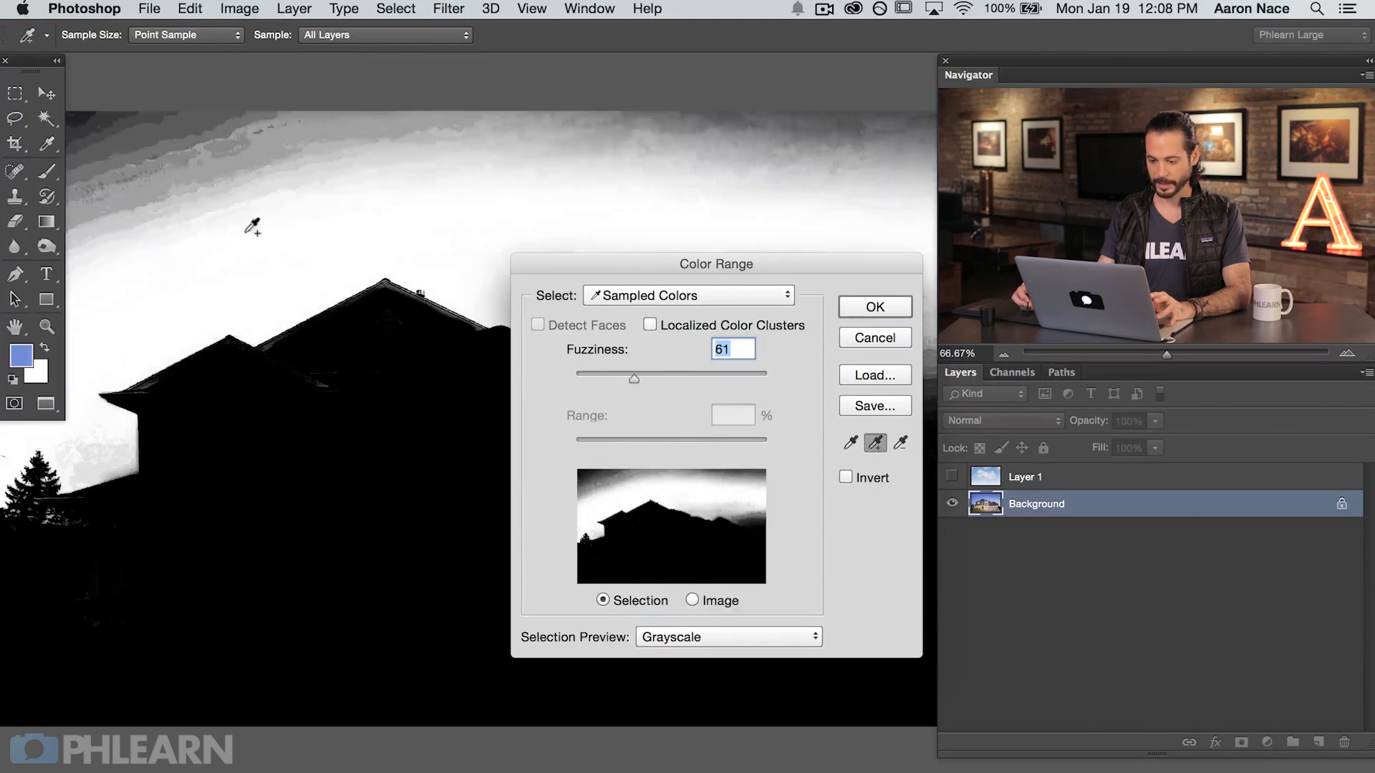
click(141, 170)
click(100, 448)
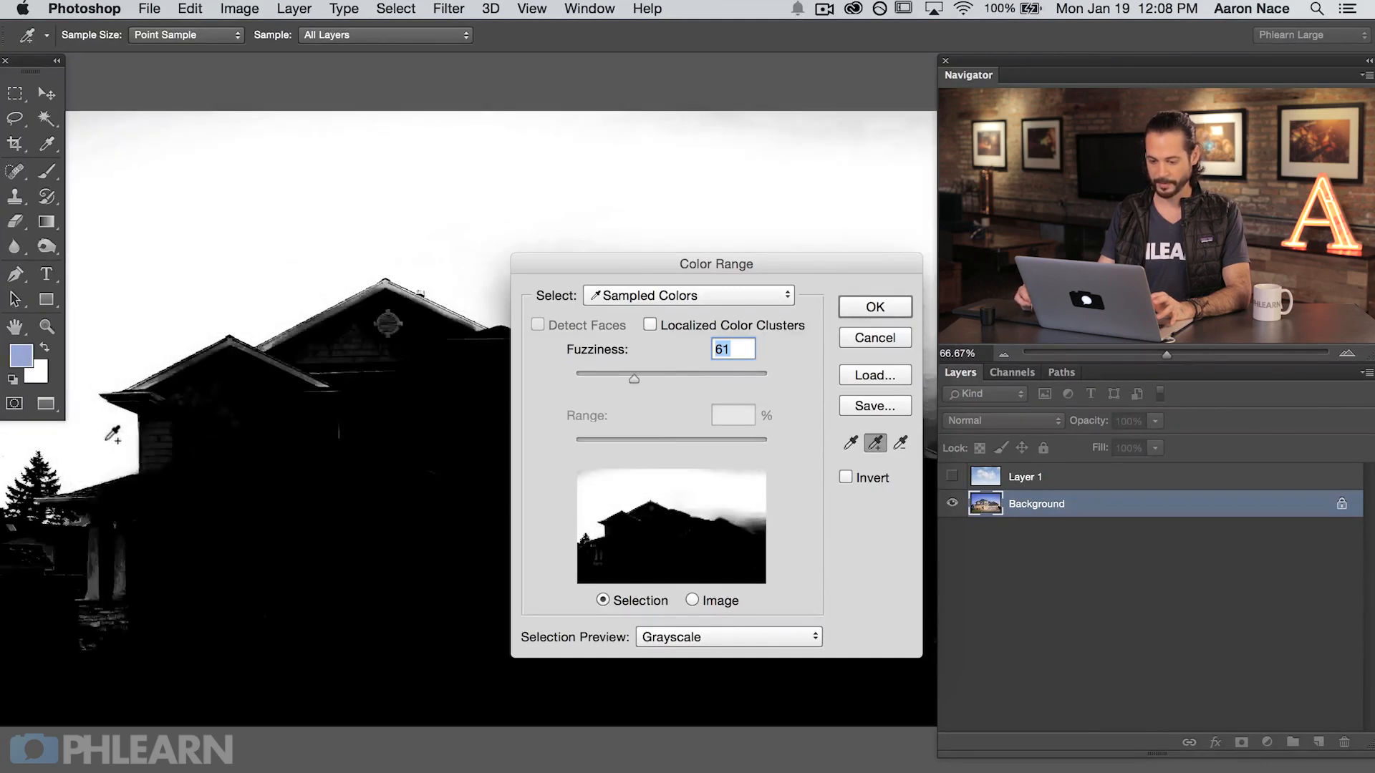
drag(491, 223, 322, 208)
drag(604, 261, 446, 436)
click(675, 386)
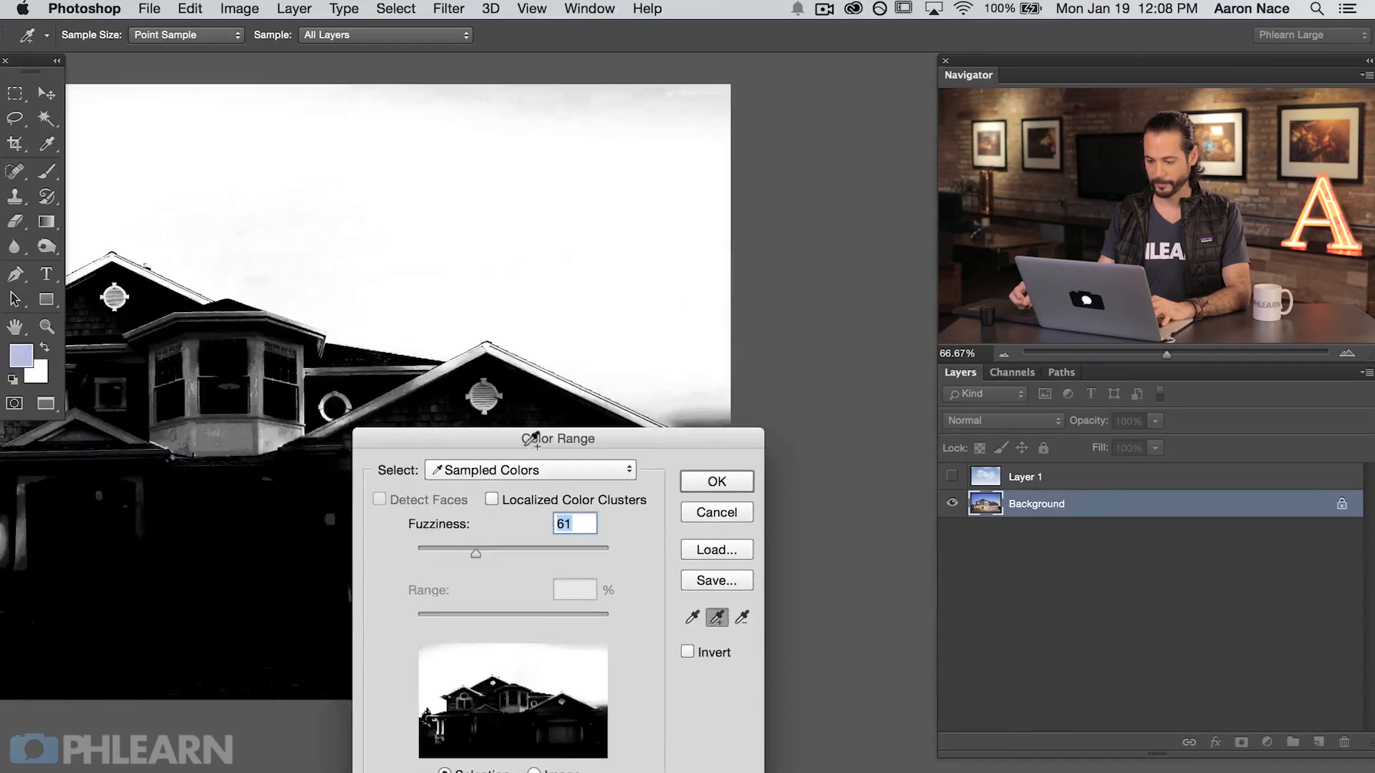
drag(222, 428, 660, 421)
drag(544, 444, 208, 320)
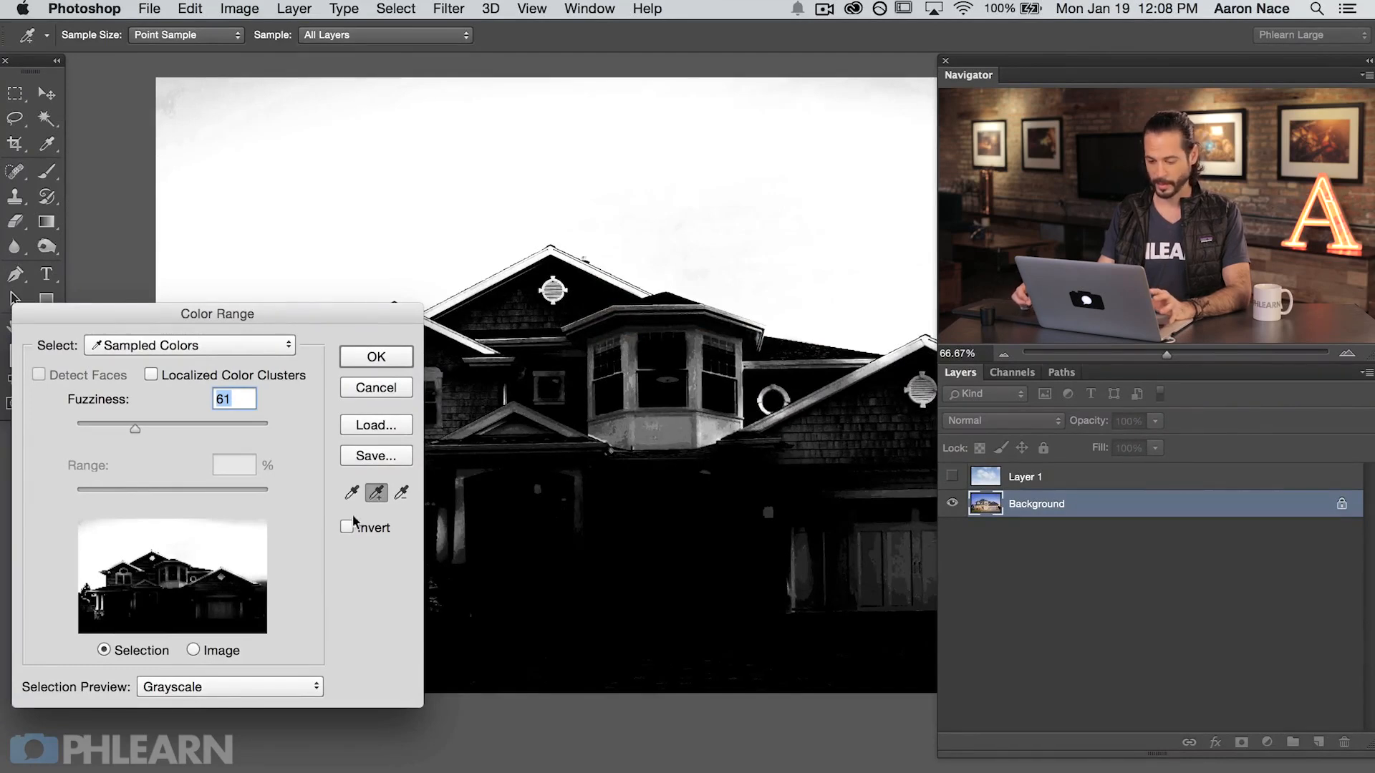
Step: Subtract the tone below the bay window from the Color Range selection and add the missing sky tones again
click(402, 493)
click(670, 437)
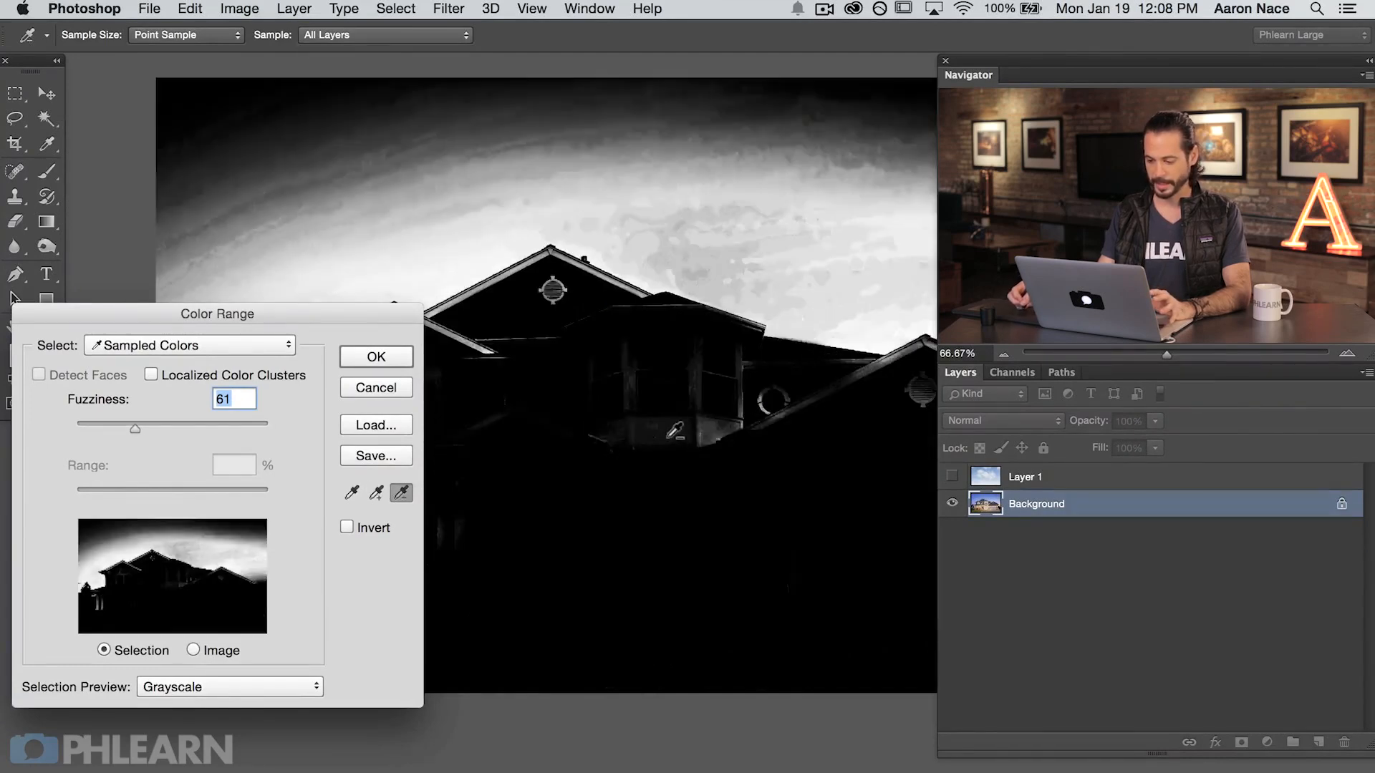
click(377, 493)
click(274, 195)
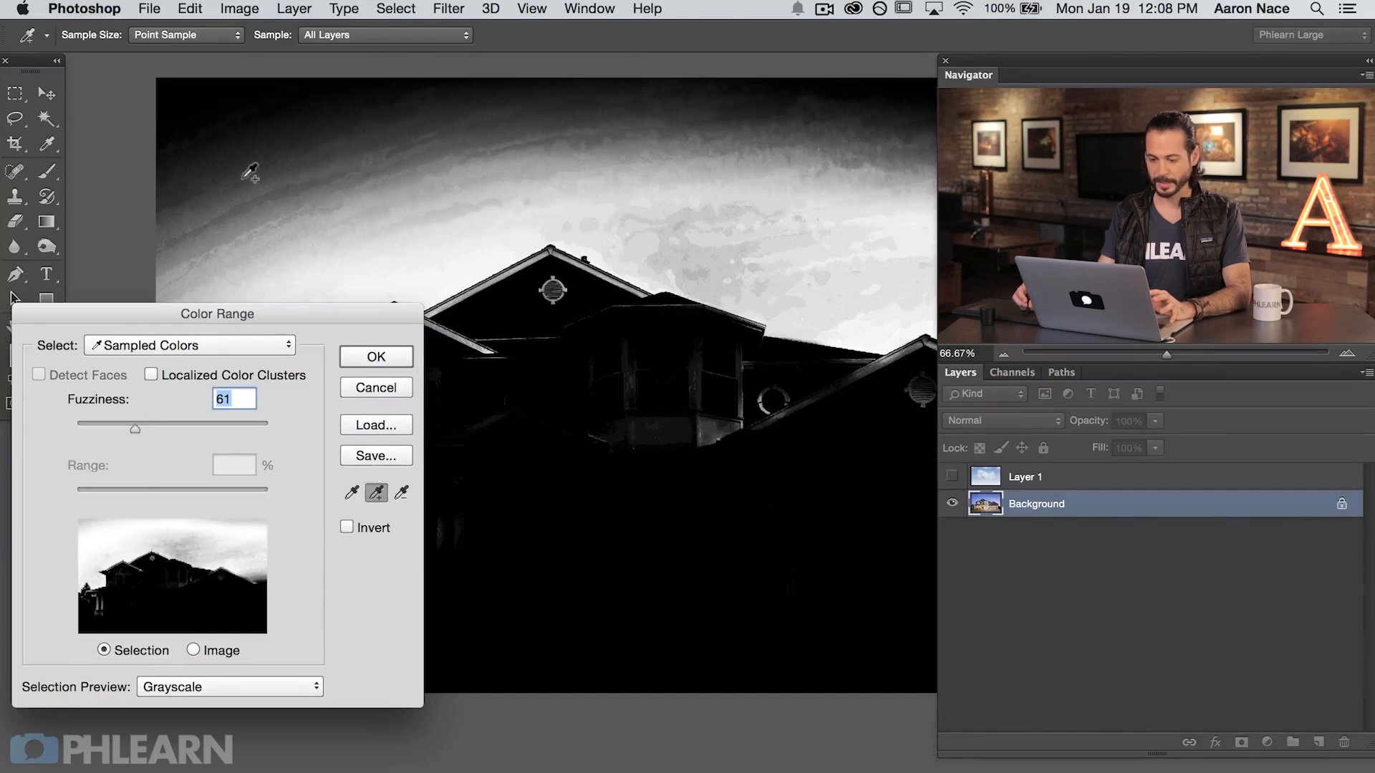
drag(779, 332, 536, 351)
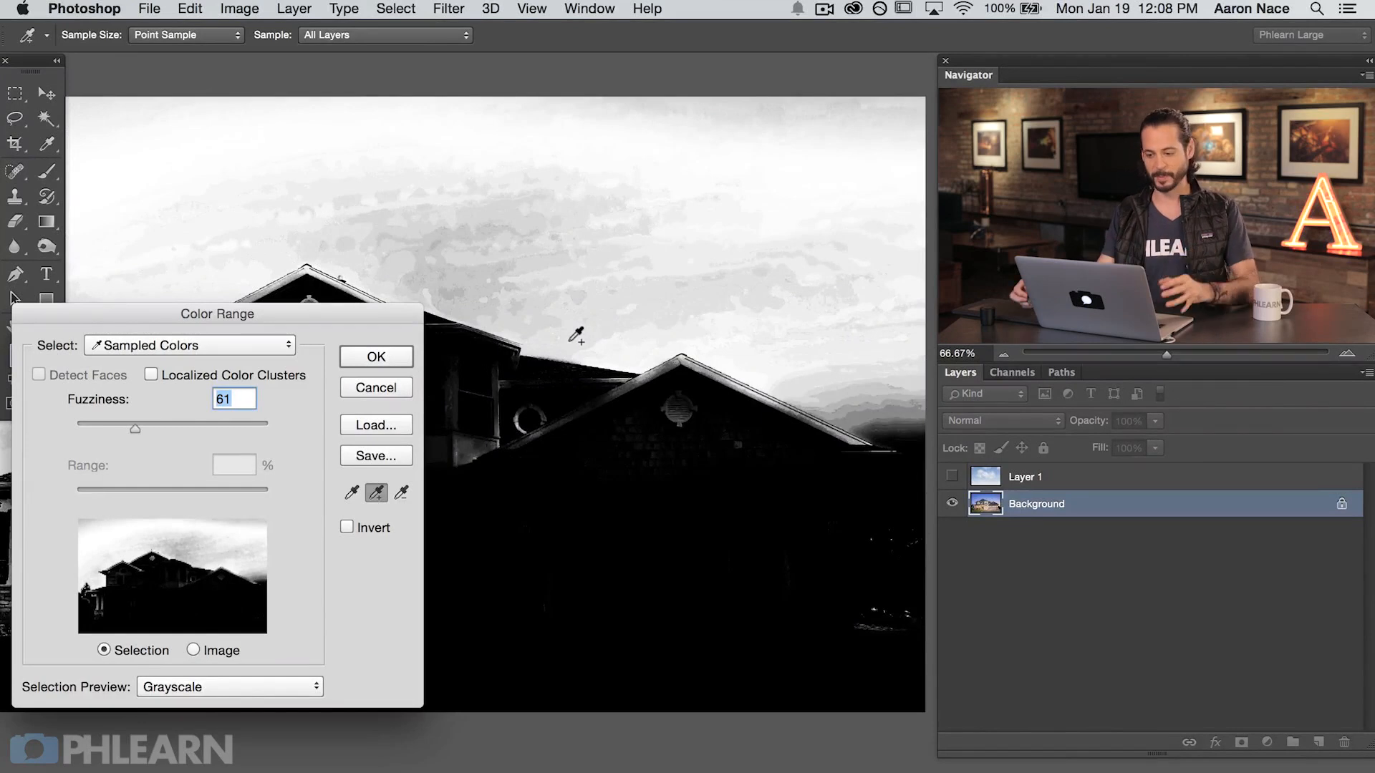
click(429, 249)
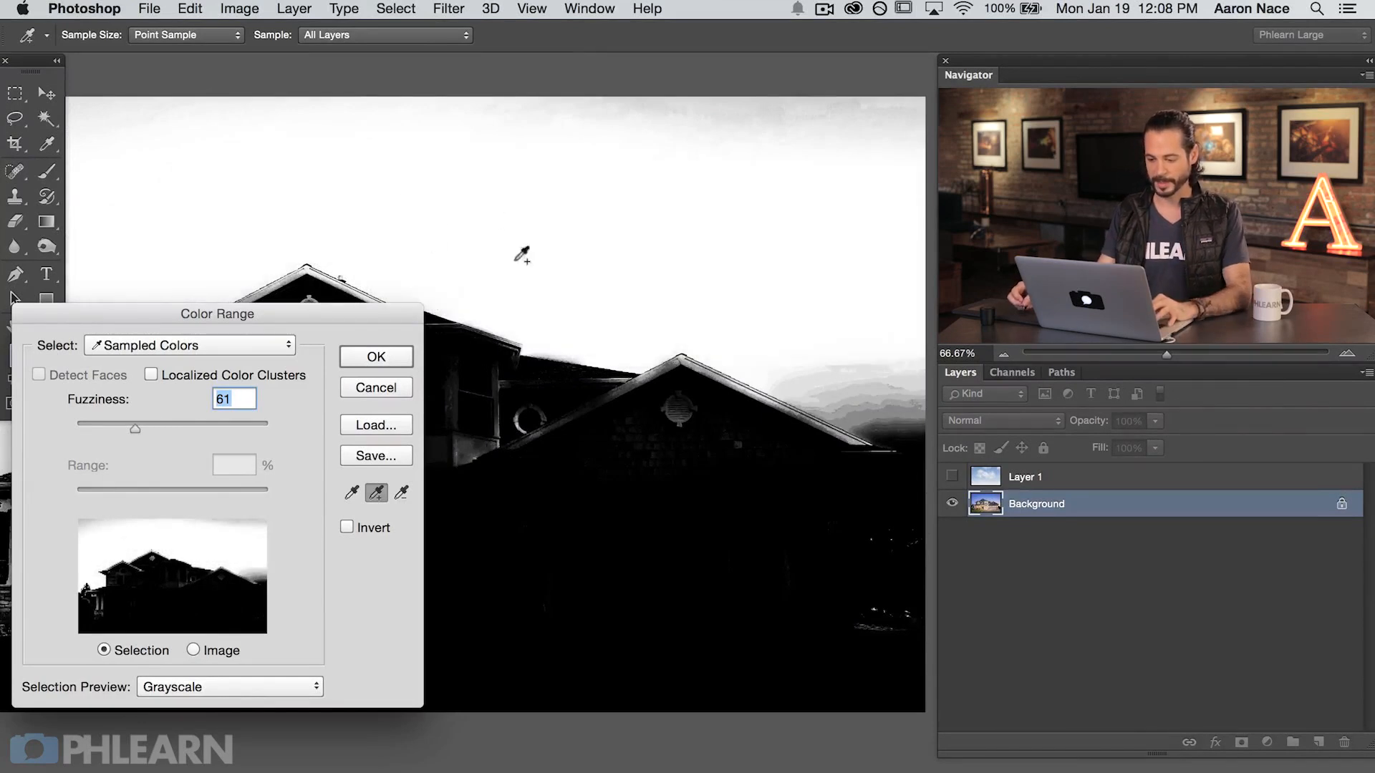
Step: Set the Color Range fuzziness to 63 and apply the selection
drag(362, 313, 594, 346)
mouse_move(367, 459)
mouse_down()
mouse_move(334, 457)
mouse_move(442, 464)
mouse_move(369, 462)
mouse_up()
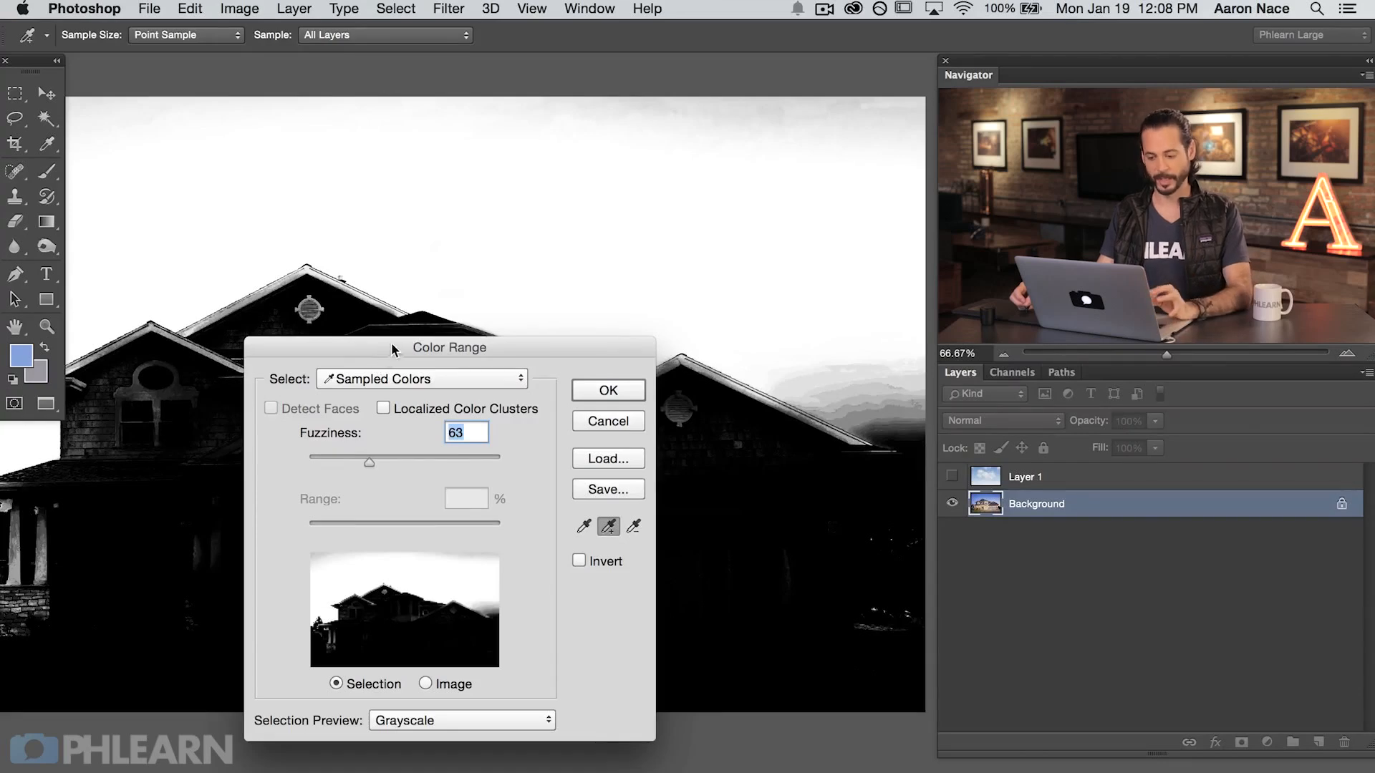
click(603, 394)
drag(407, 481, 515, 496)
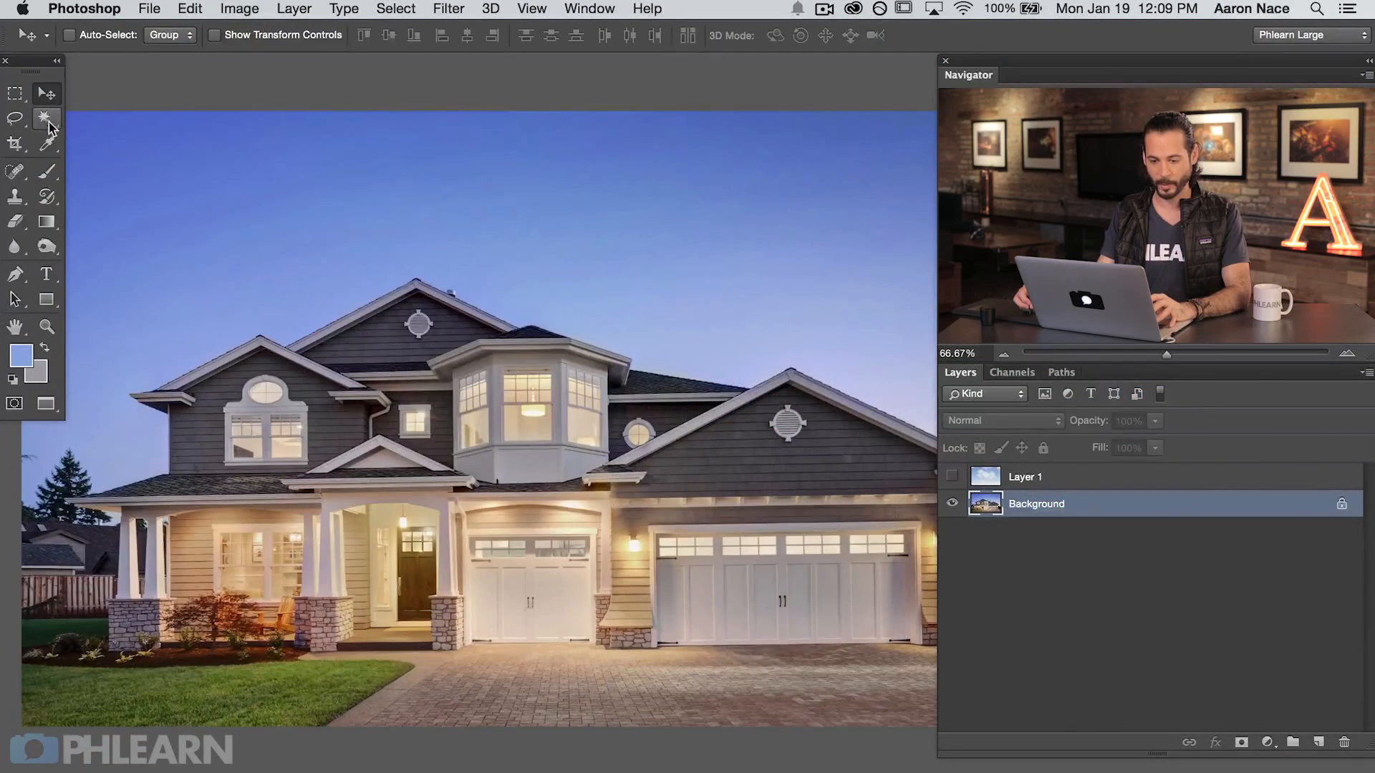
Step: Select the middle band of the sky with the Magic Wand at a tolerance of 30
click(48, 125)
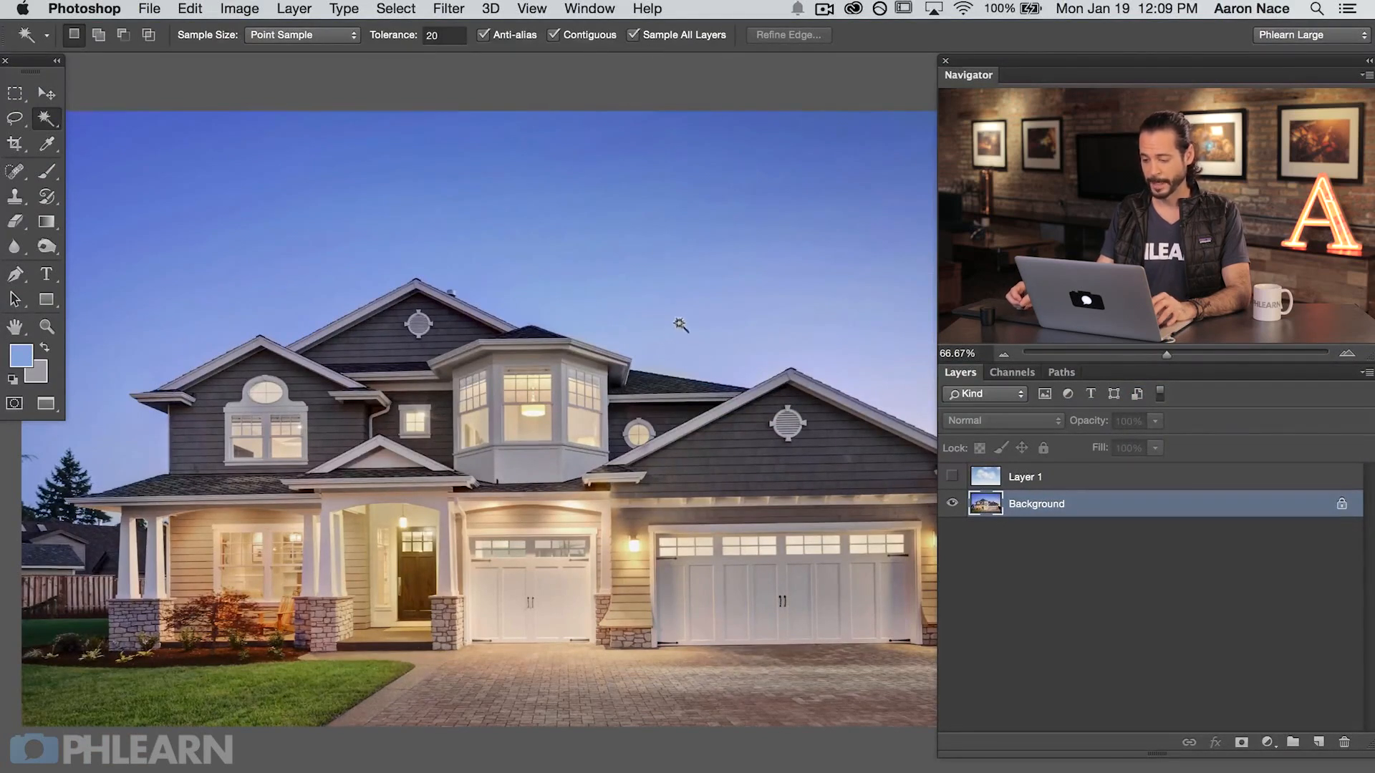
click(684, 345)
drag(736, 328, 575, 273)
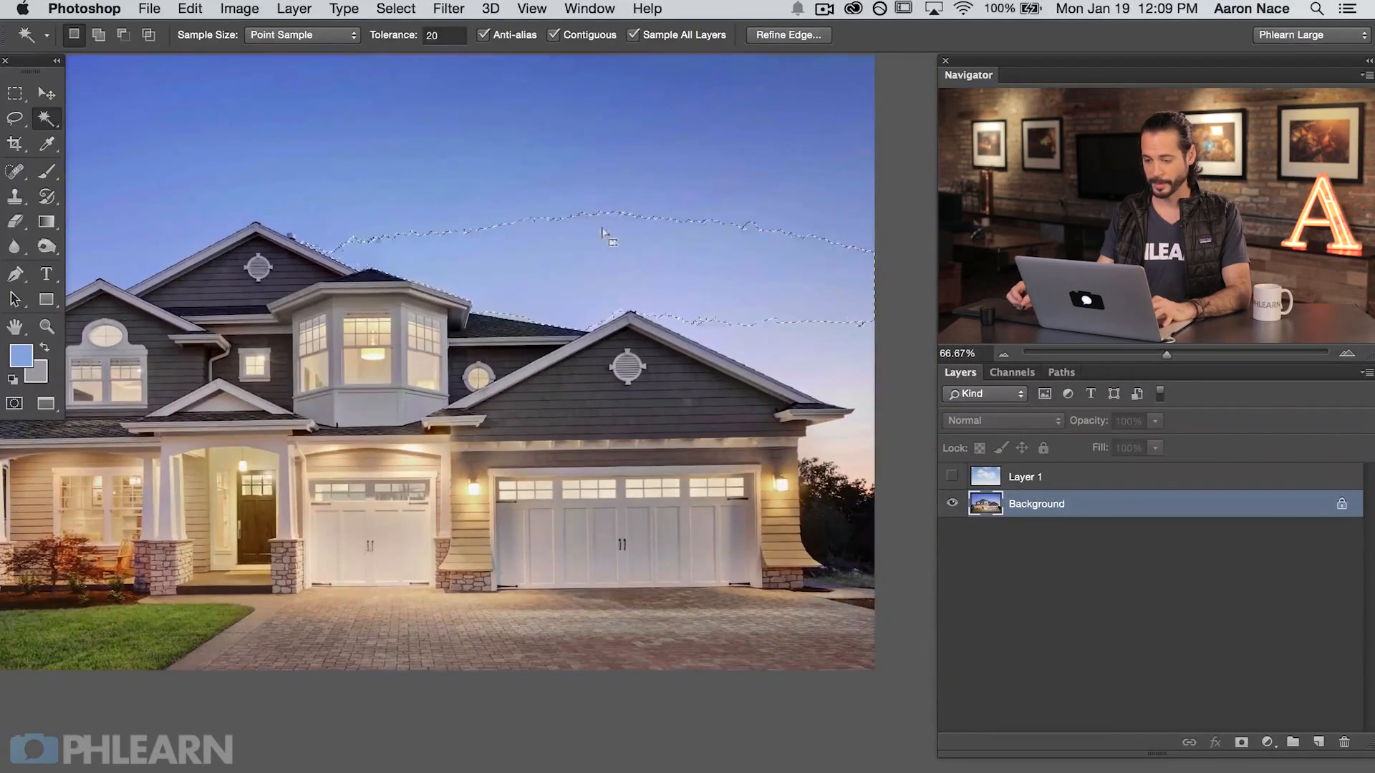
double_click(431, 35)
text(30)
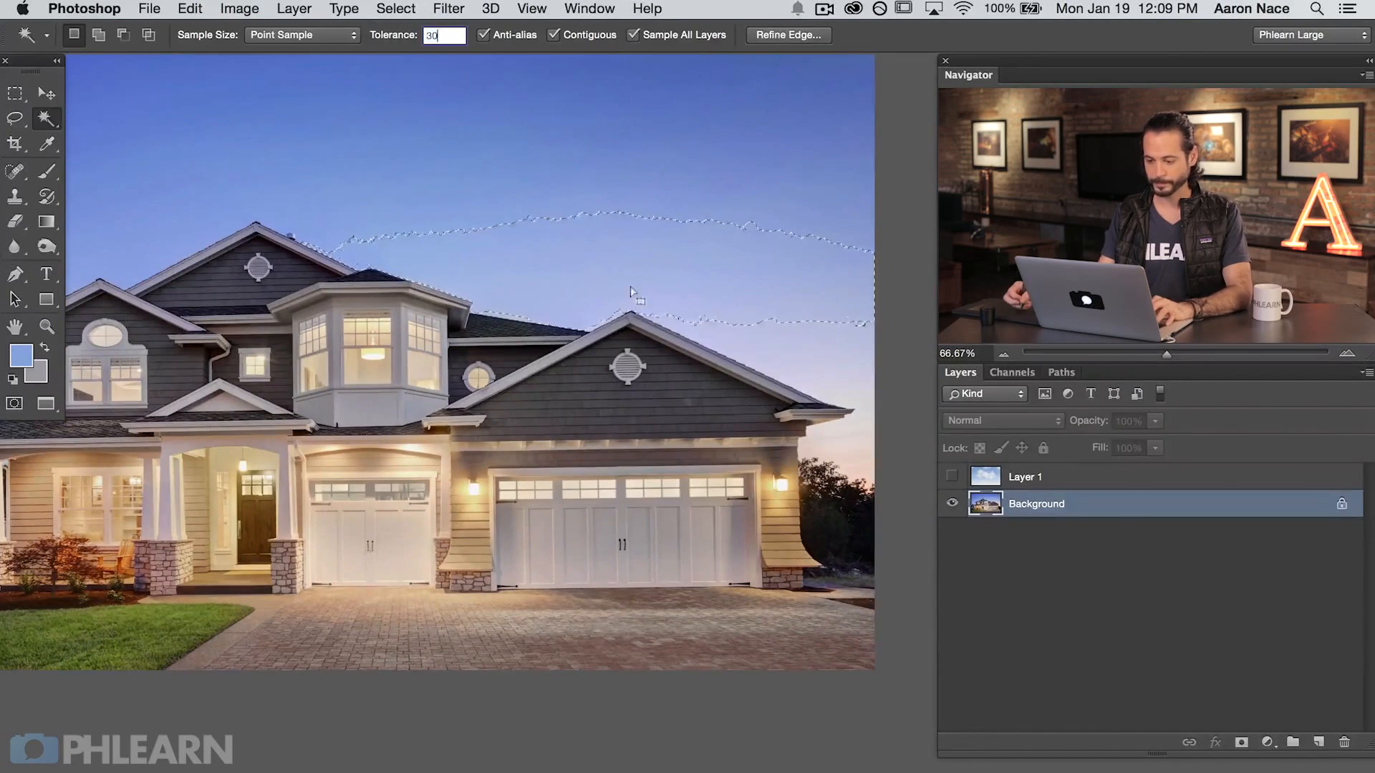
click(577, 196)
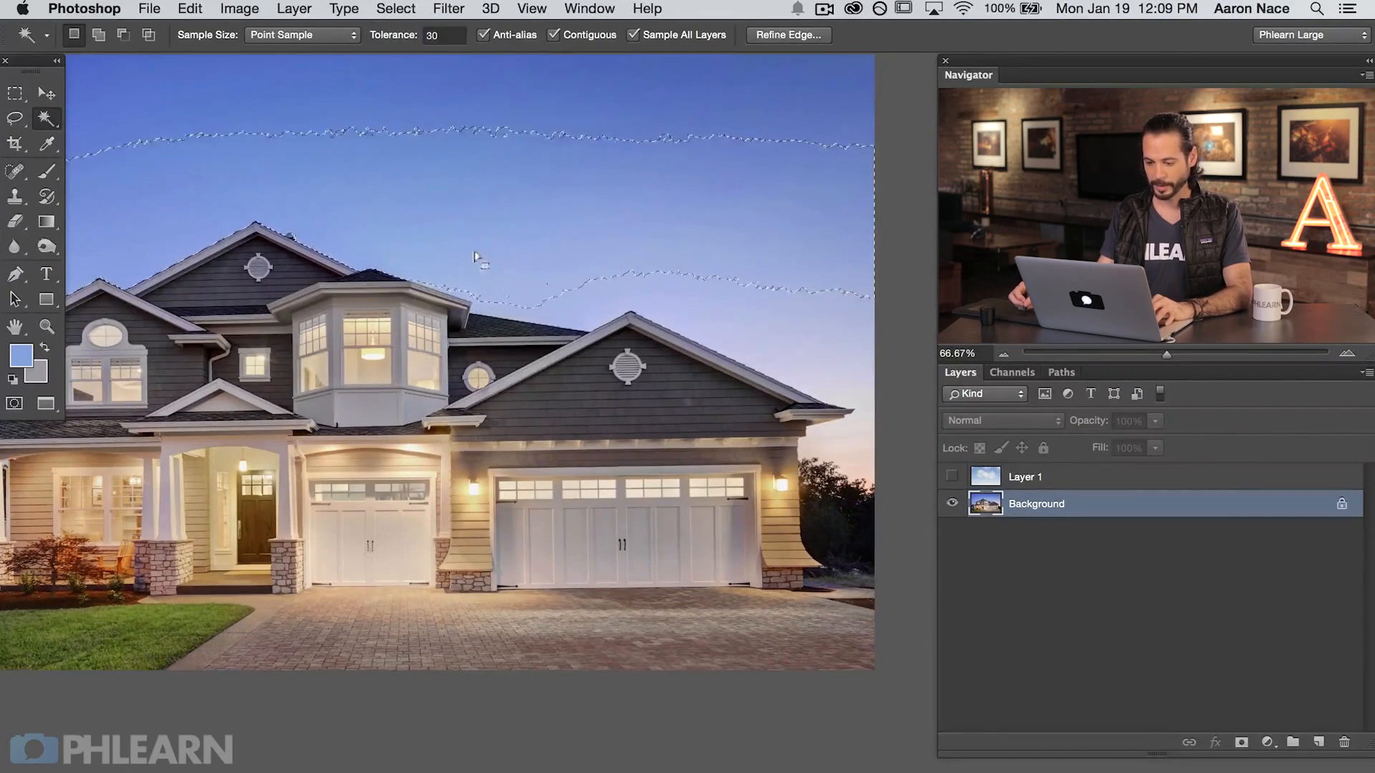
drag(528, 239, 629, 233)
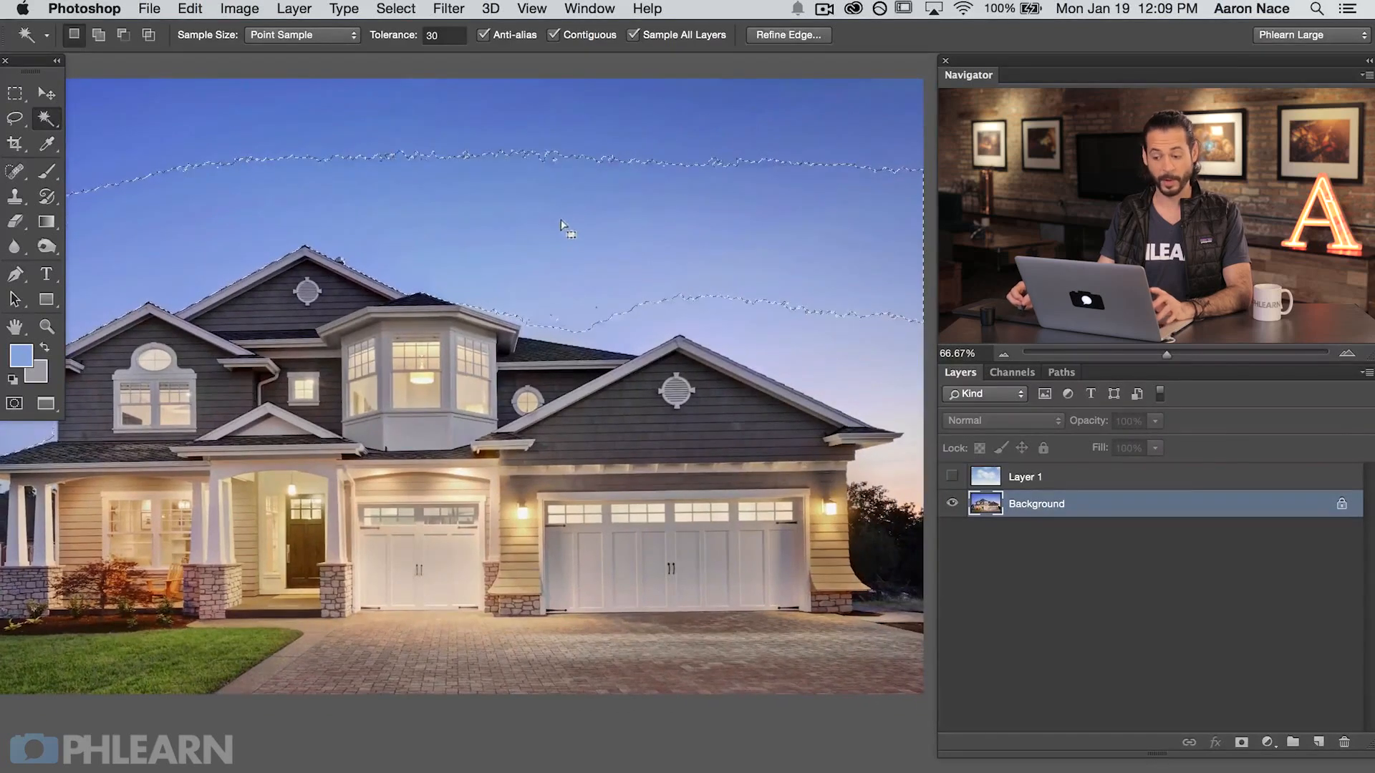
Step: Add the remaining sky areas above the roofs, beside the garage and along the upper edge to the selection
click(99, 35)
click(558, 329)
click(907, 432)
click(738, 143)
scroll(355, 114, left, 10)
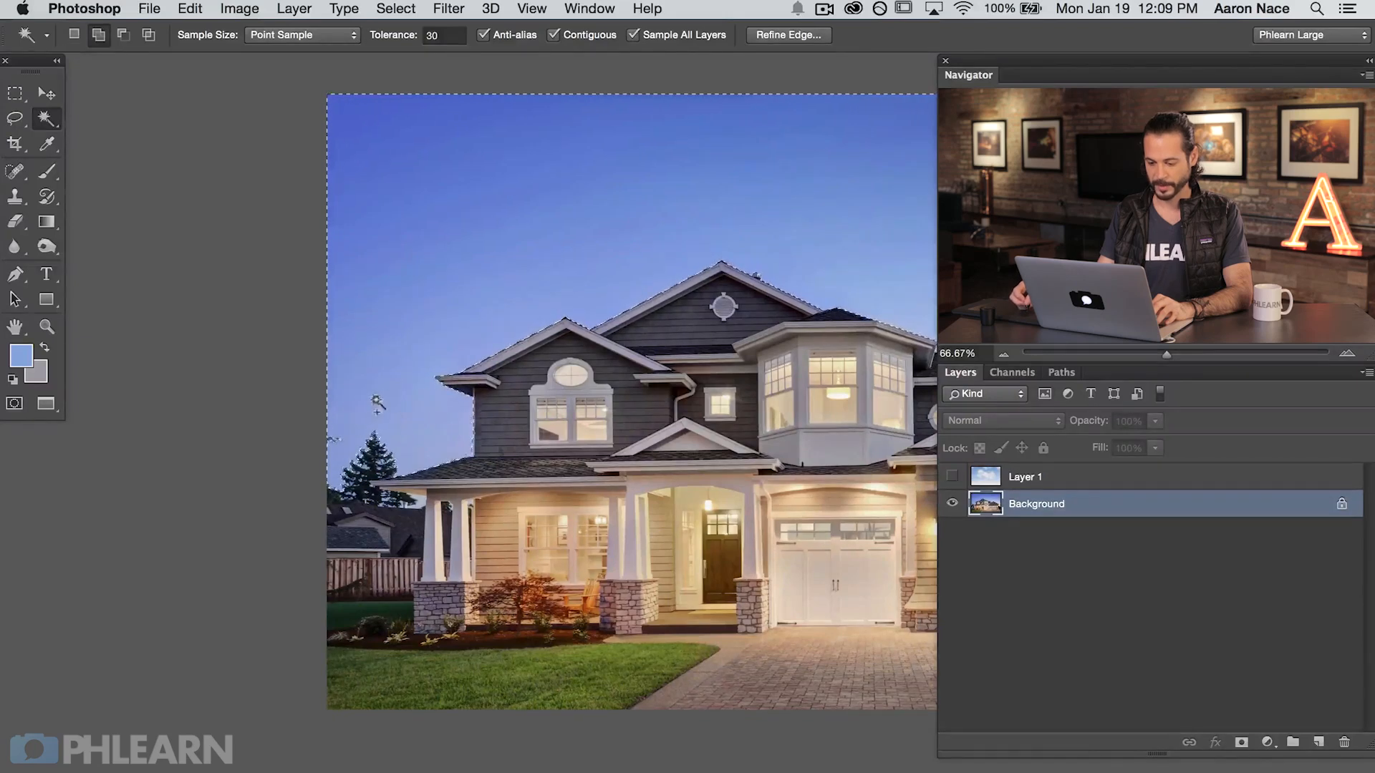
scroll(577, 430, right, 10)
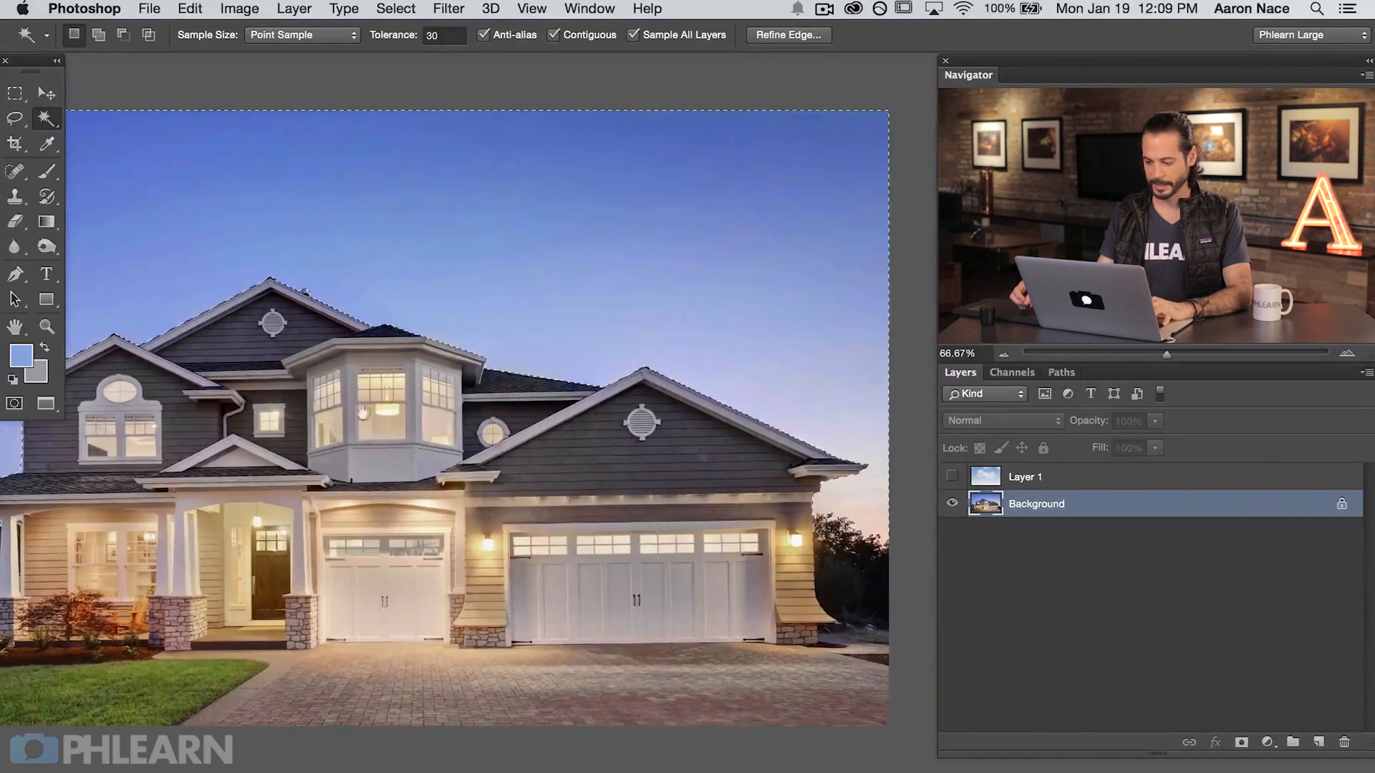
scroll(517, 433, left, 3)
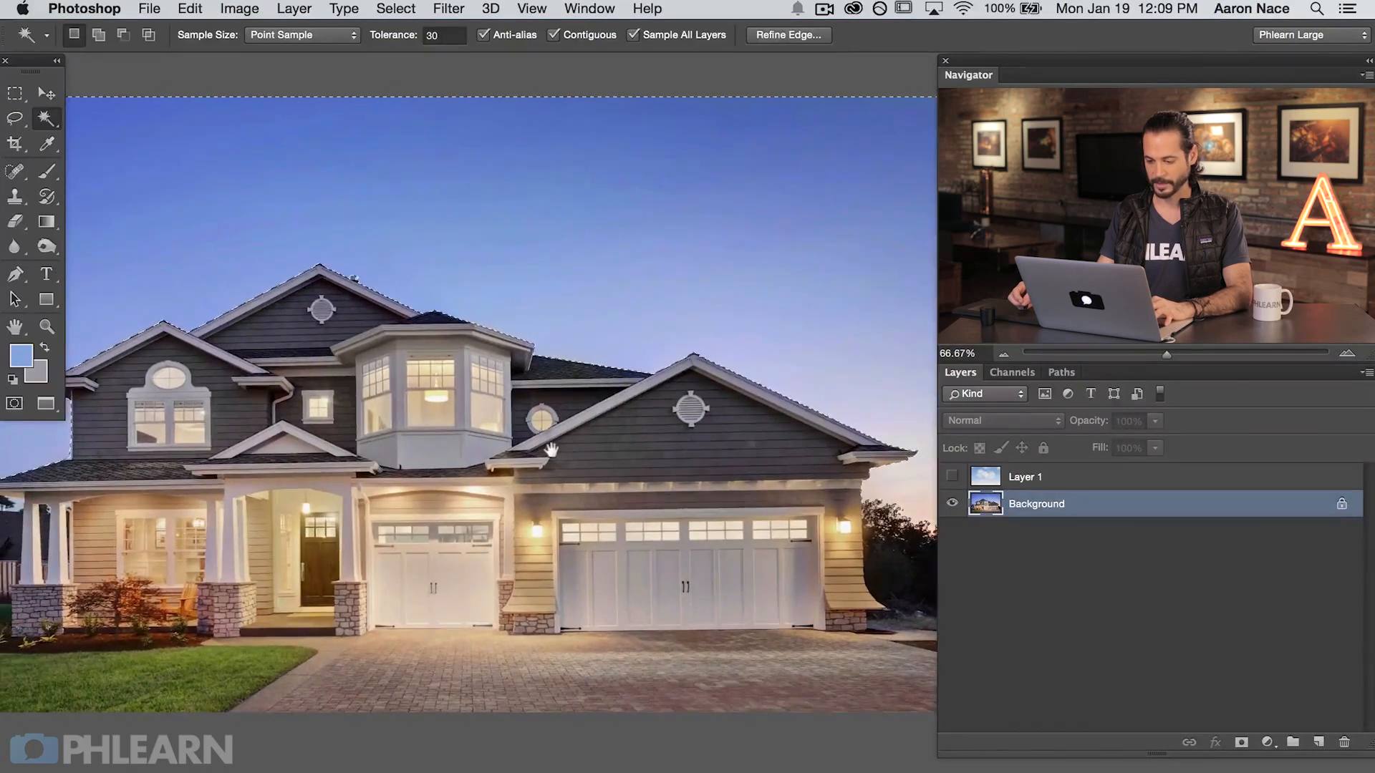
Step: Make the hidden cloud layer visible and rename it Clouds
drag(605, 466, 607, 463)
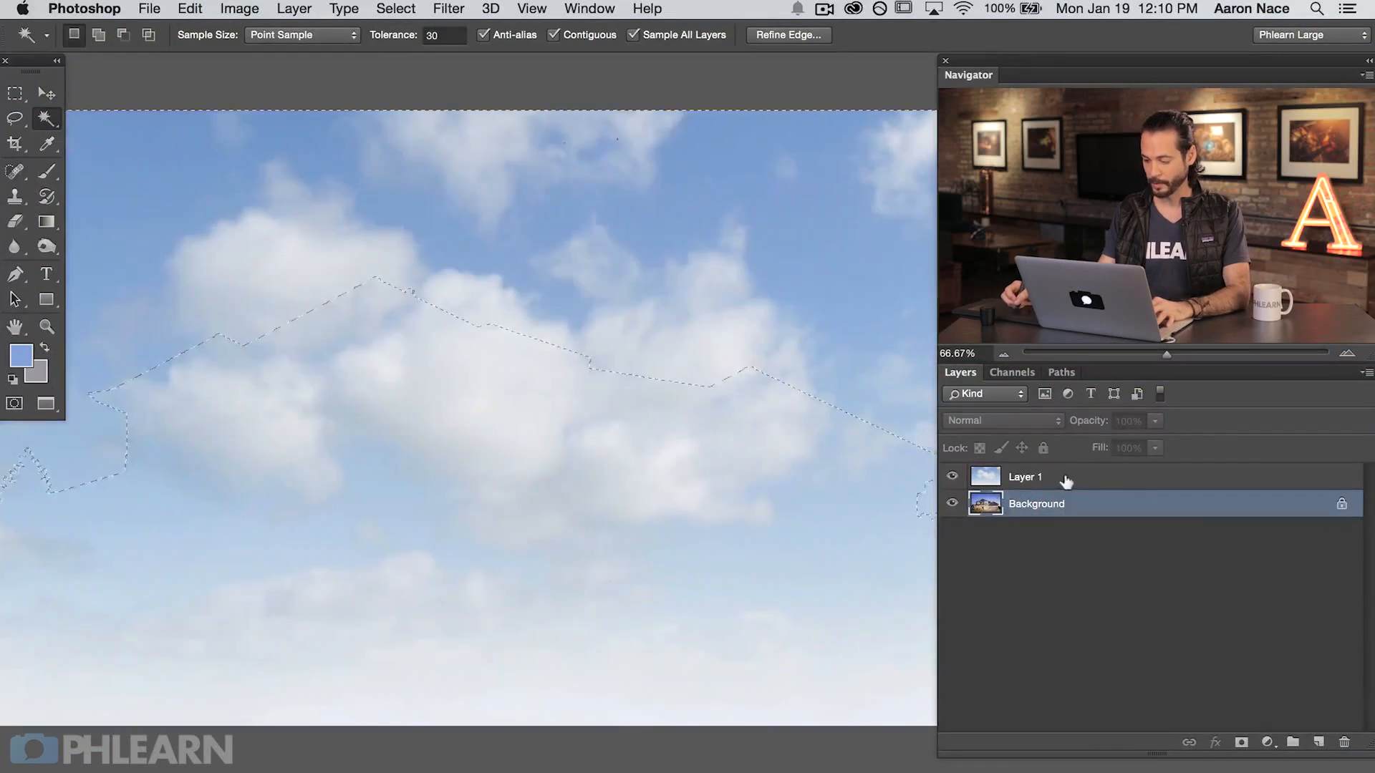
click(1049, 481)
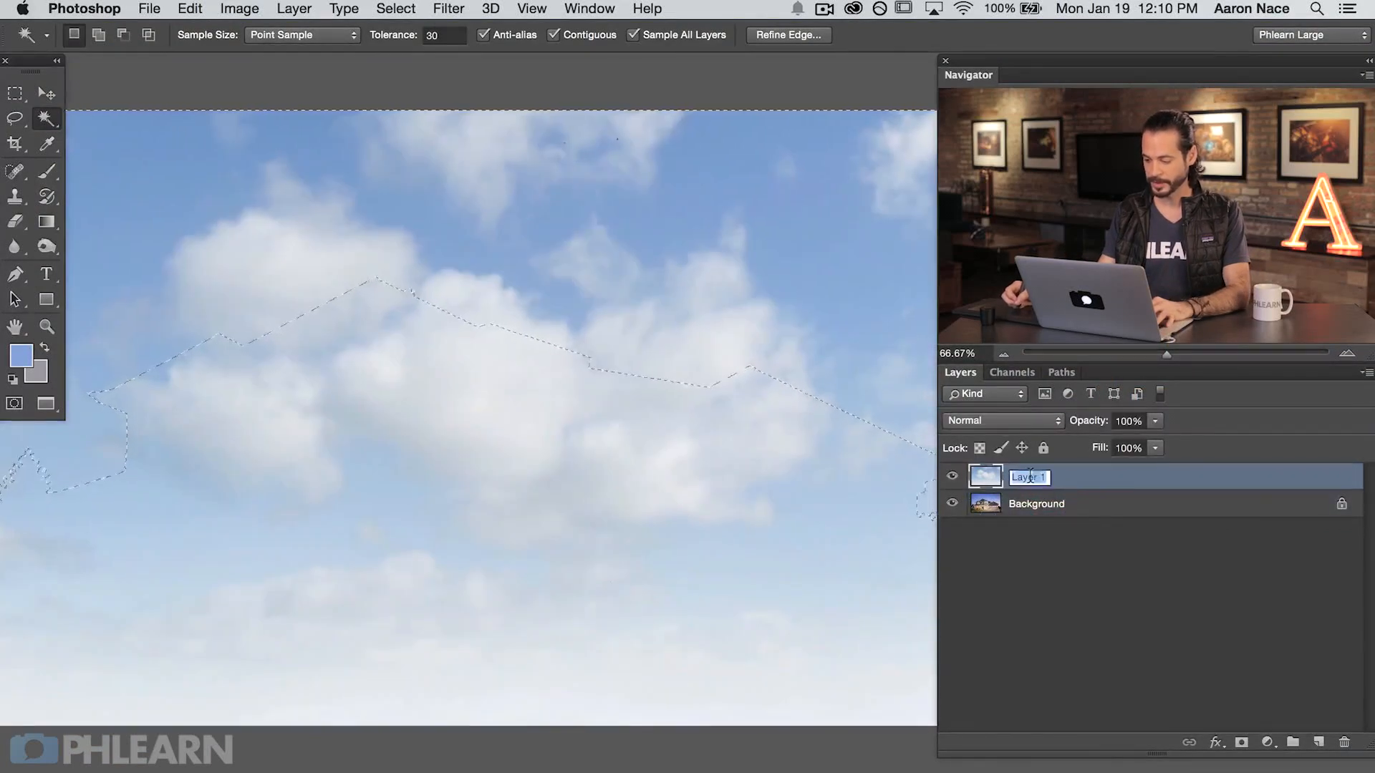
key(Return)
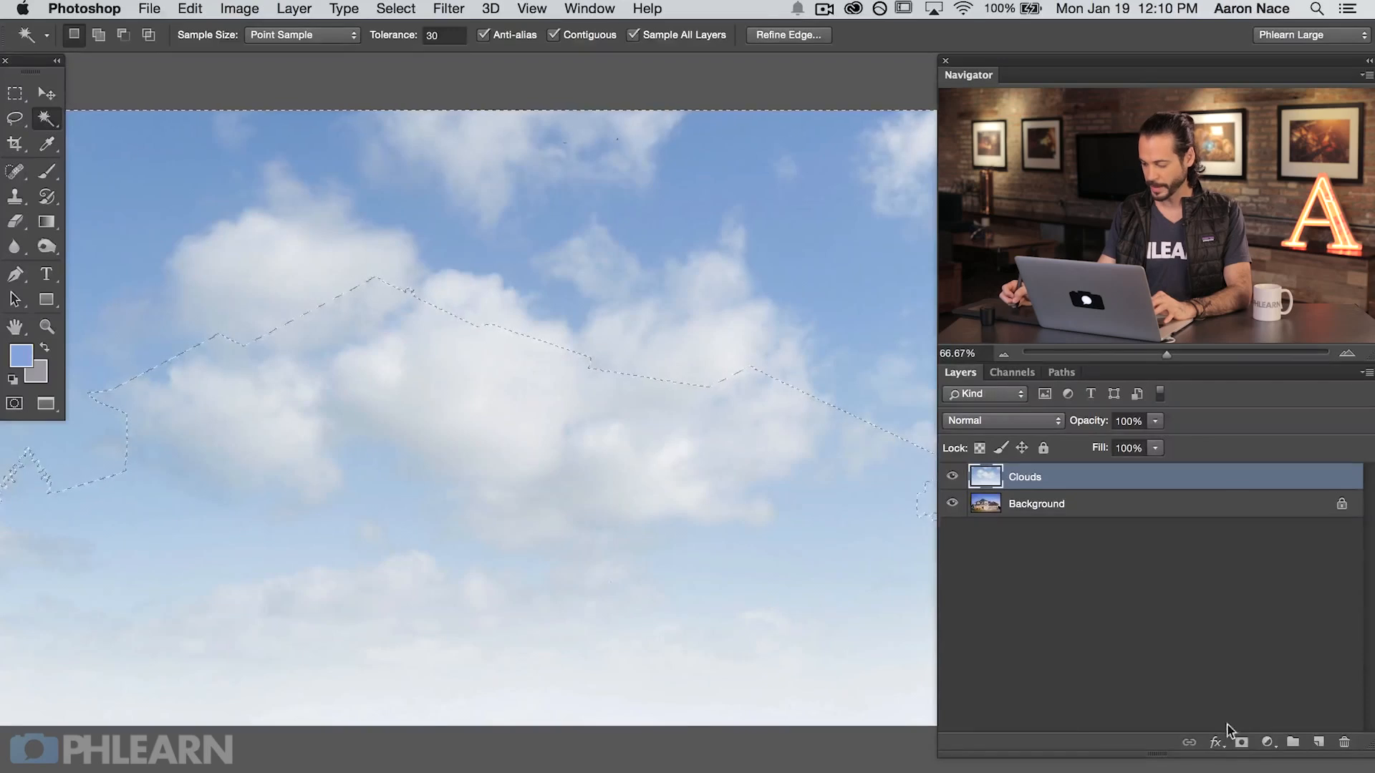
Step: Mask the Clouds layer with the sky selection and compare the photo with and without the new sky
click(1239, 745)
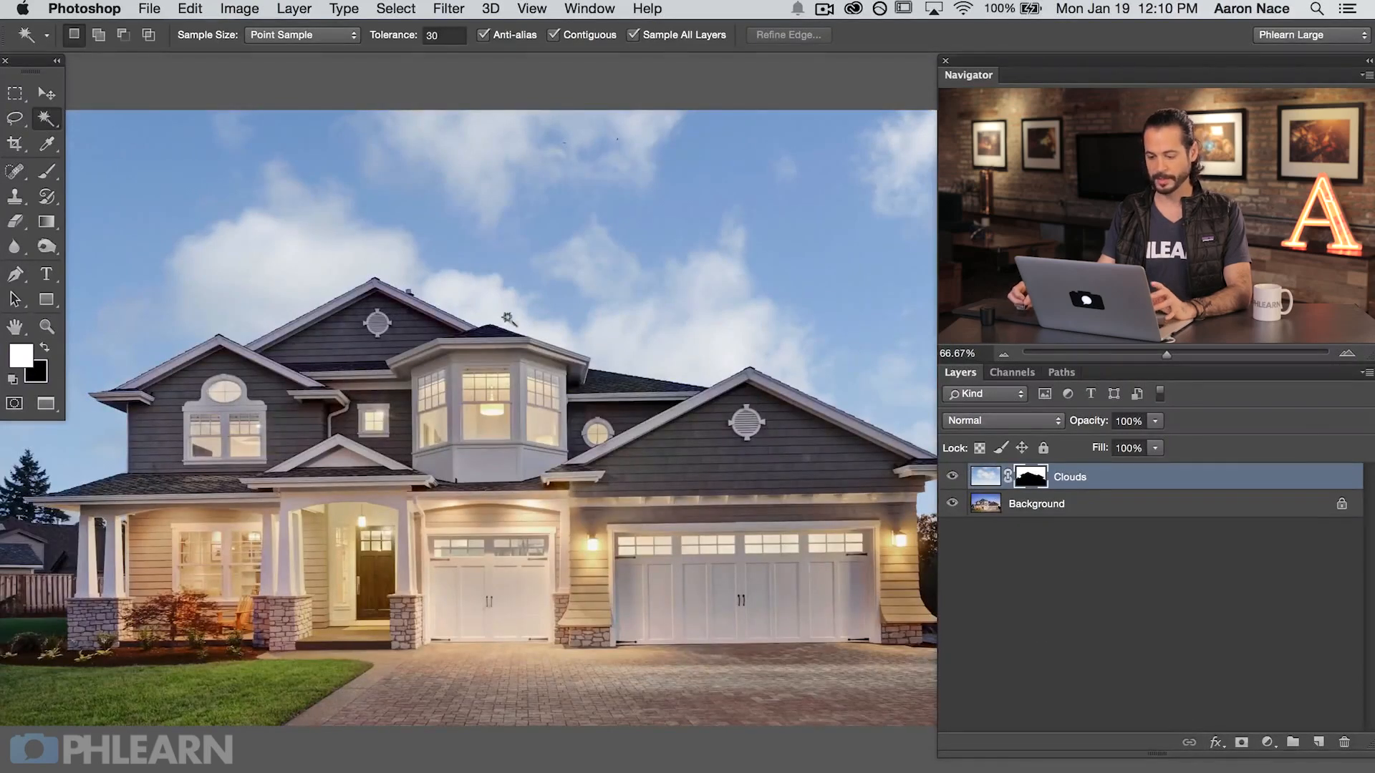
key(super+minus)
drag(617, 515, 577, 474)
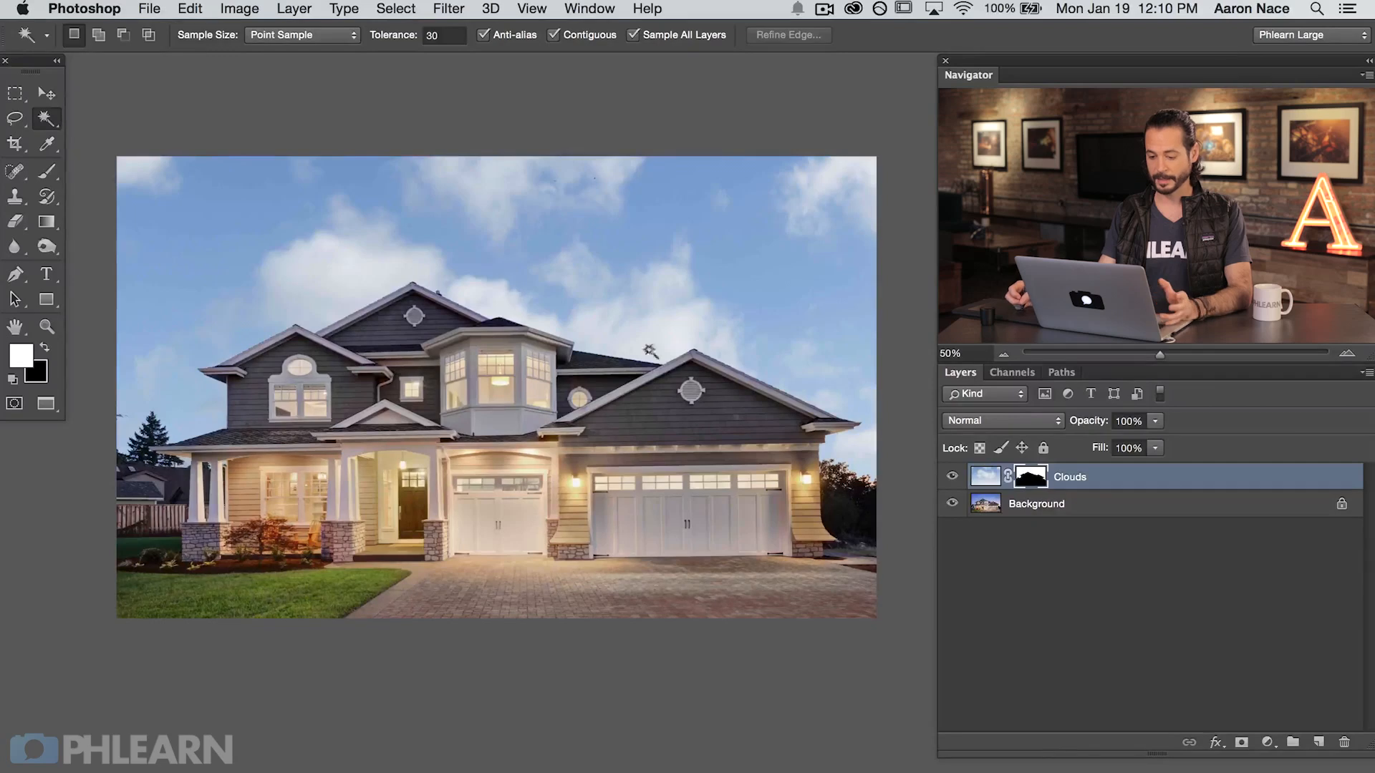
click(951, 477)
click(951, 476)
click(951, 476)
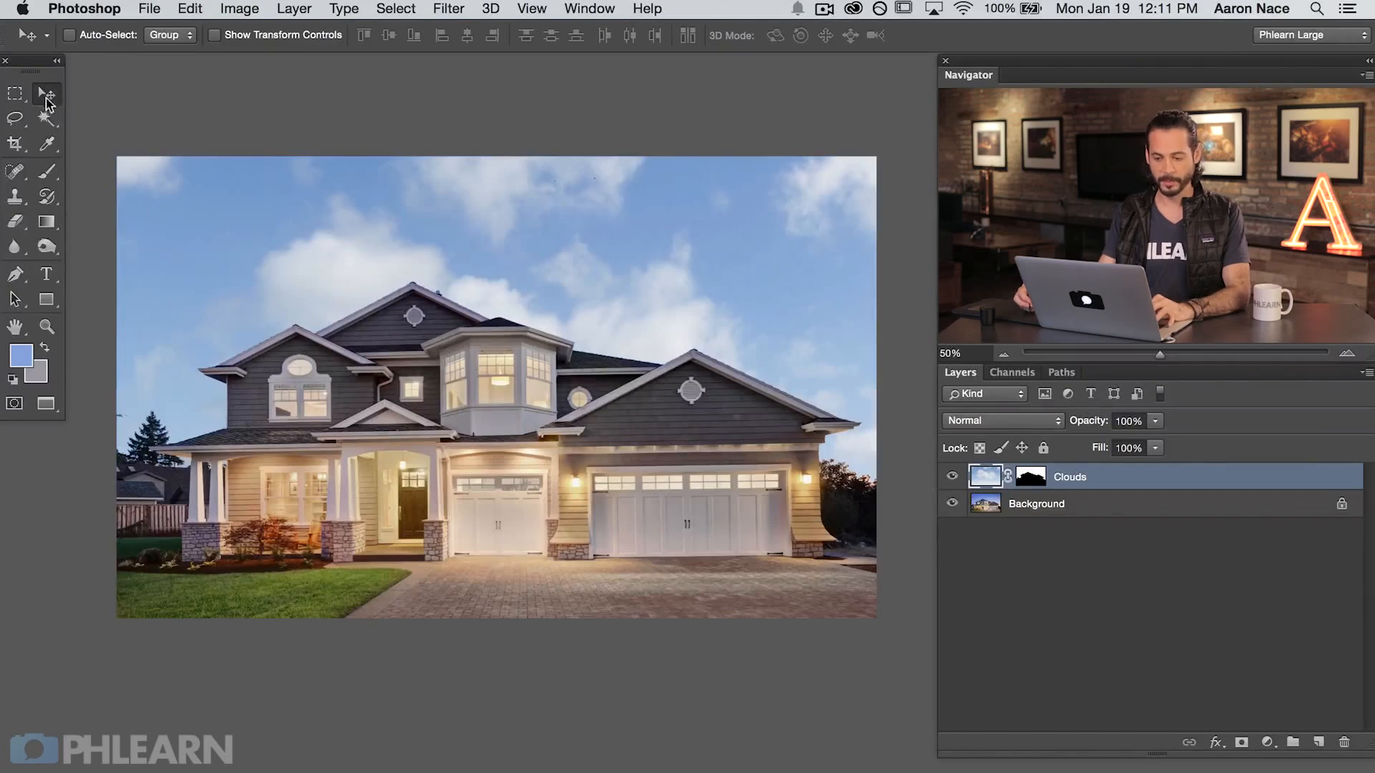
Step: Unlink the Clouds layer from its mask and try moving the mask on its own
drag(529, 280, 558, 335)
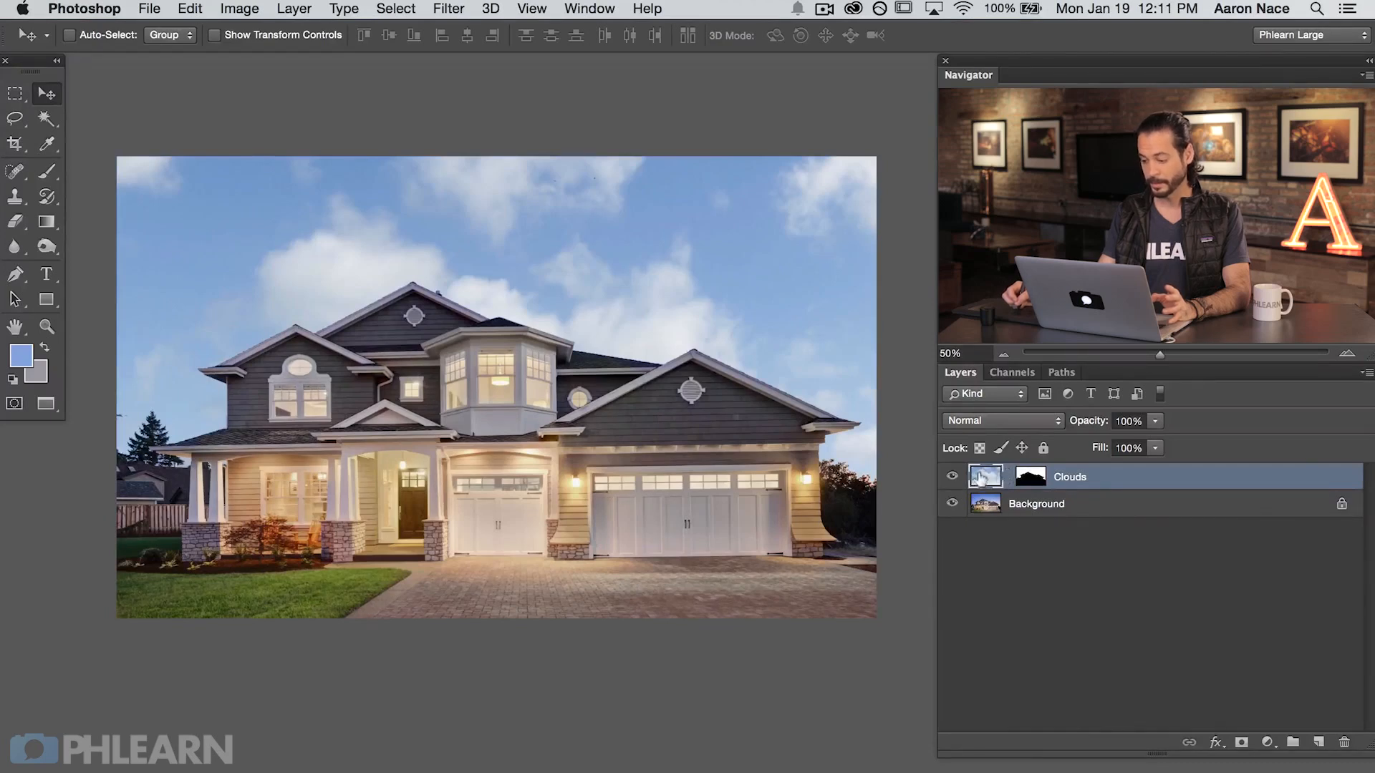
click(1028, 476)
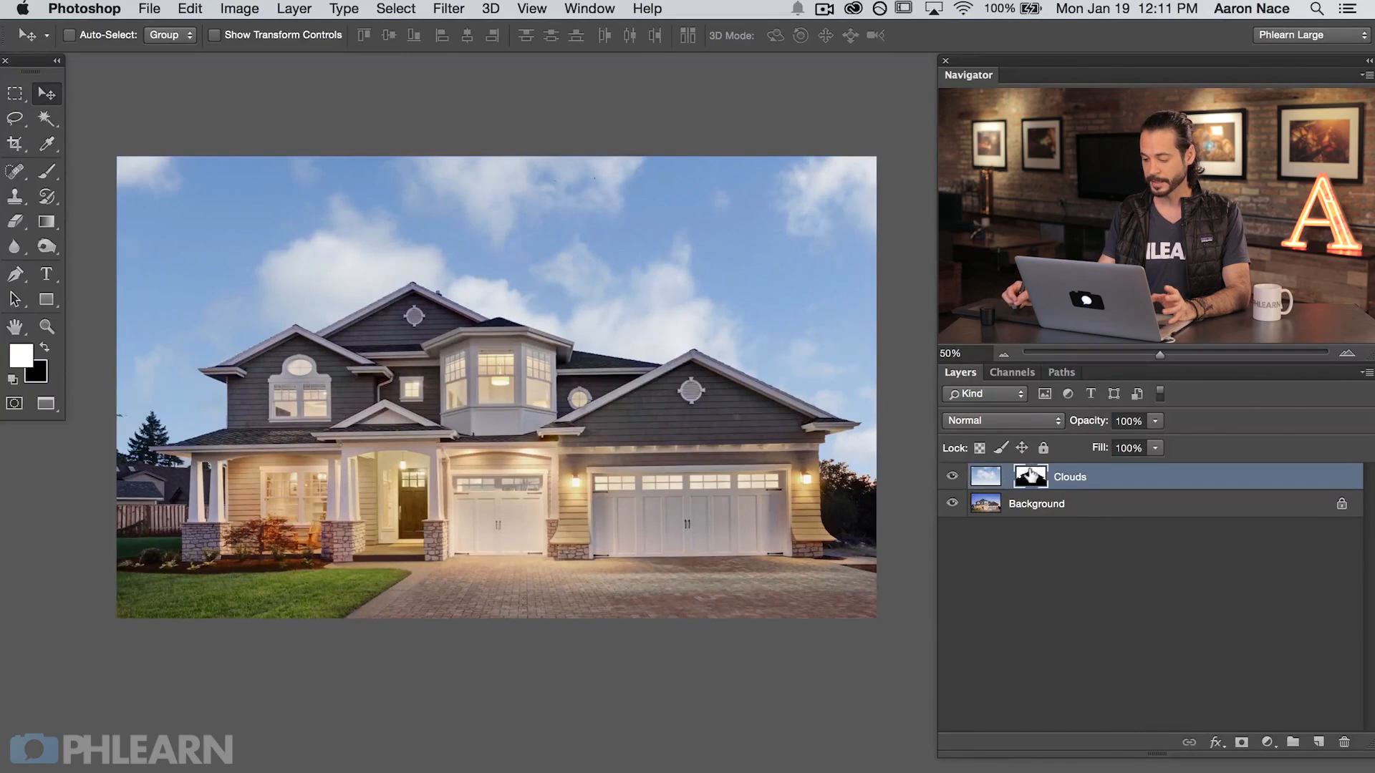
drag(610, 396, 730, 485)
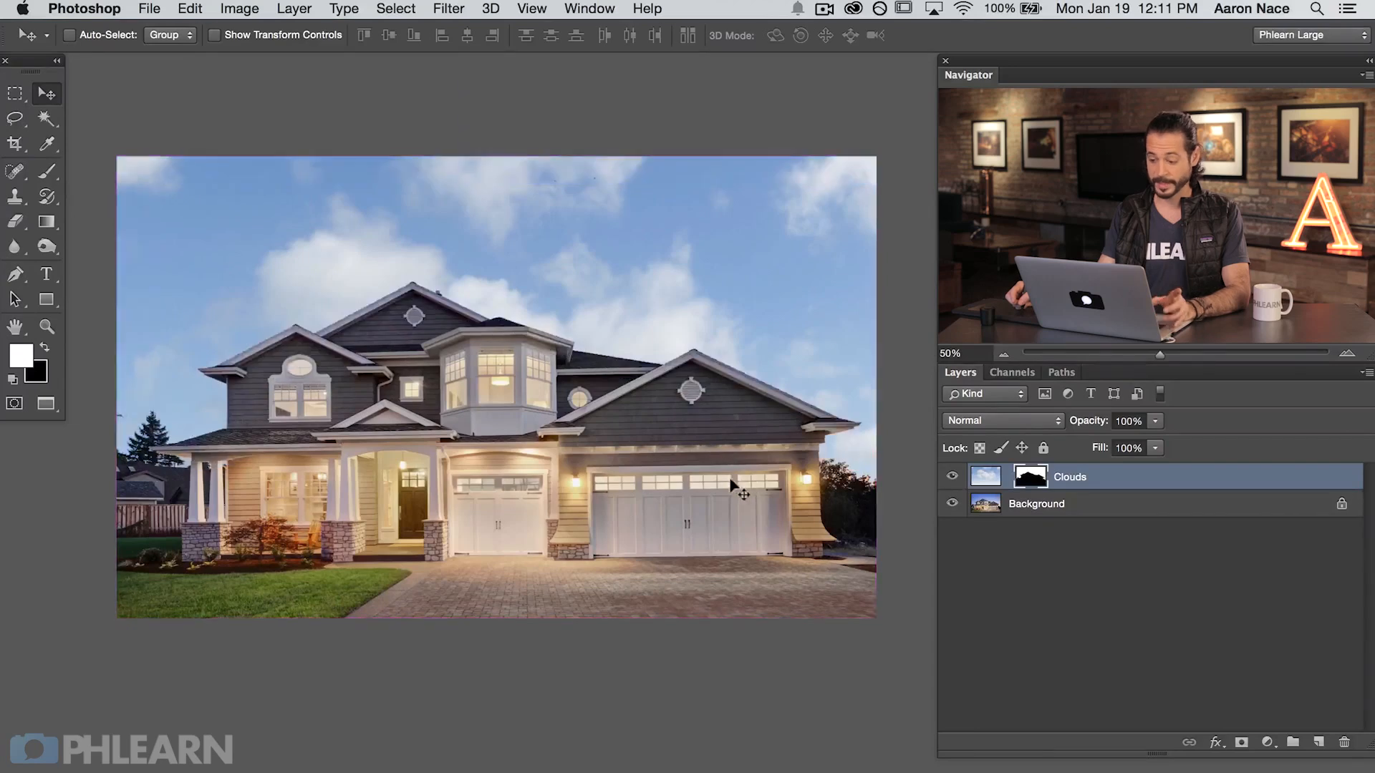
Step: Reposition the cloud image inside the sky area while its mask stays in place
click(983, 476)
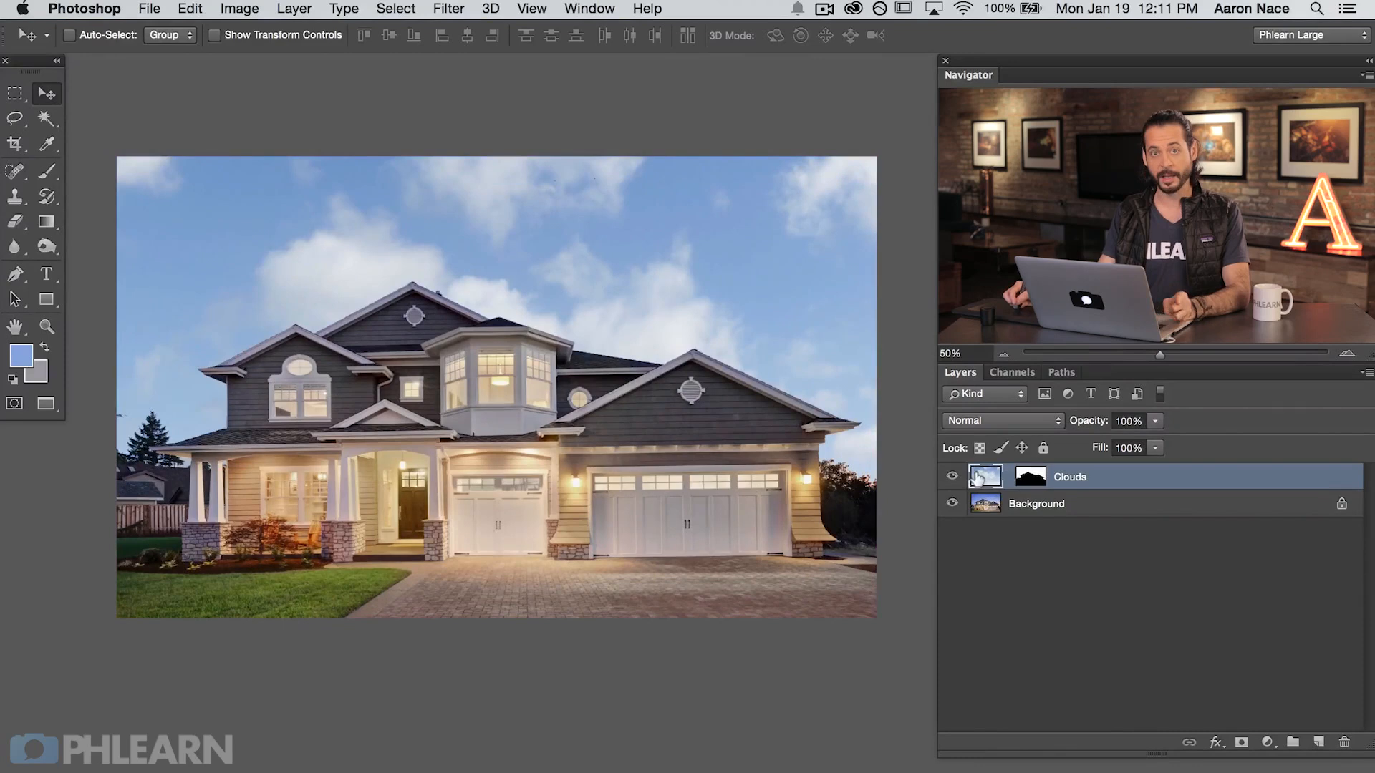
drag(591, 498, 475, 388)
drag(741, 480, 356, 360)
drag(615, 391, 491, 560)
drag(438, 514, 487, 315)
Step: Flip the cloud image horizontally and reposition it so that it fills the sky above the house
key(super+t)
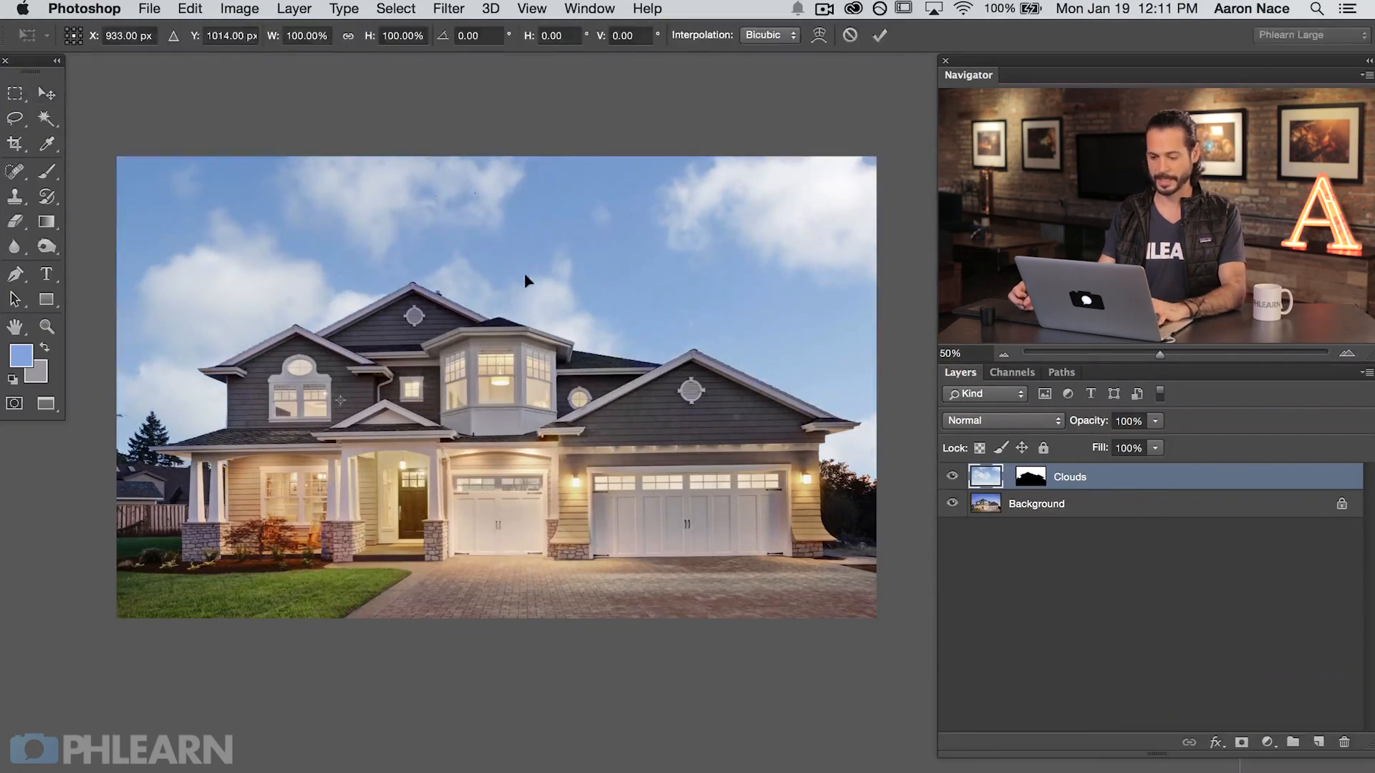
right_click(511, 273)
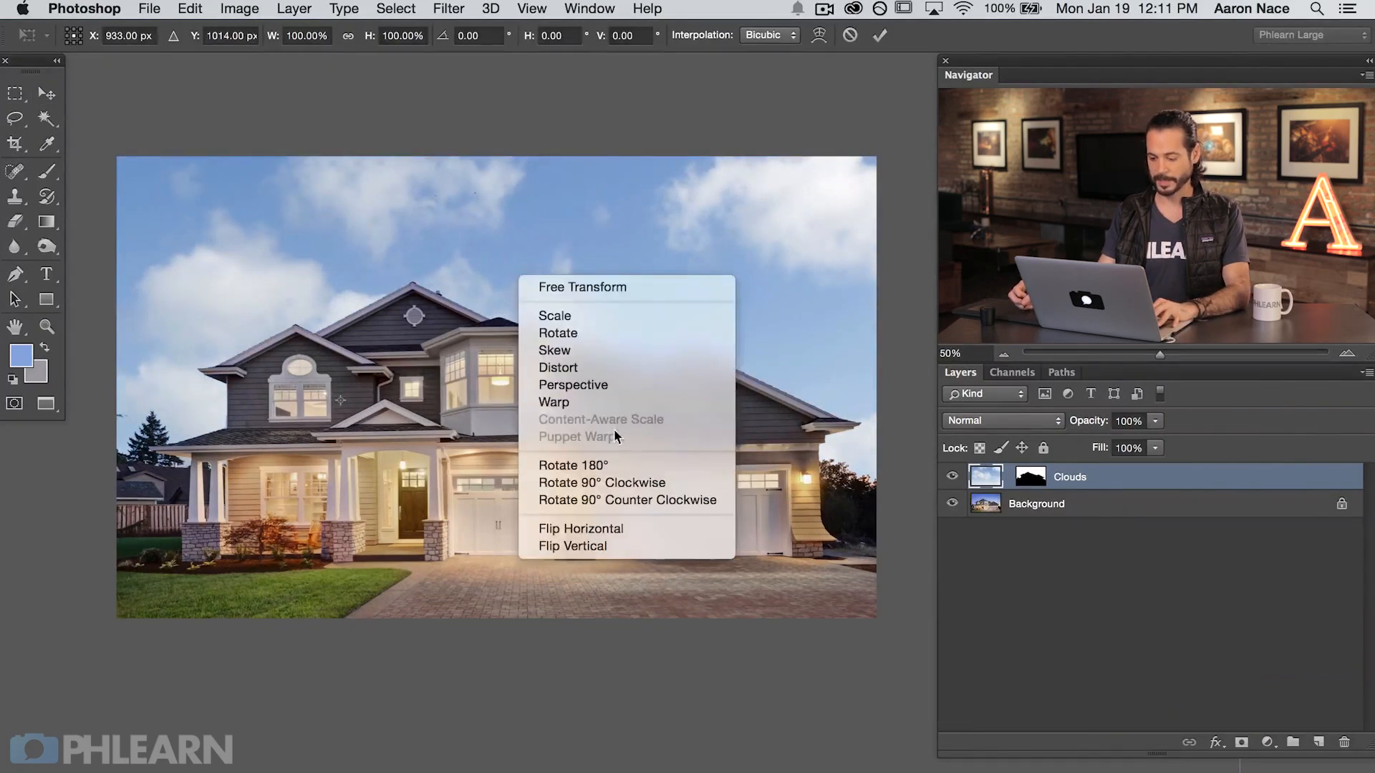
click(622, 530)
drag(400, 464, 816, 440)
key(Return)
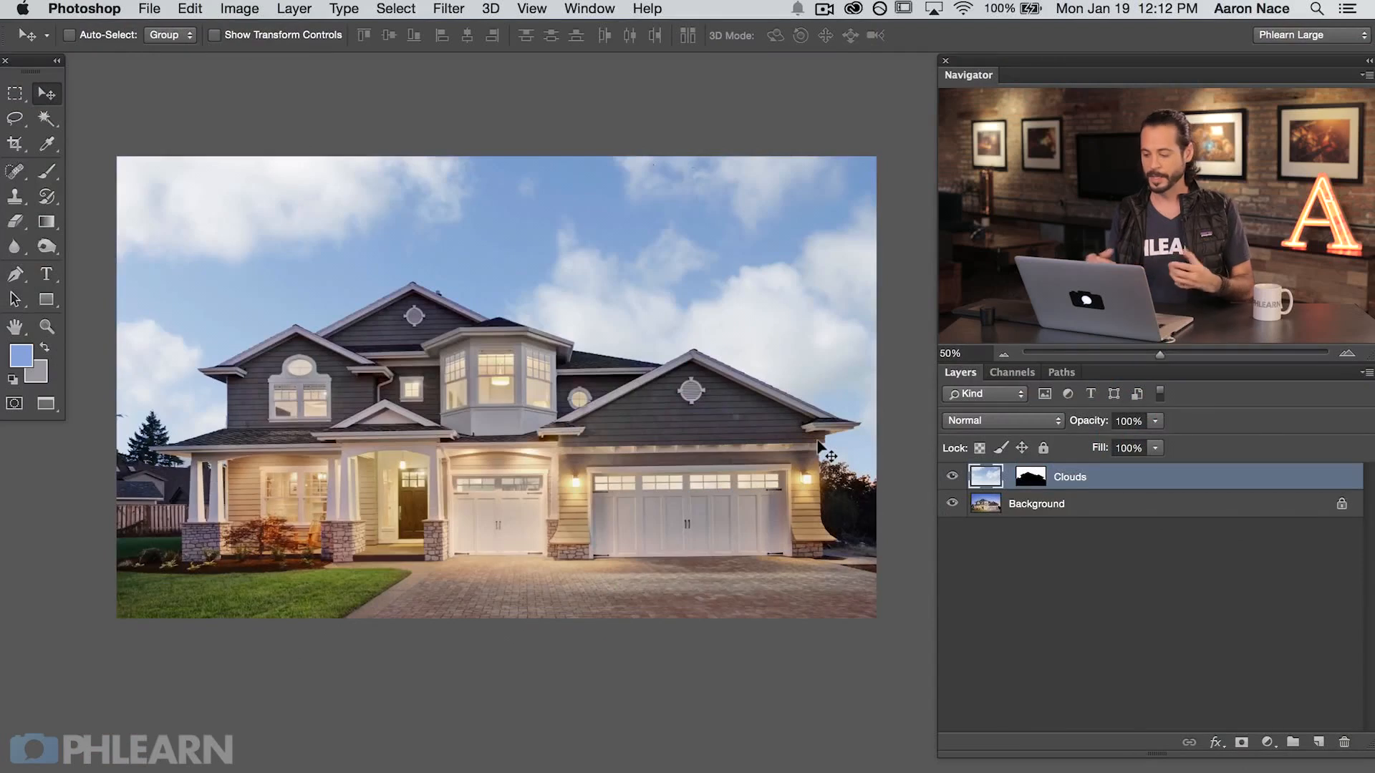
Step: Hide the Clouds layer and add a new empty layer above it
click(950, 477)
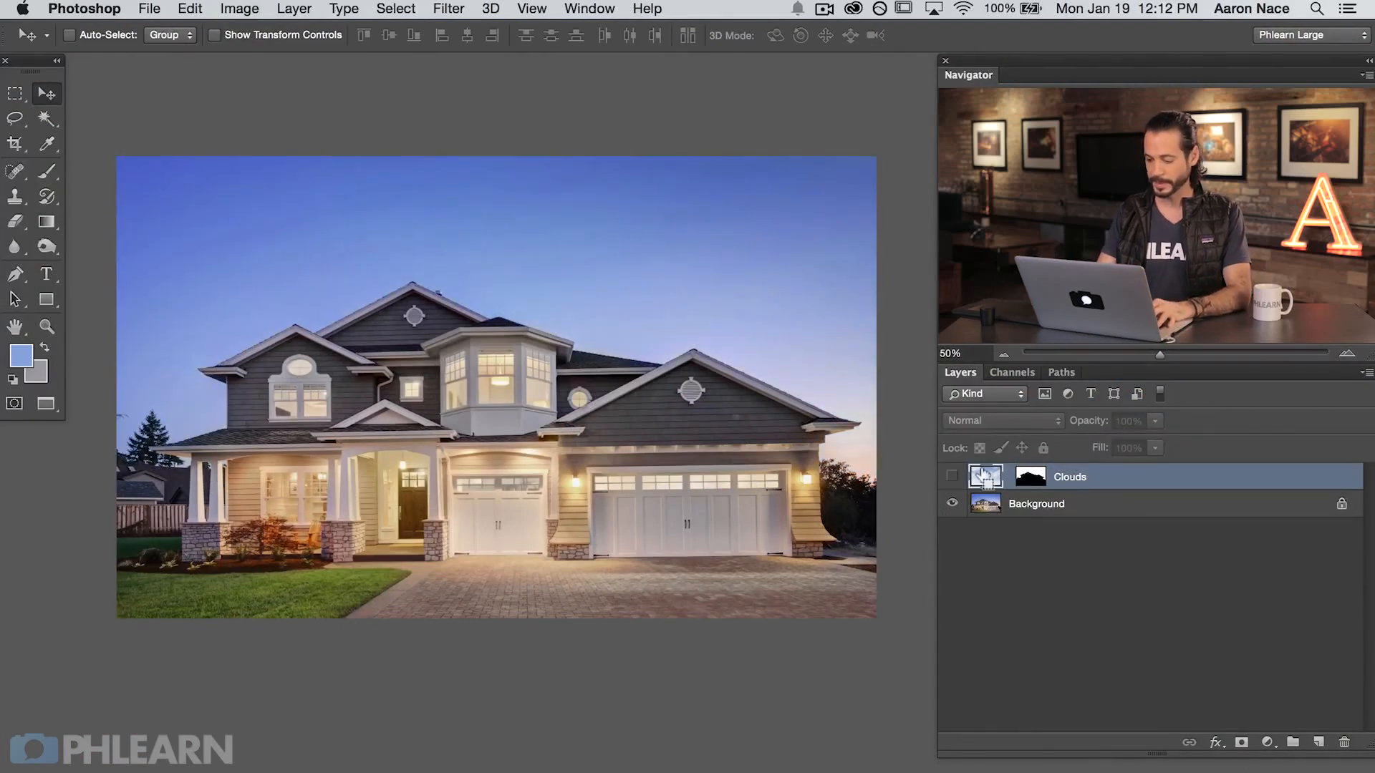
key(super+plus)
key(super+alt+shift+n)
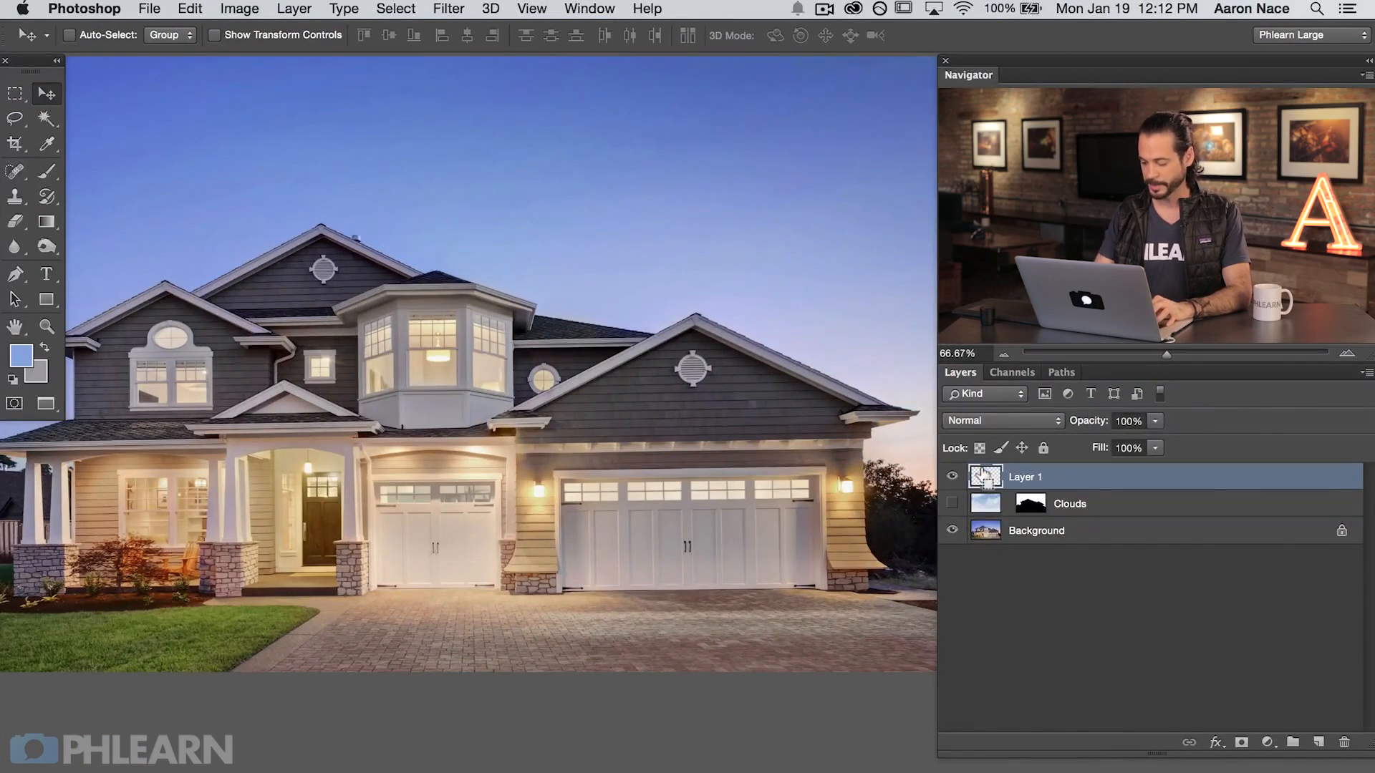
Step: Sample the pale pink sky beside the garage and paint a vertical swatch of it in the upper sky with a size 75 brush
key(super+plus)
key(b)
drag(816, 438, 289, 448)
alt+click(514, 469)
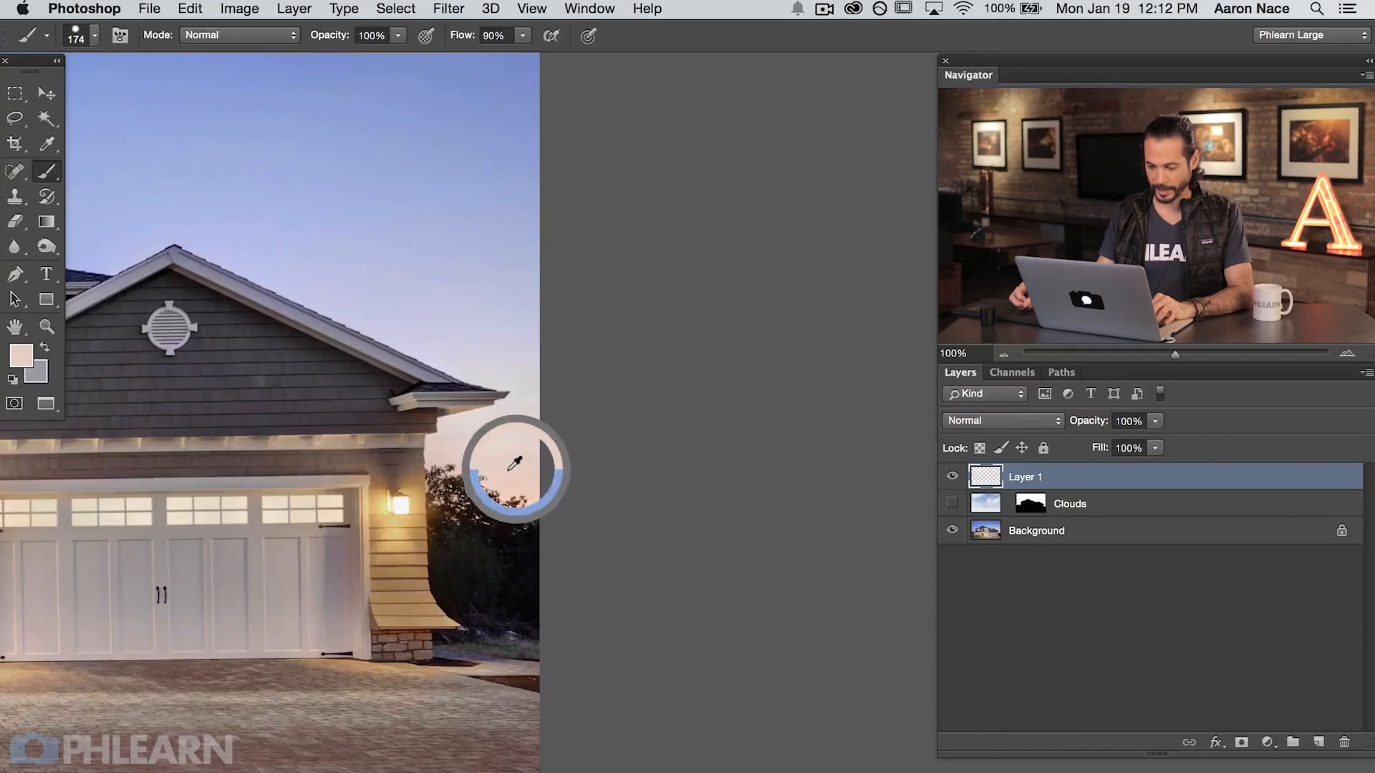
mouse_move(510, 473)
mouse_down()
mouse_move(515, 506)
mouse_move(502, 476)
mouse_up()
drag(327, 466, 575, 581)
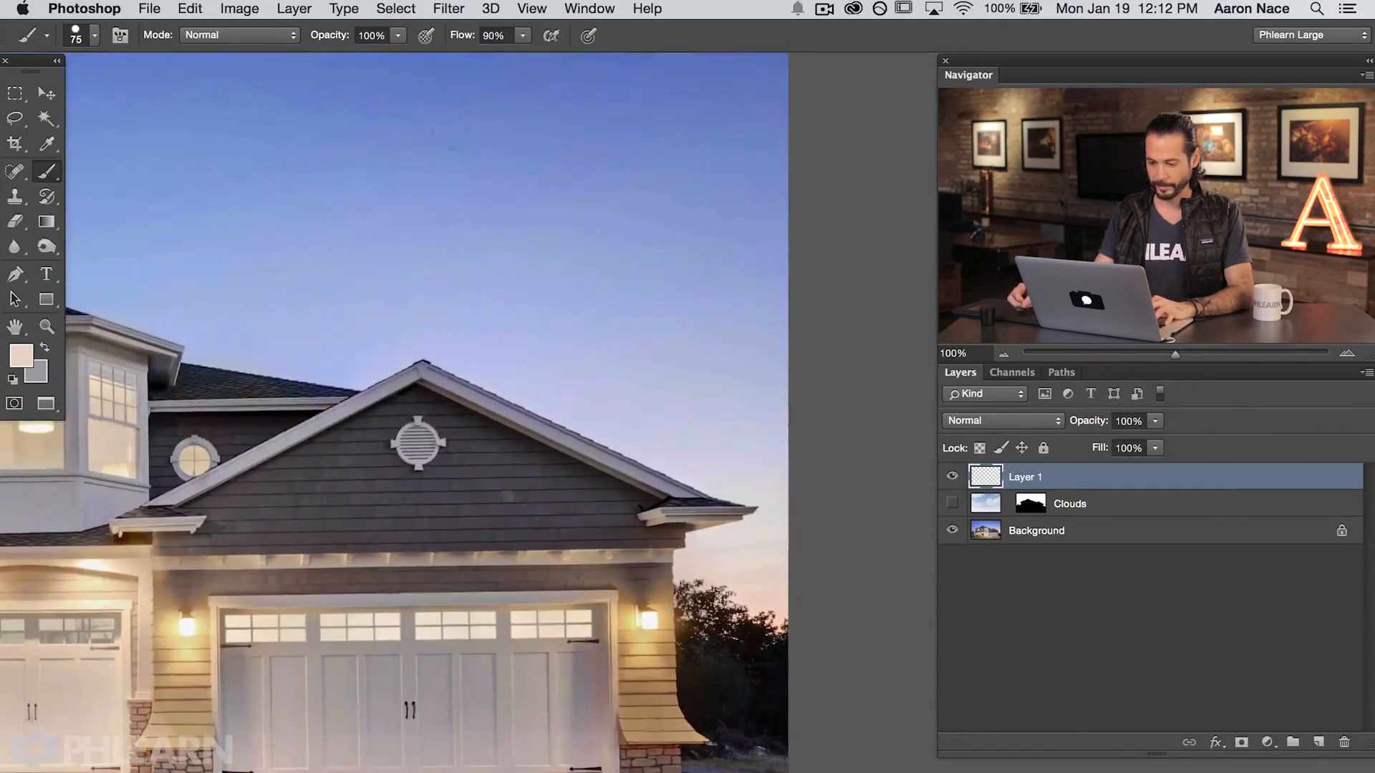
drag(456, 129, 455, 241)
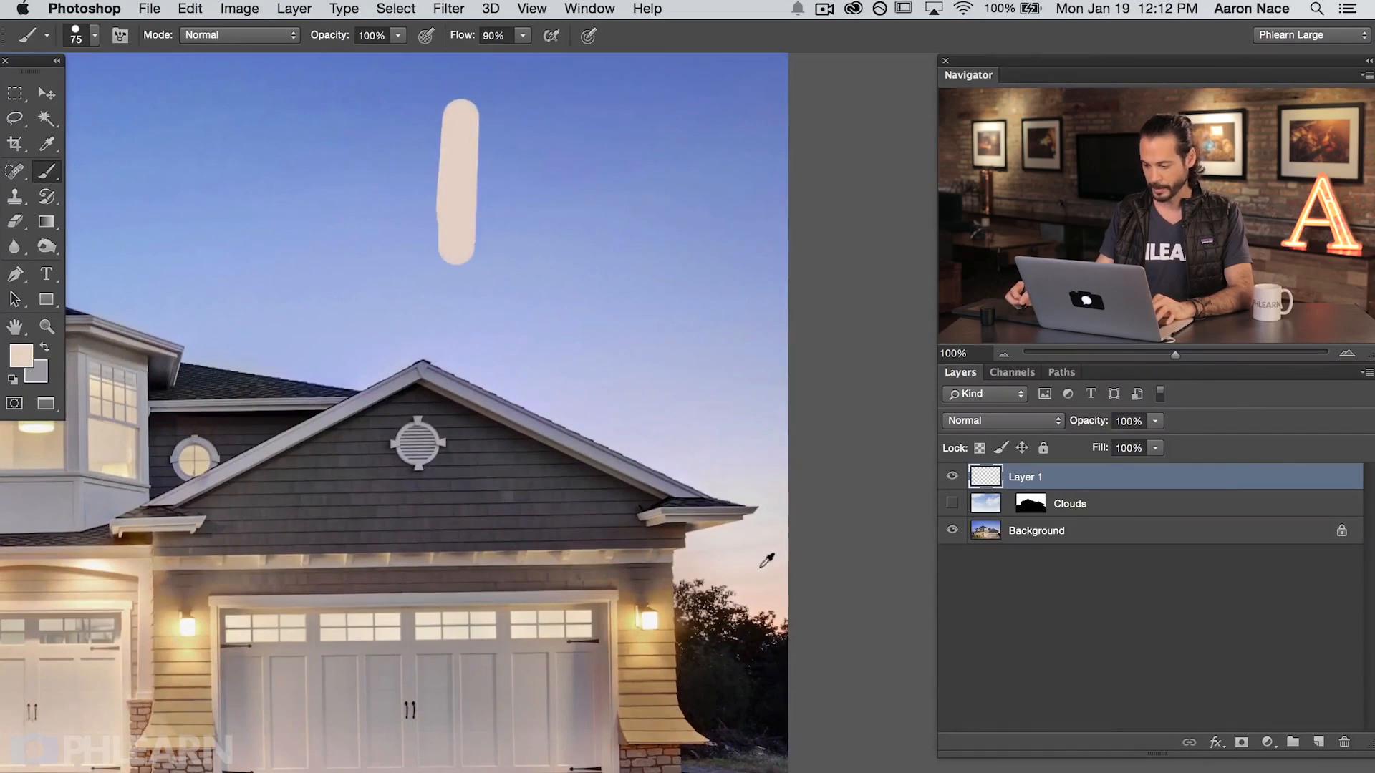
Step: Sample the blue of the original sky and paint a matching vertical swatch beside the pink one
drag(487, 385, 773, 466)
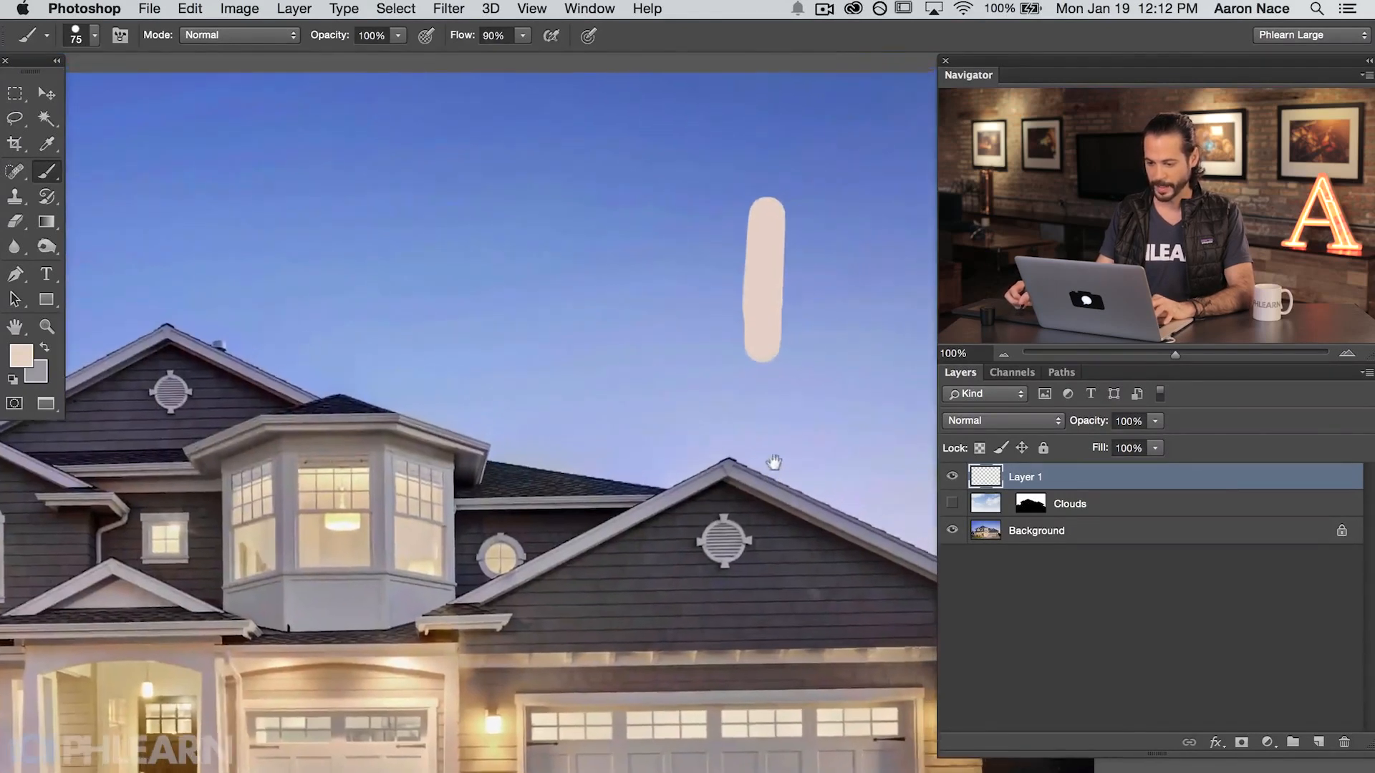
mouse_move(705, 204)
mouse_down()
mouse_move(698, 333)
mouse_move(721, 457)
mouse_move(437, 465)
mouse_move(401, 444)
mouse_up()
key(super+minus)
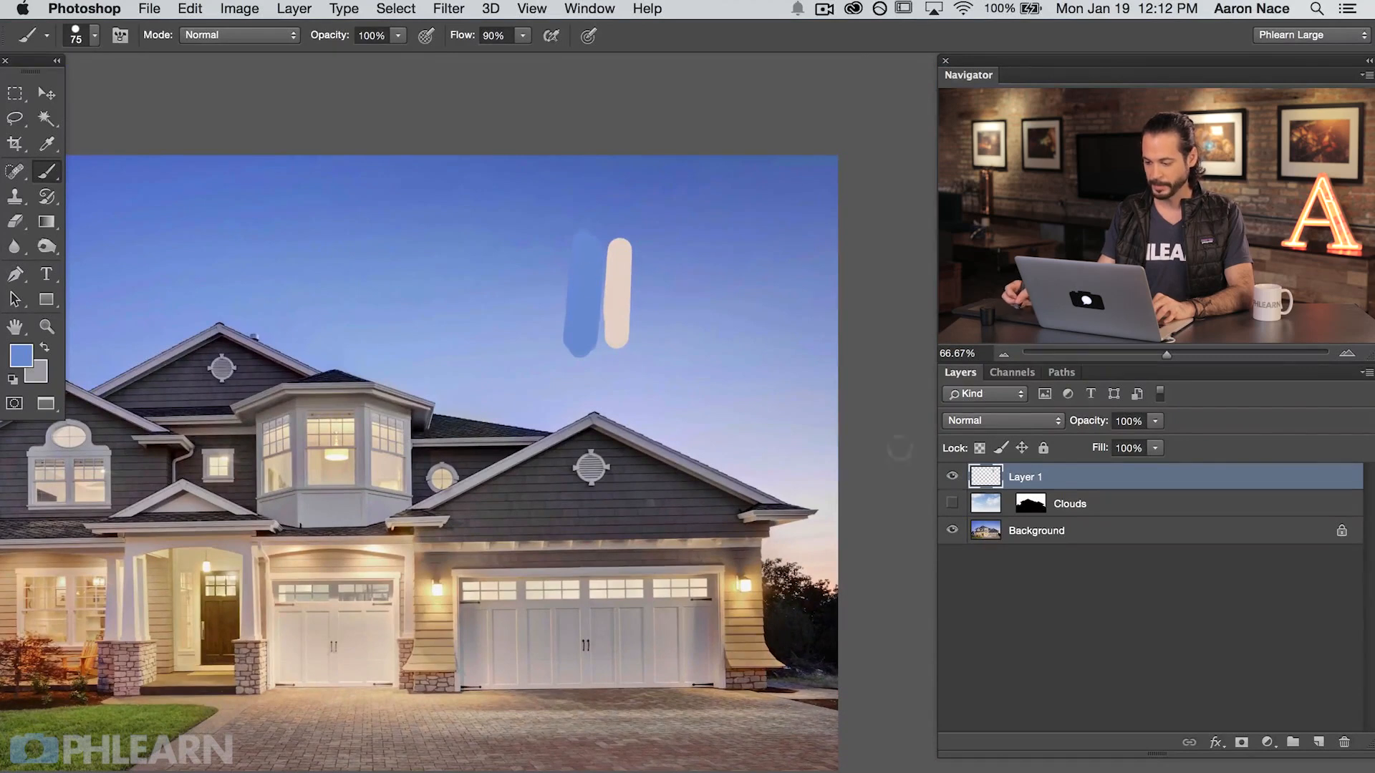
Step: Show the Clouds layer again and compare the new sky with the color swatches and the original sky
click(951, 504)
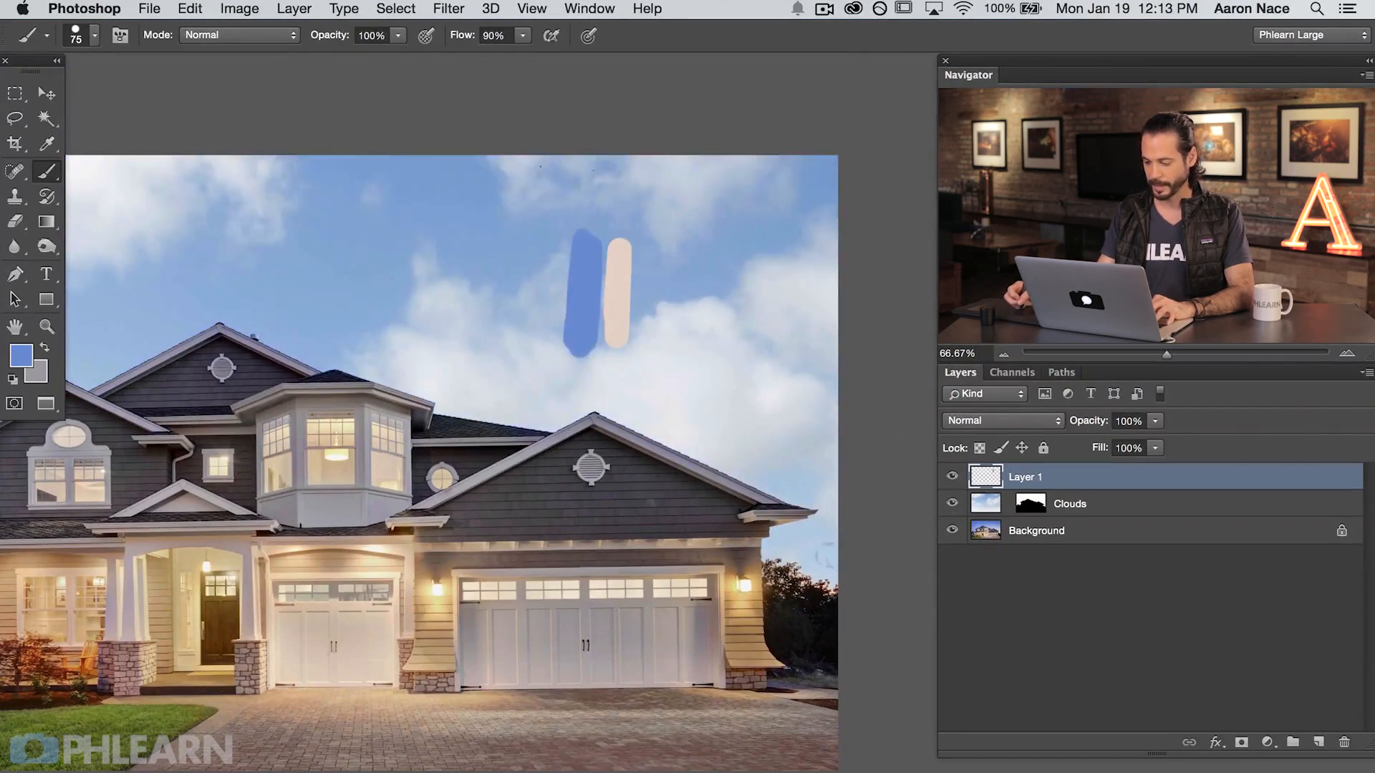
click(951, 476)
click(952, 476)
drag(952, 476, 956, 493)
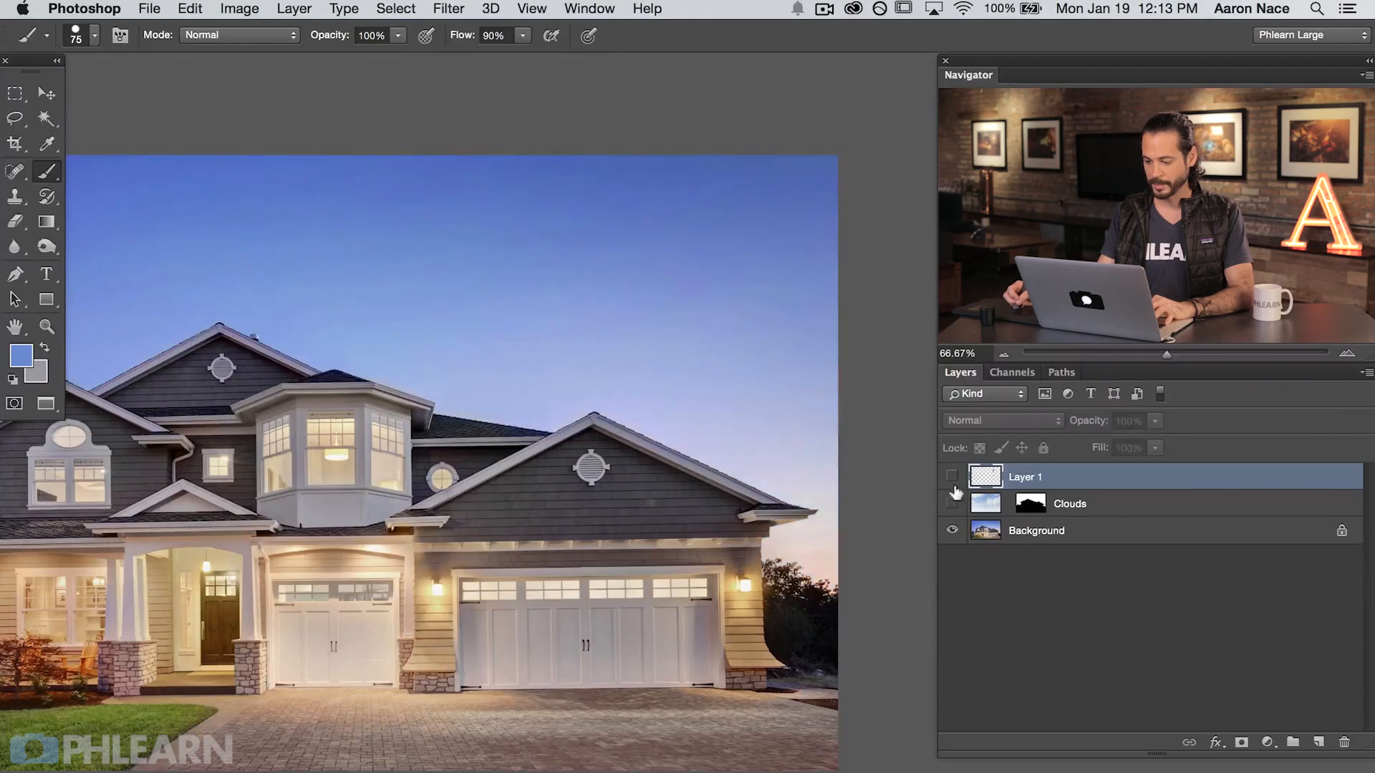
click(952, 501)
click(952, 476)
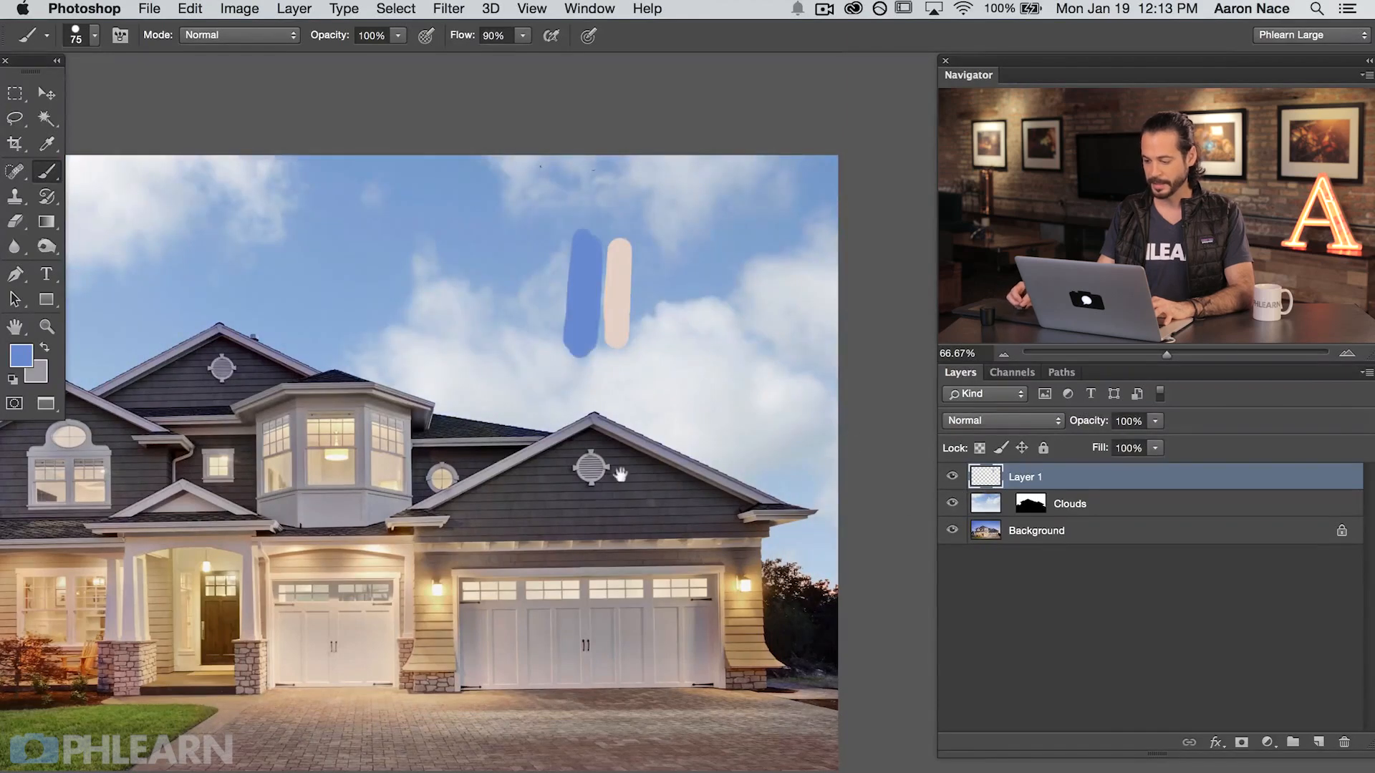
Step: Add a Selective Color adjustment layer directly above the Clouds layer
drag(620, 474, 696, 495)
click(1074, 504)
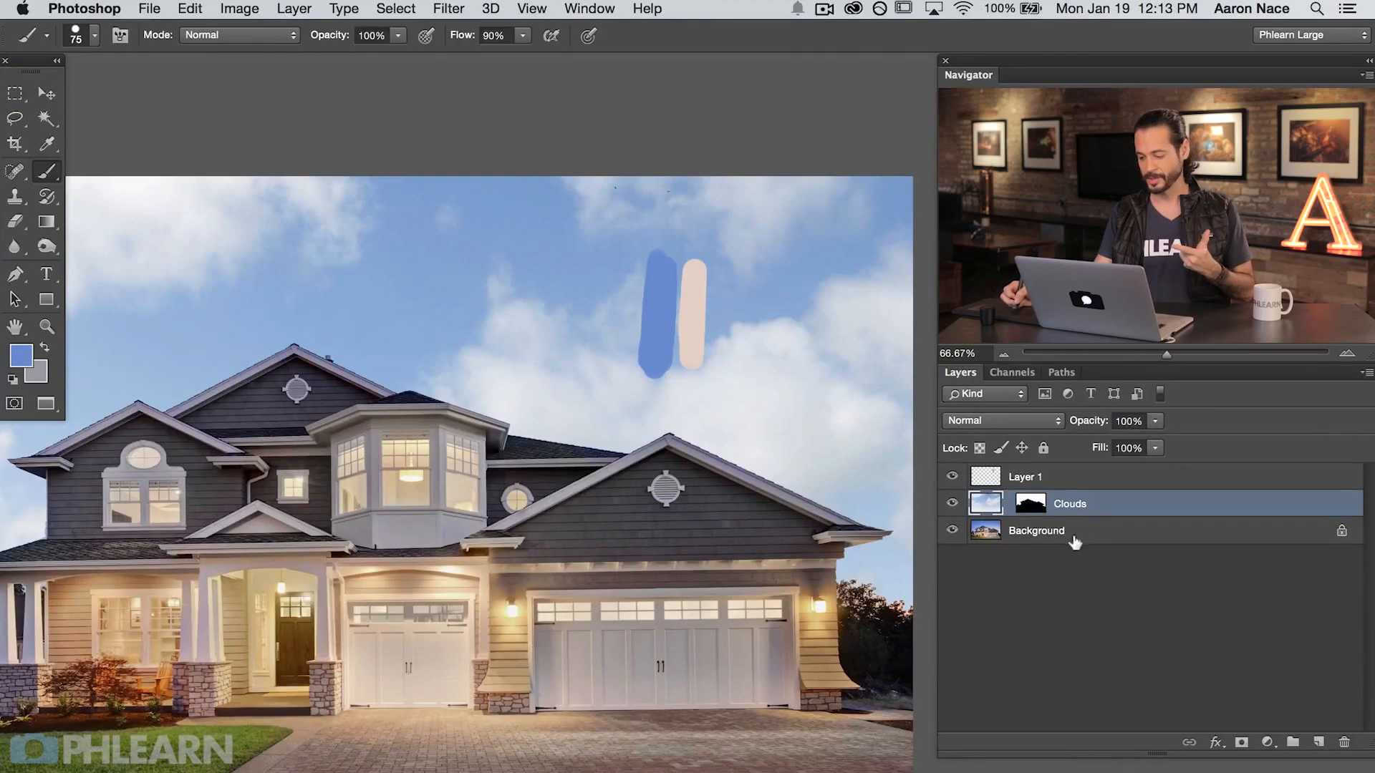
click(1266, 744)
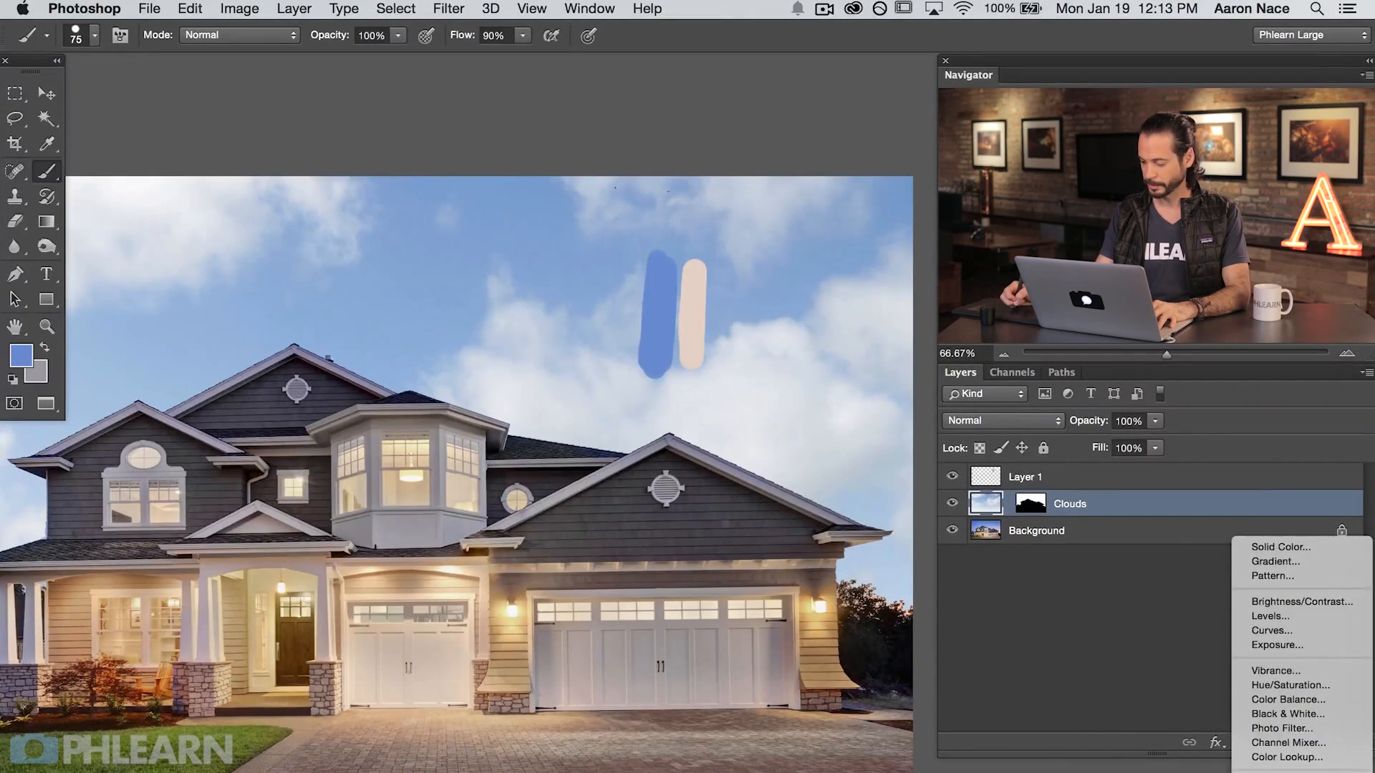
click(1283, 772)
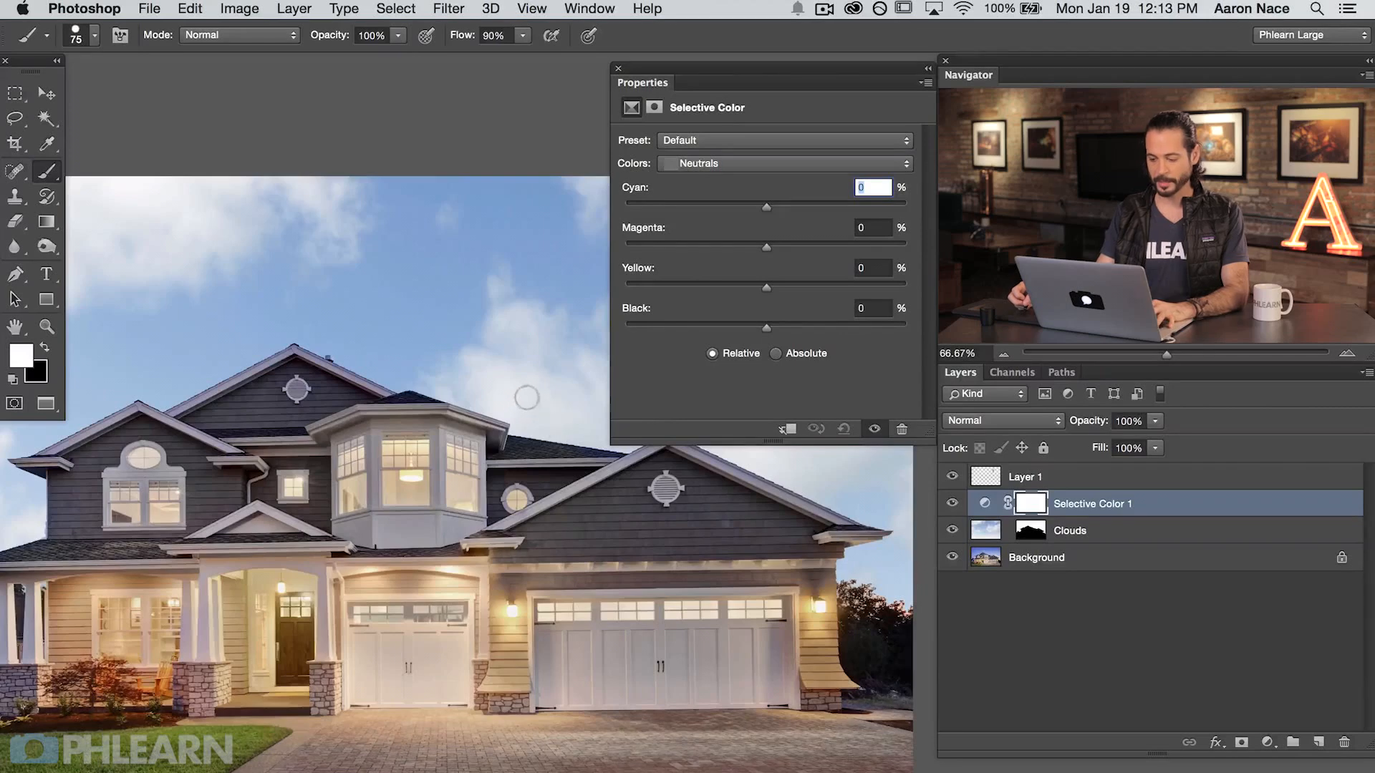
Step: Try raising the Neutrals' Black amount in the unclipped Selective Color adjustment and undo the change
drag(559, 474, 356, 467)
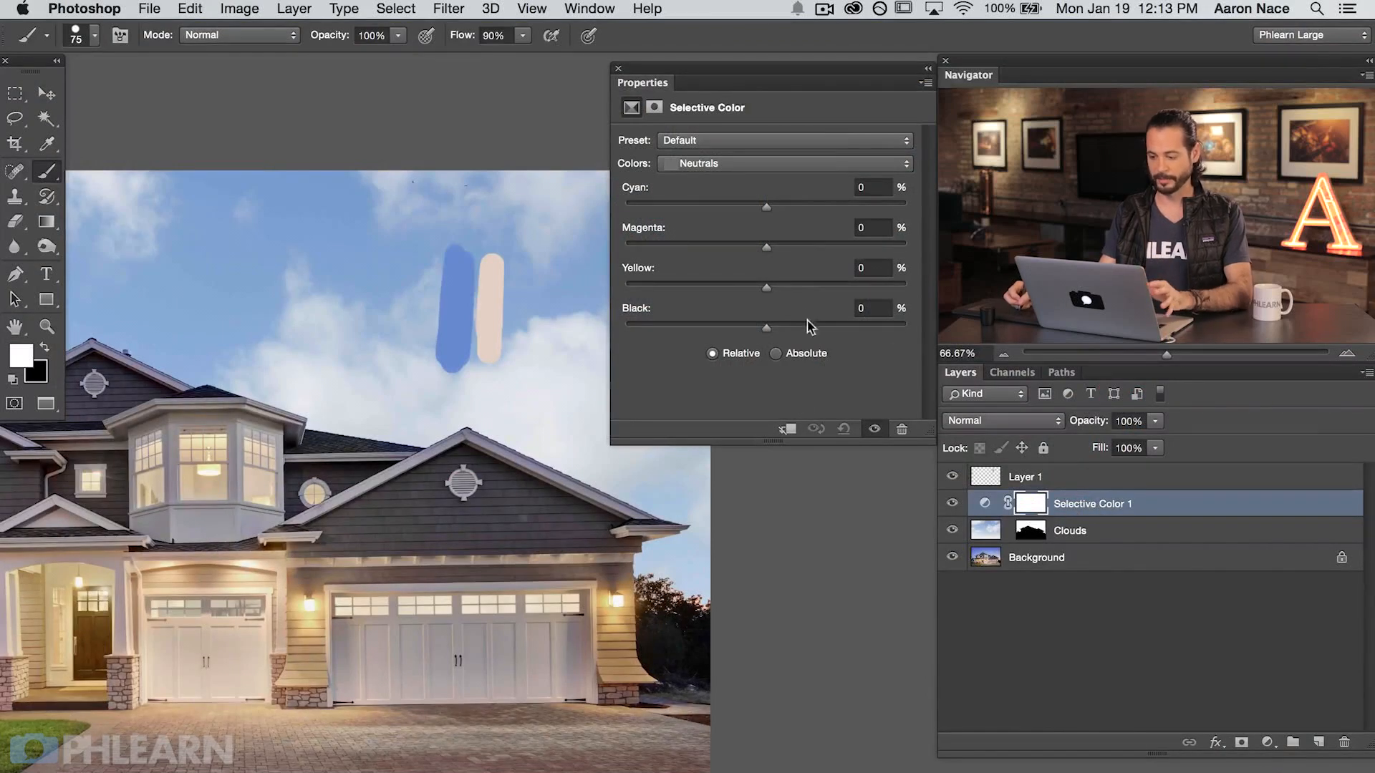
drag(766, 325, 822, 328)
key(super+z)
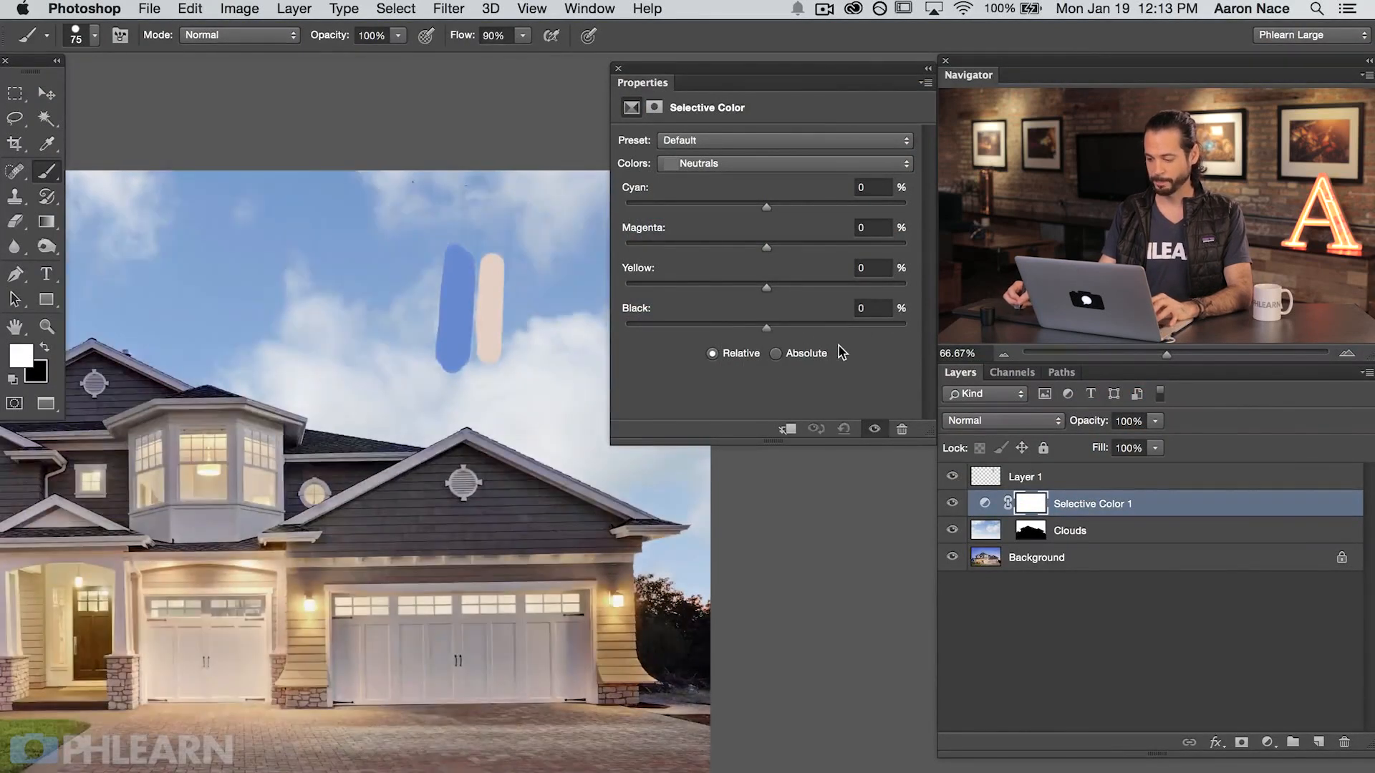
Step: Clip the Selective Color adjustment to the Clouds layer
right_click(1171, 504)
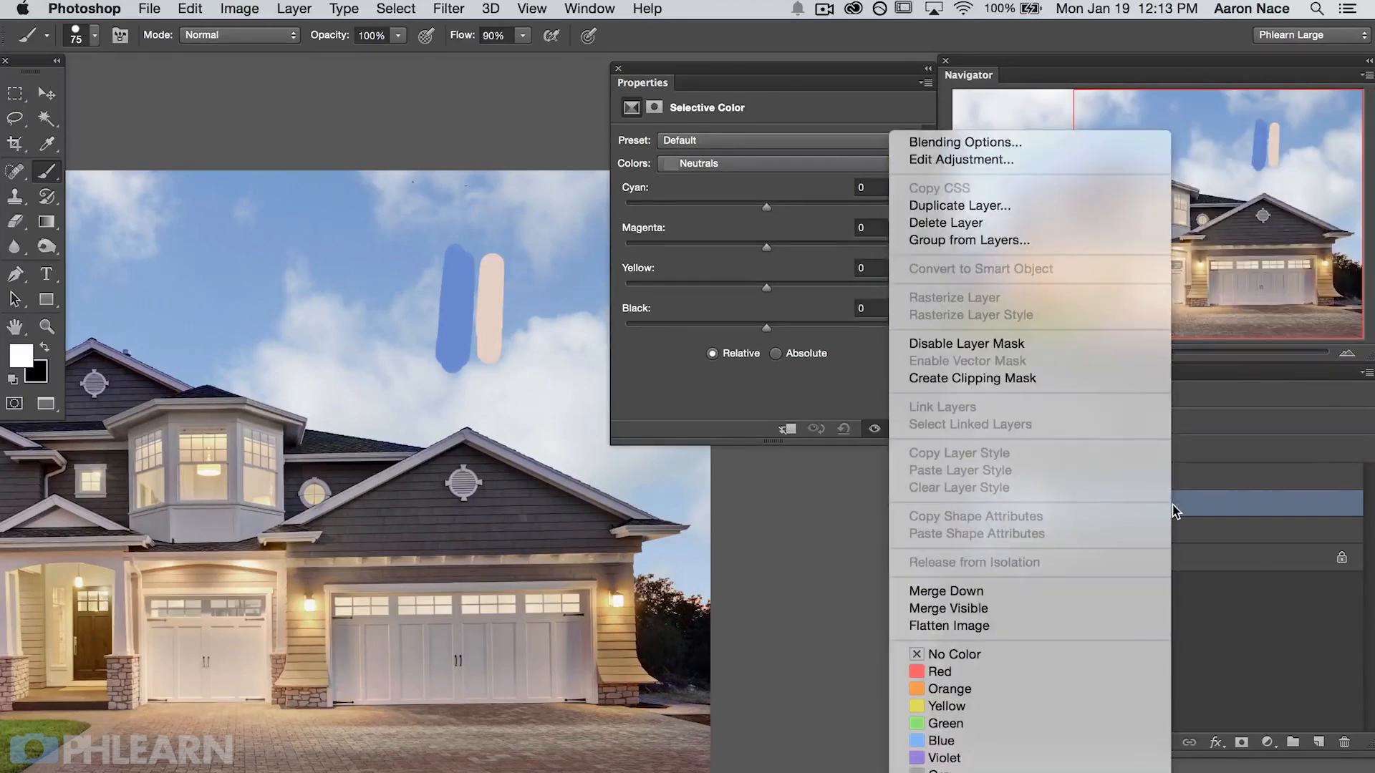
click(1044, 381)
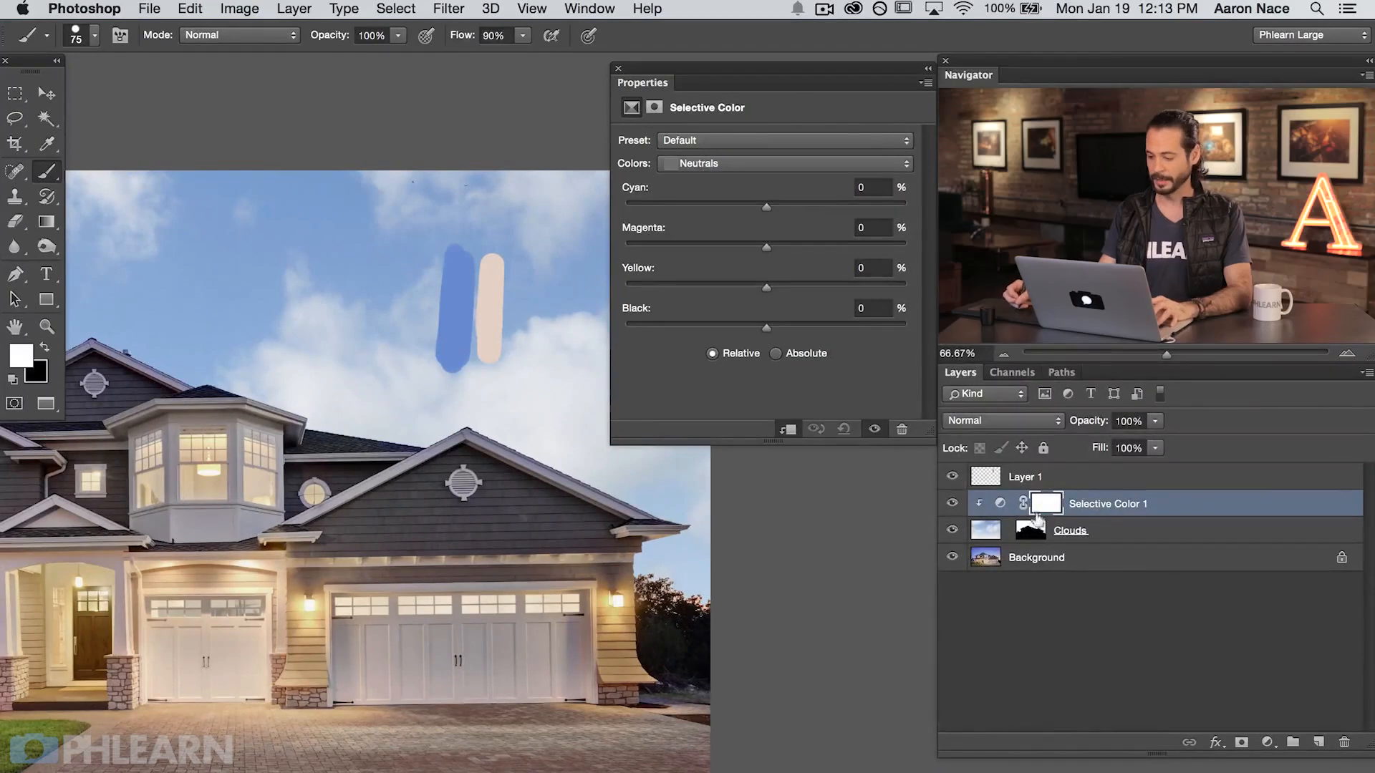
Step: Try raising and lowering the Neutrals' Black amount in the clipped adjustment and reset it to its defaults
drag(816, 334, 908, 338)
drag(679, 326, 681, 327)
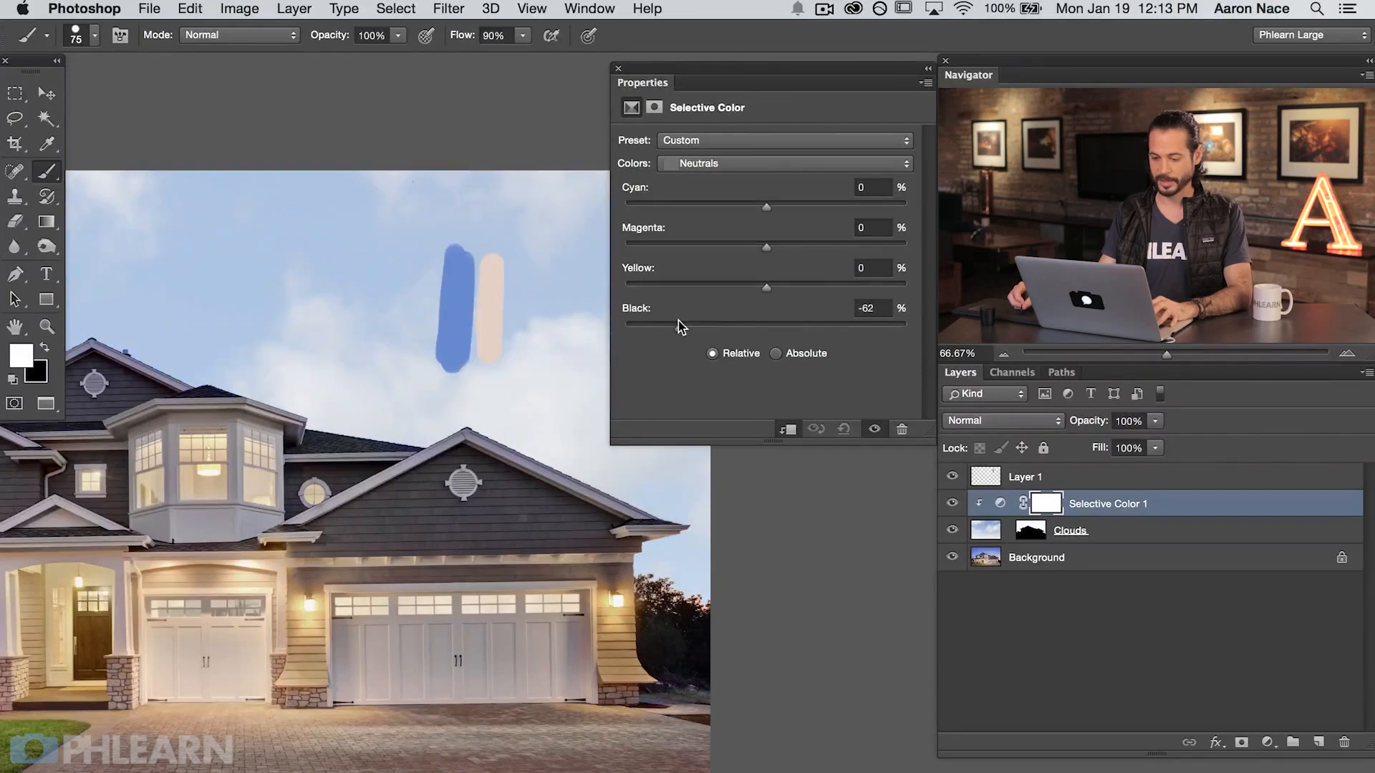
drag(811, 327, 914, 306)
click(843, 428)
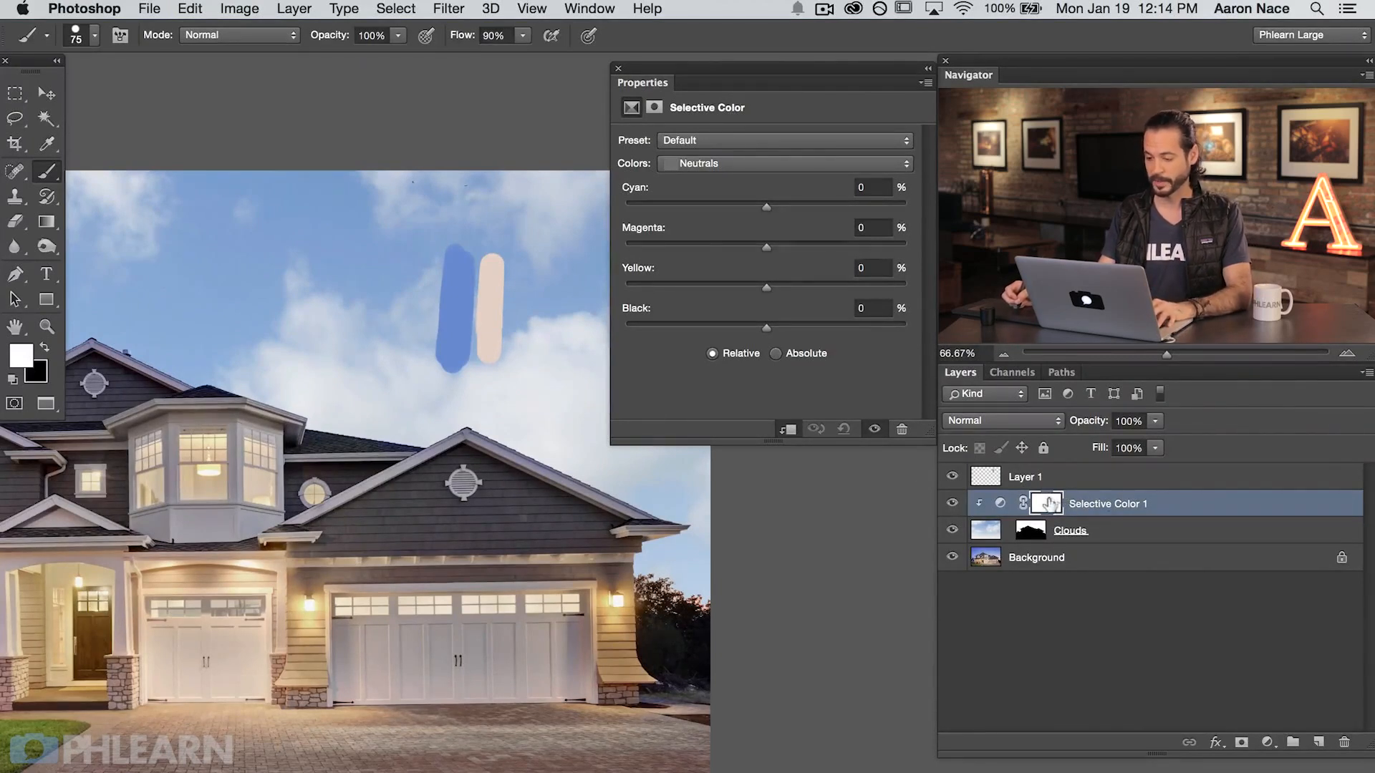
Step: Set the Selective Color adjustment's Whites to Cyan -11%, Magenta +45% and Yellow +75%
mouse_move(606, 505)
mouse_down()
mouse_move(531, 498)
mouse_move(497, 467)
mouse_up()
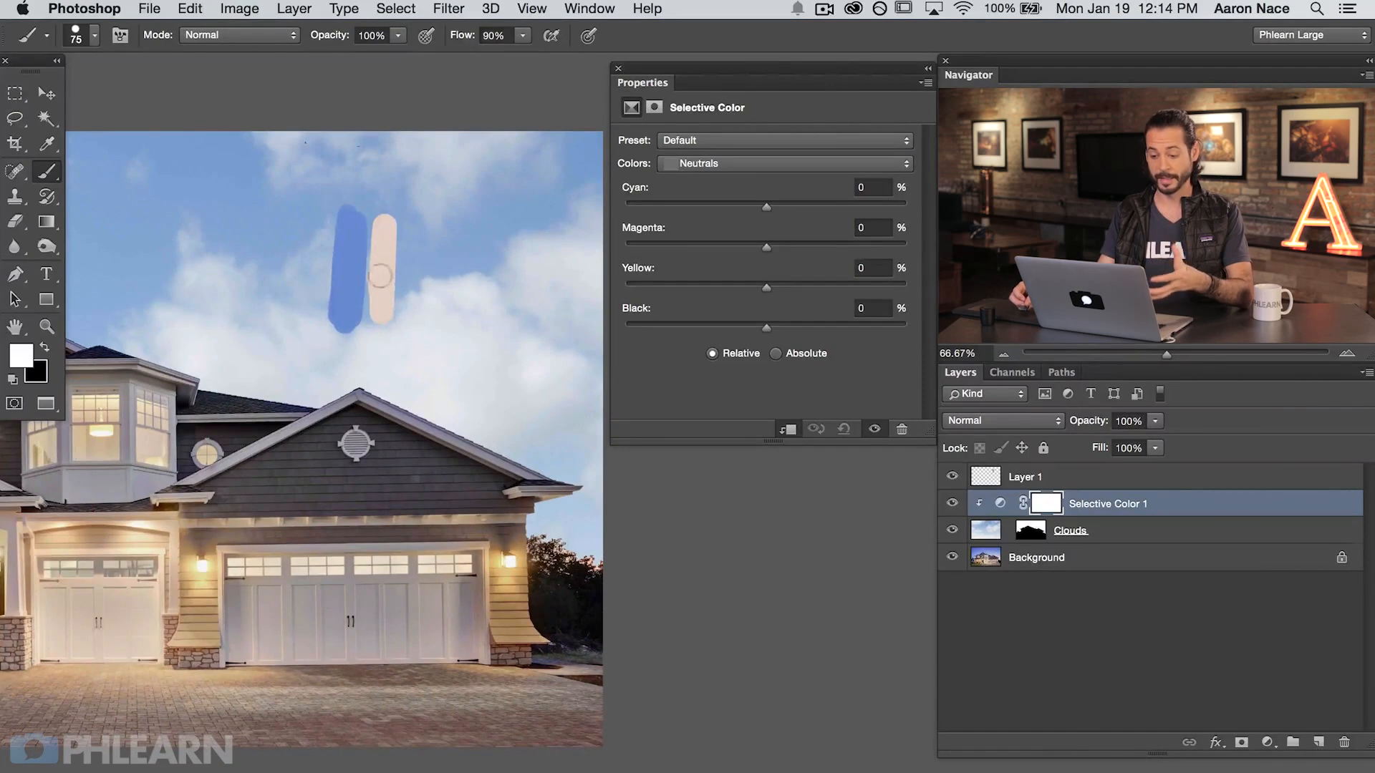
click(720, 169)
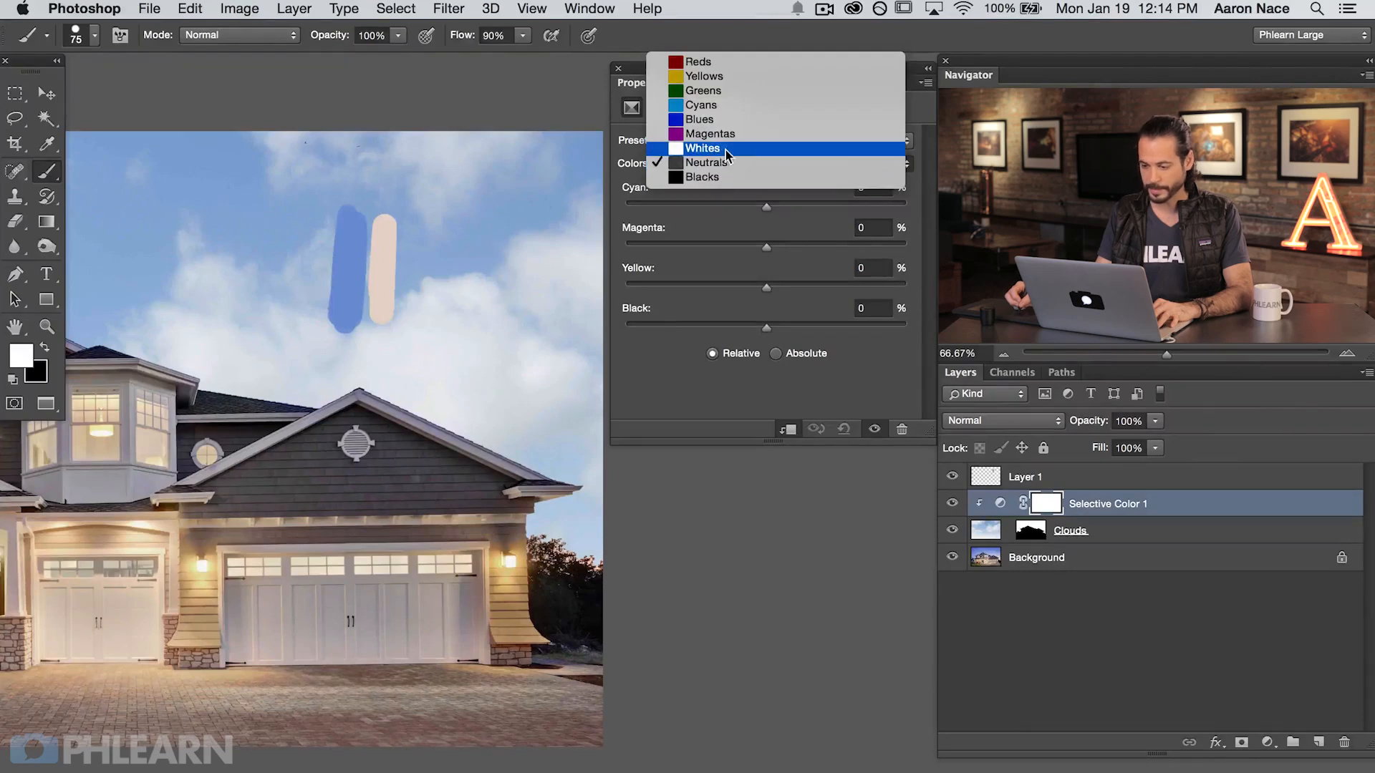
click(725, 149)
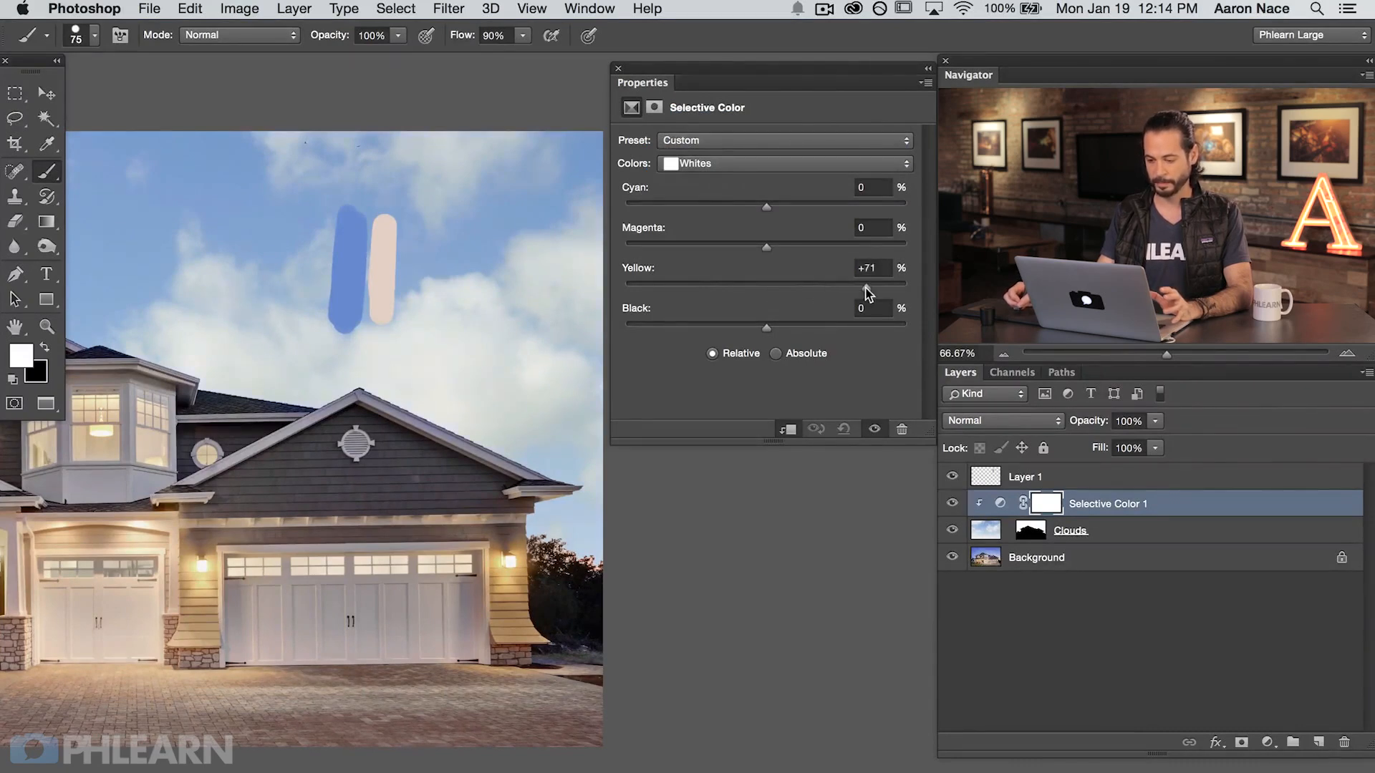
drag(667, 281, 845, 291)
drag(767, 248, 802, 251)
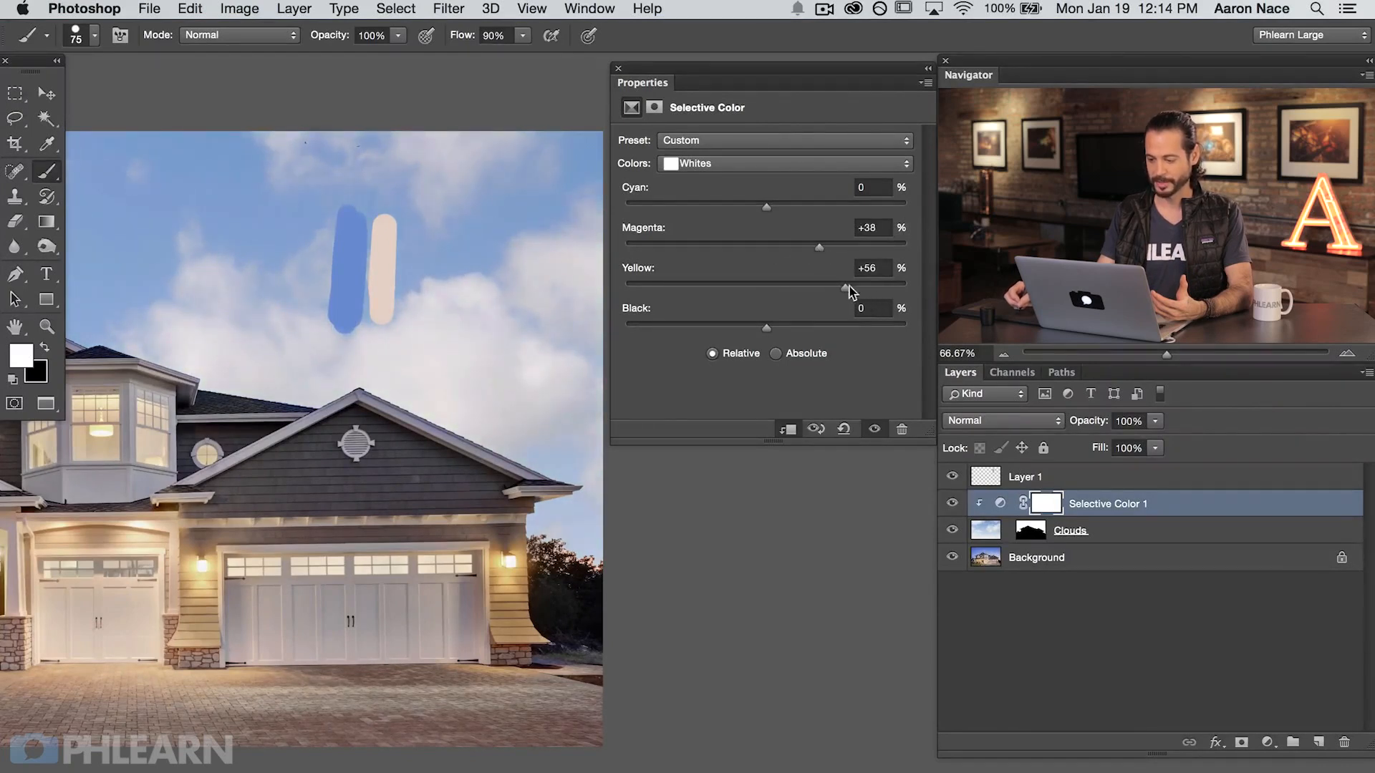
drag(865, 289, 873, 290)
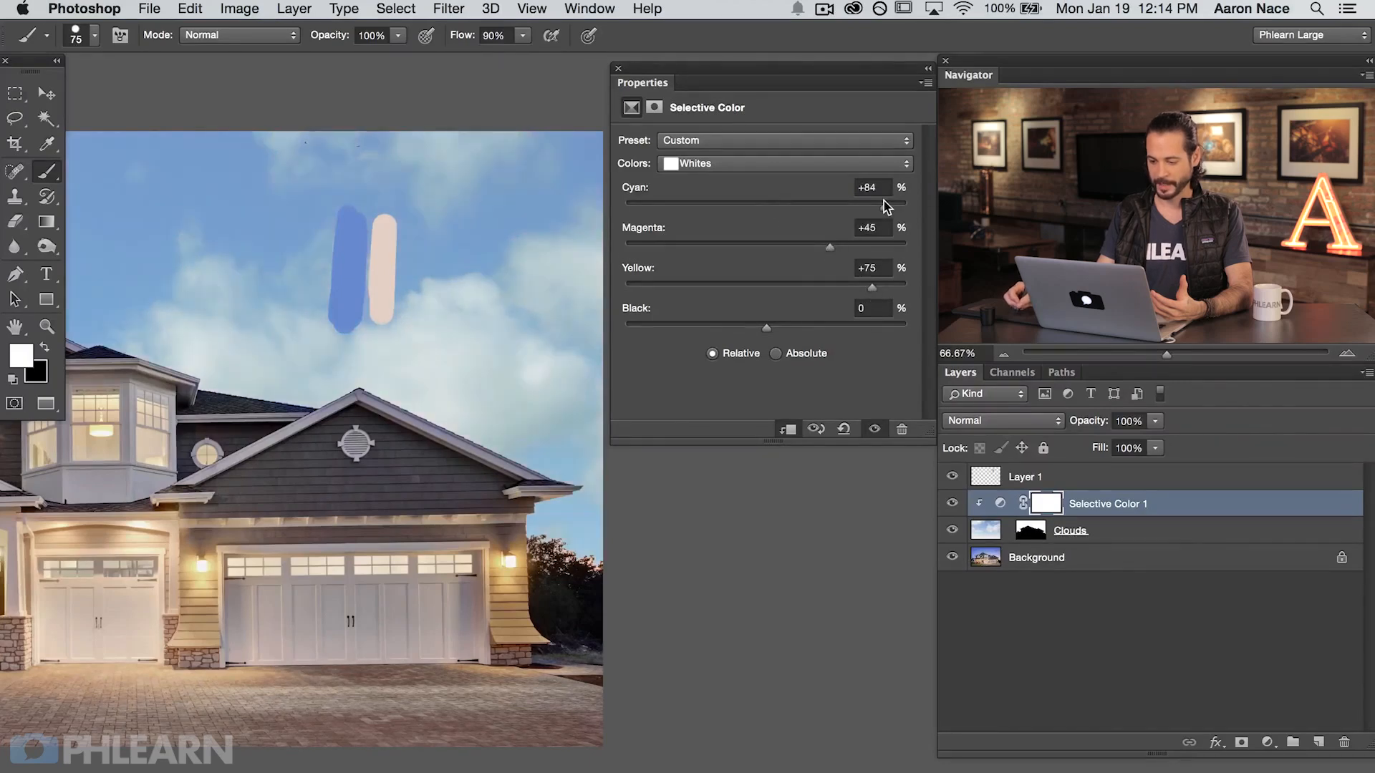
drag(883, 202, 751, 203)
Step: Compare the clouds with and without the Selective Color adjustment
click(950, 504)
click(950, 504)
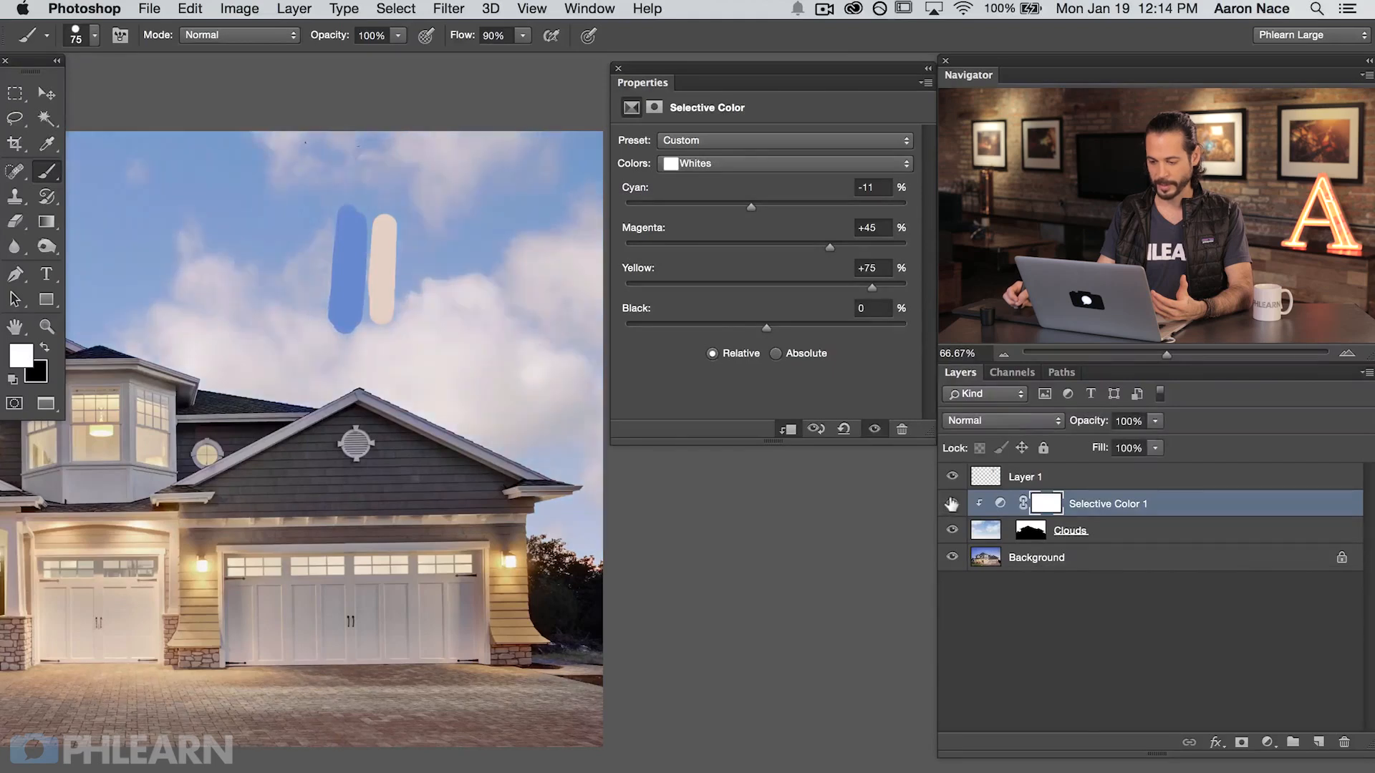
click(951, 504)
click(952, 505)
click(952, 505)
click(952, 505)
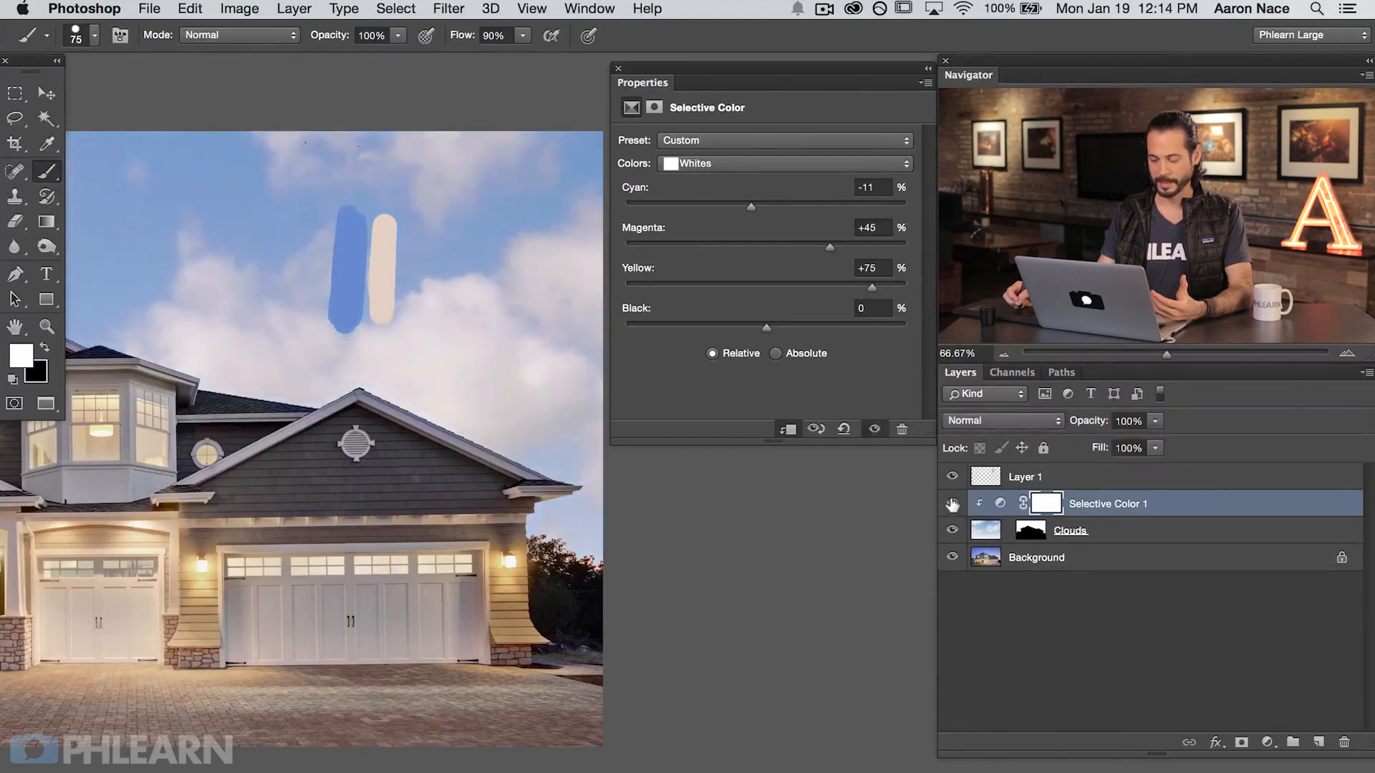
Step: Set the Selective Color adjustment's Neutrals to Cyan +1%, Magenta +7% and Yellow -11%, checking against the original sky
click(705, 176)
click(712, 179)
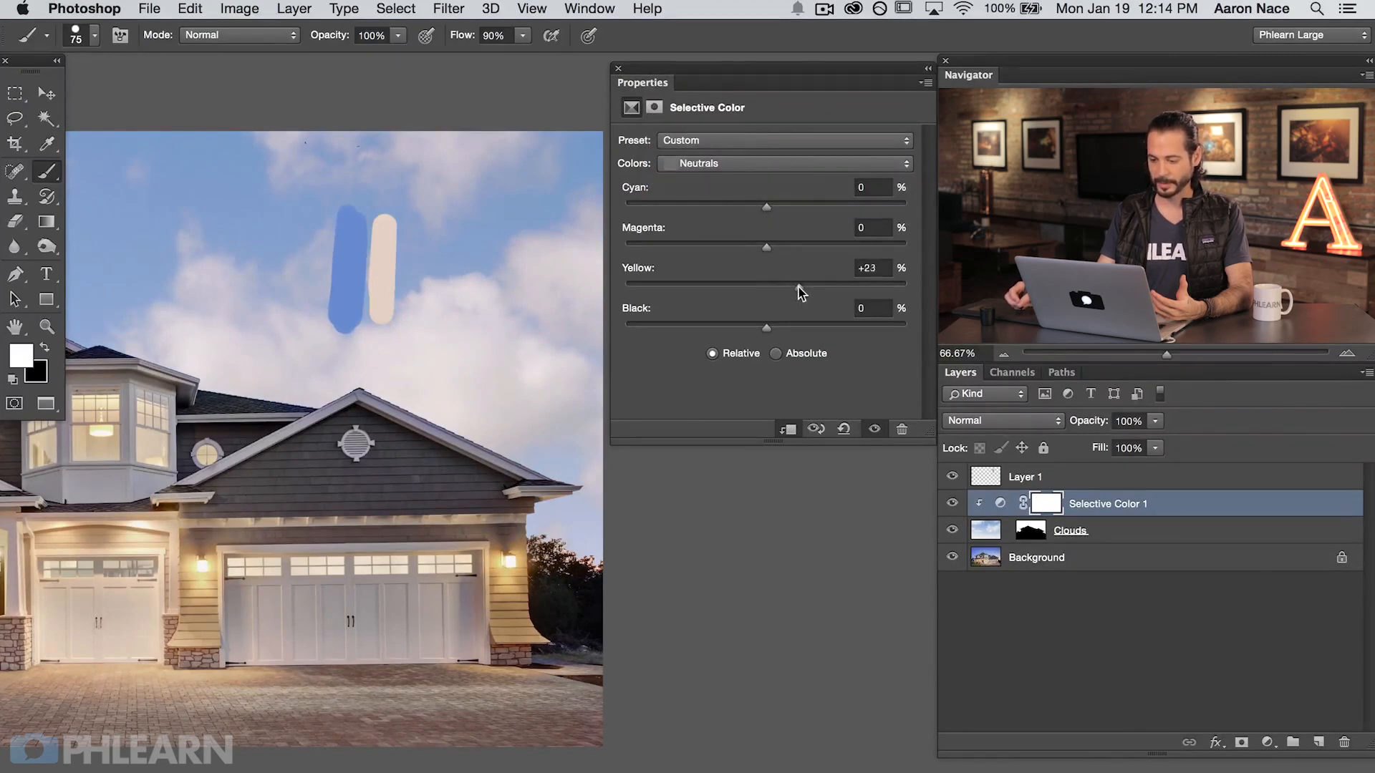
drag(798, 287, 906, 288)
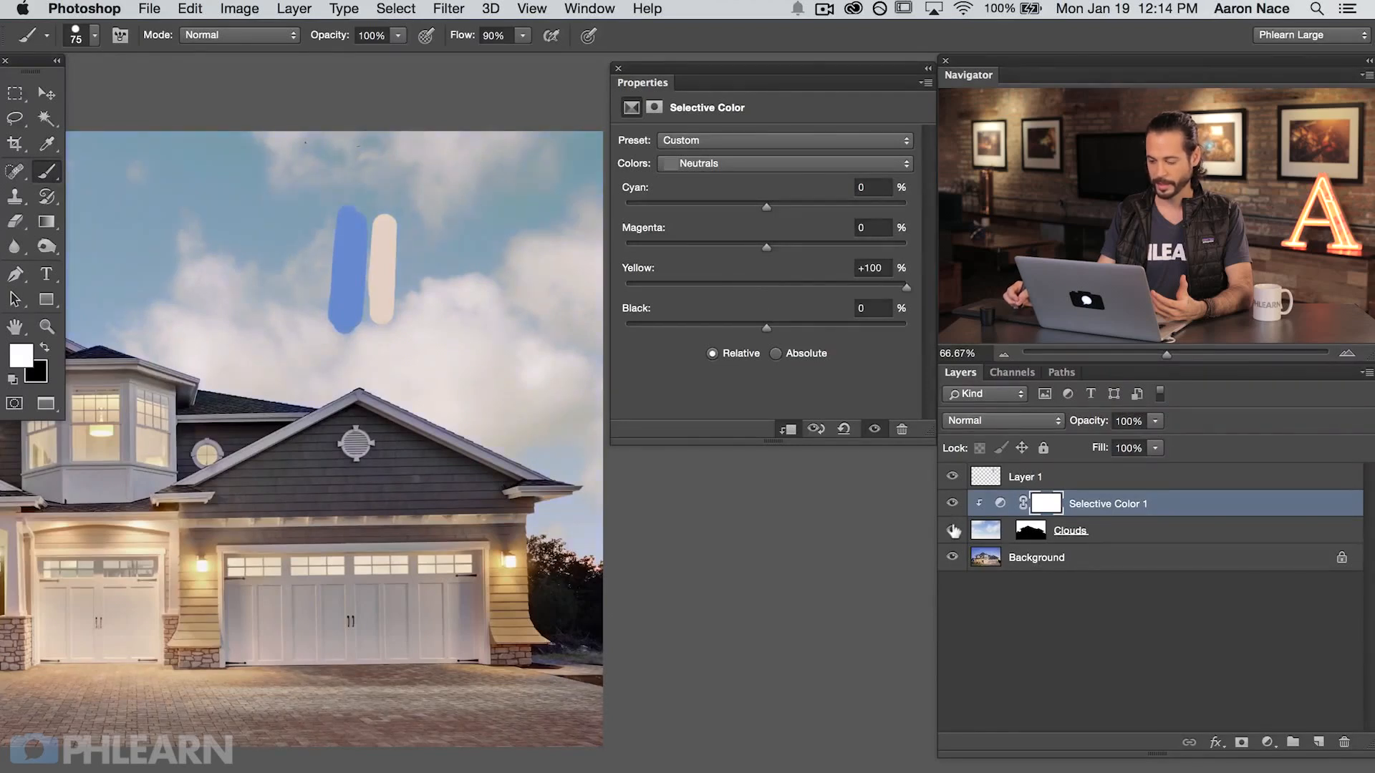
click(953, 530)
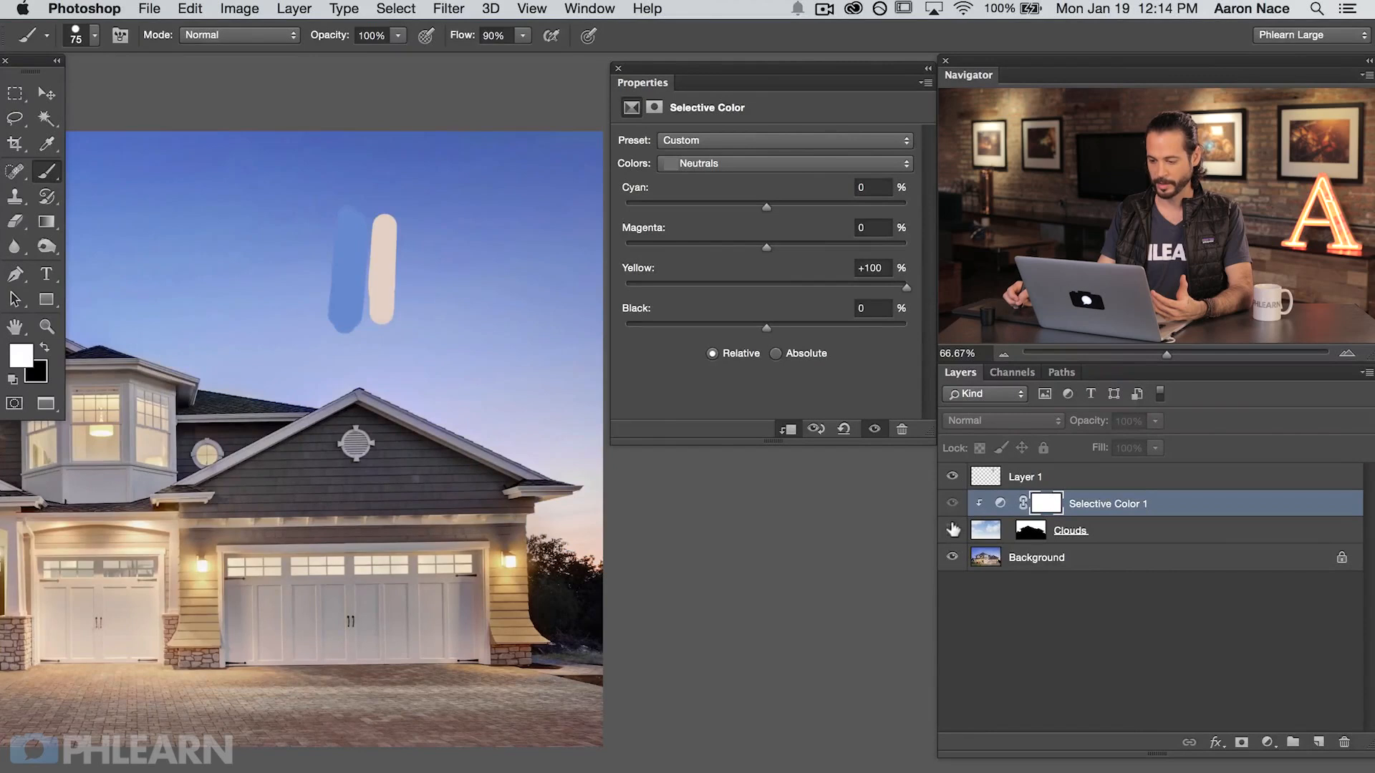
click(952, 530)
drag(766, 283, 766, 208)
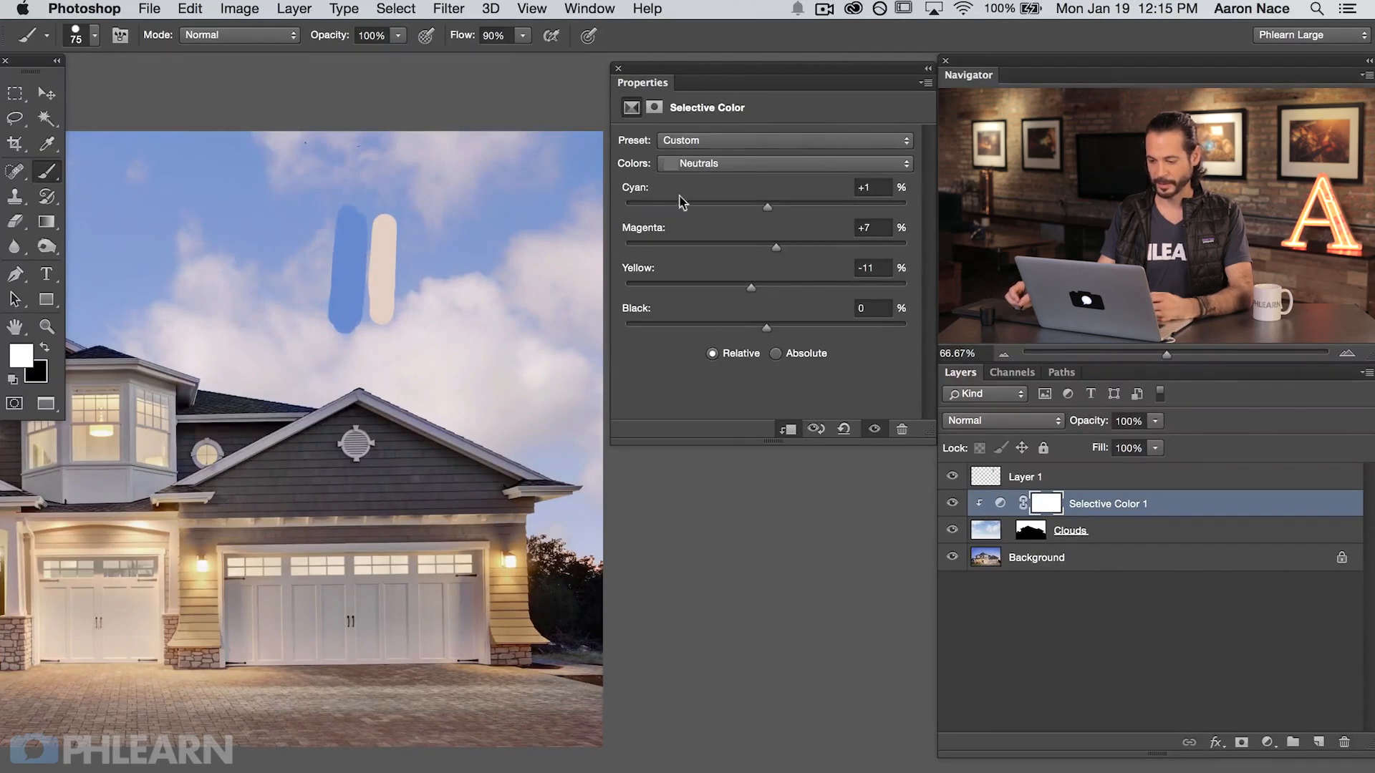
Step: Raise the Blues' Black amount to +54% in the Selective Color adjustment and compare the sky with the painted swatches
click(702, 169)
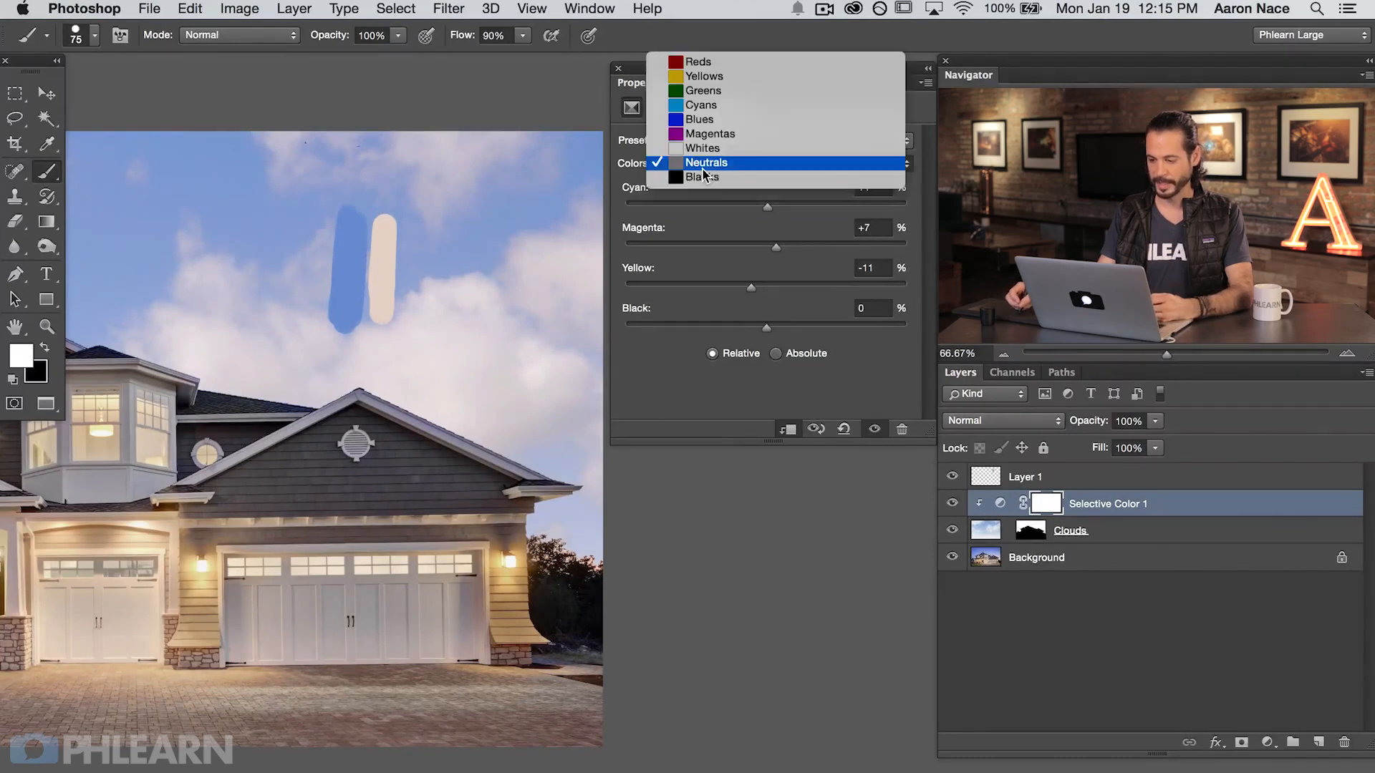
click(706, 120)
click(952, 531)
click(951, 531)
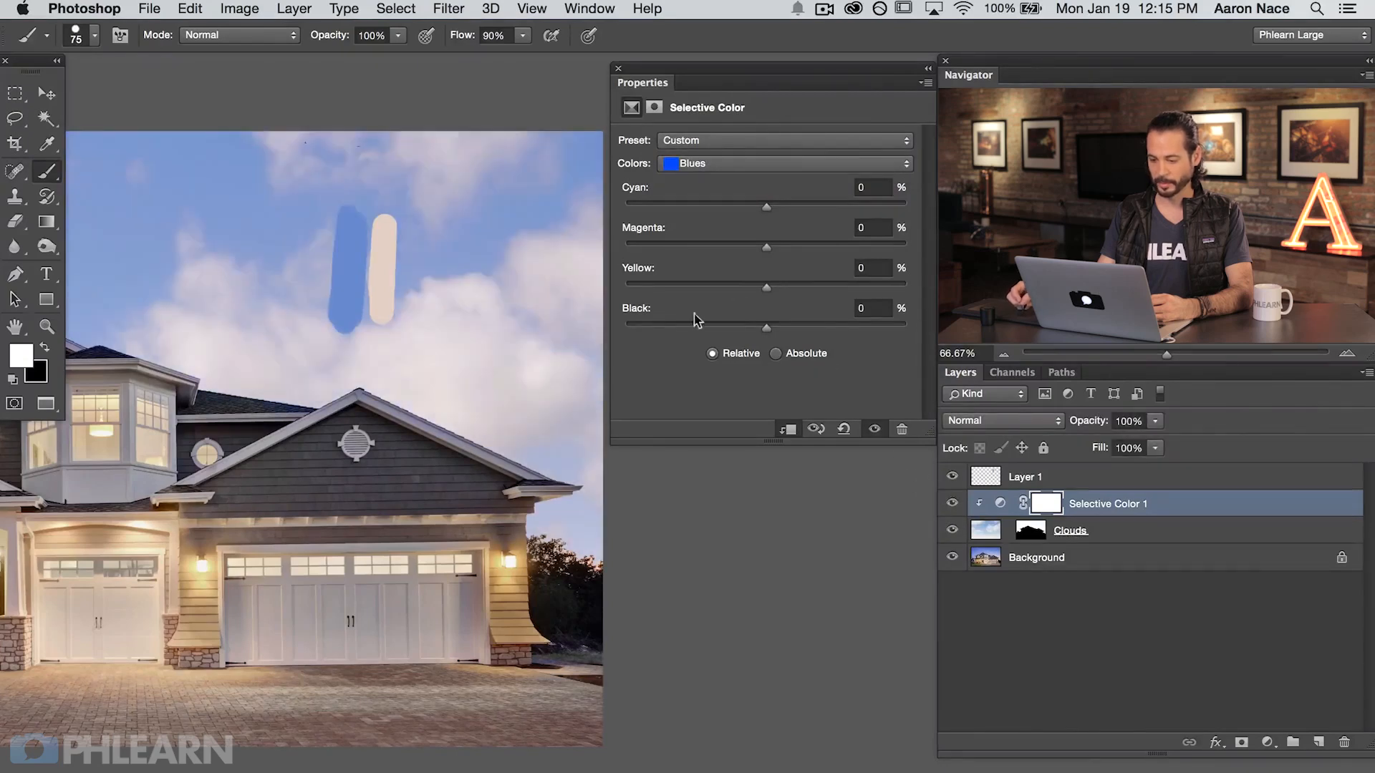
drag(767, 328, 839, 328)
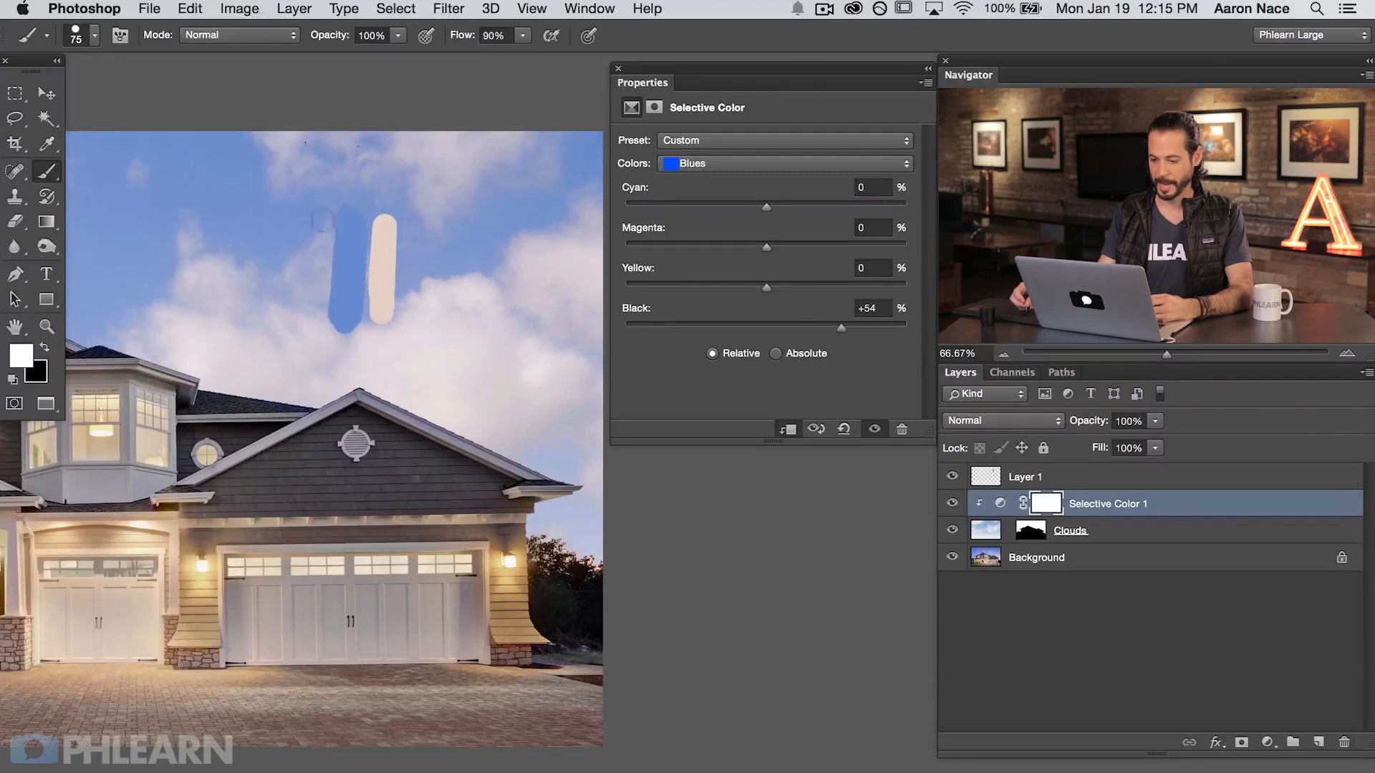
click(952, 476)
click(952, 476)
click(951, 477)
click(954, 478)
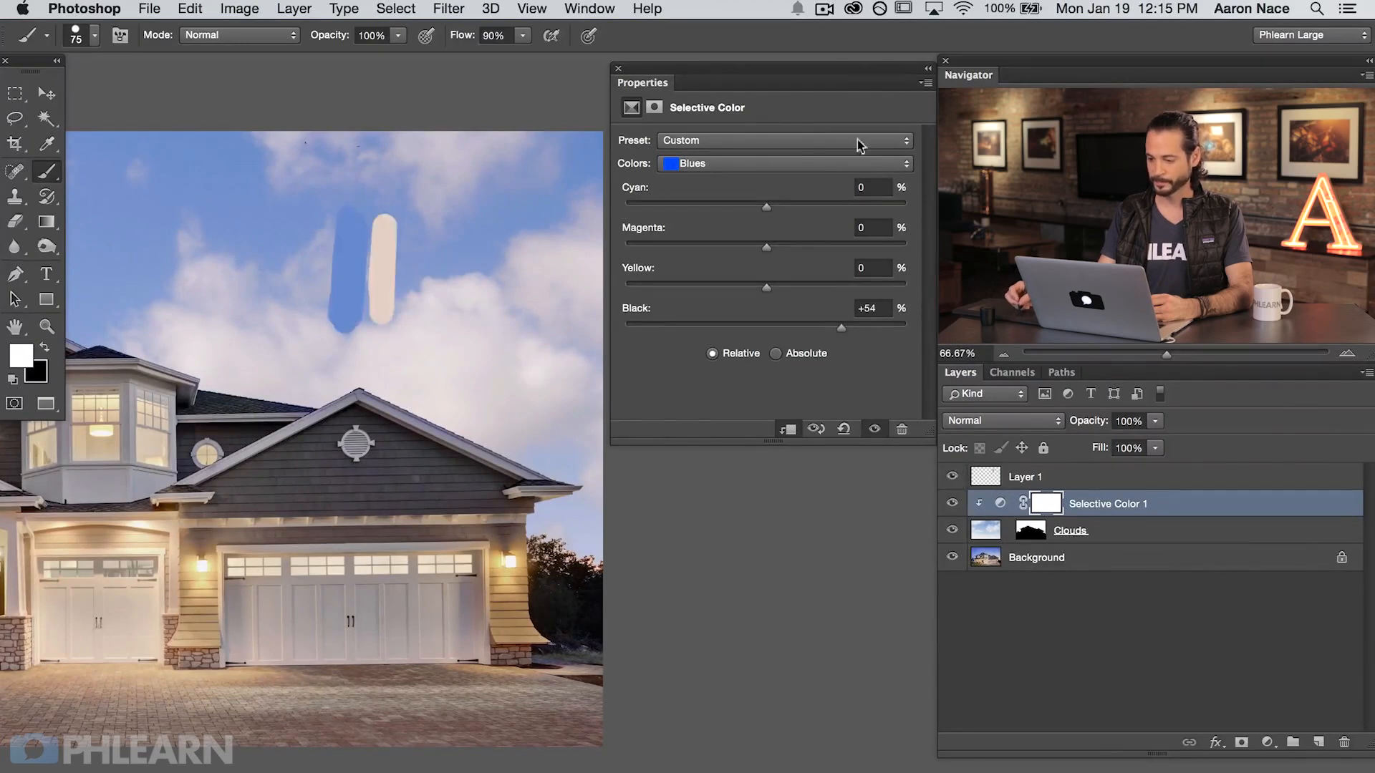
Step: Hide the swatch layer and compare the whole image with and without the Selective Color adjustment
click(618, 69)
drag(262, 465, 673, 460)
click(951, 476)
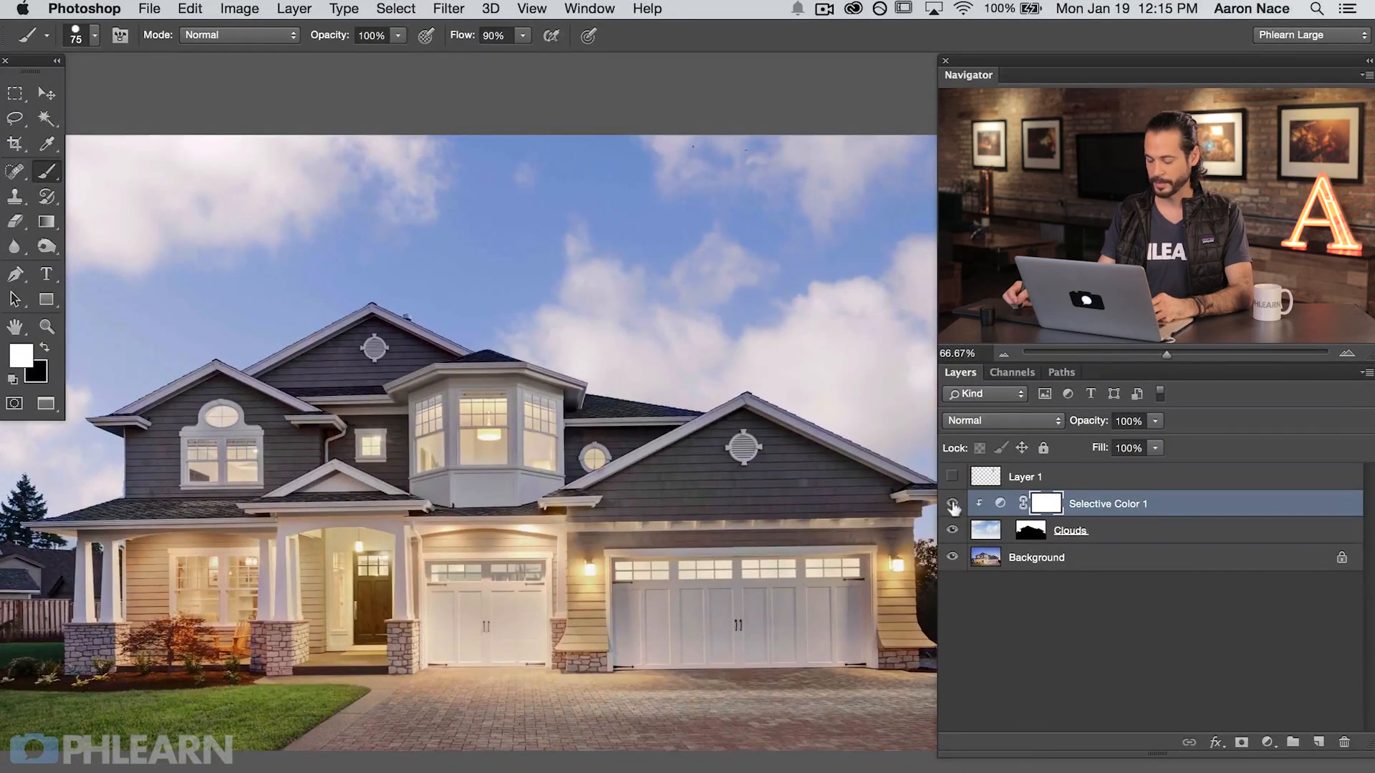
click(951, 504)
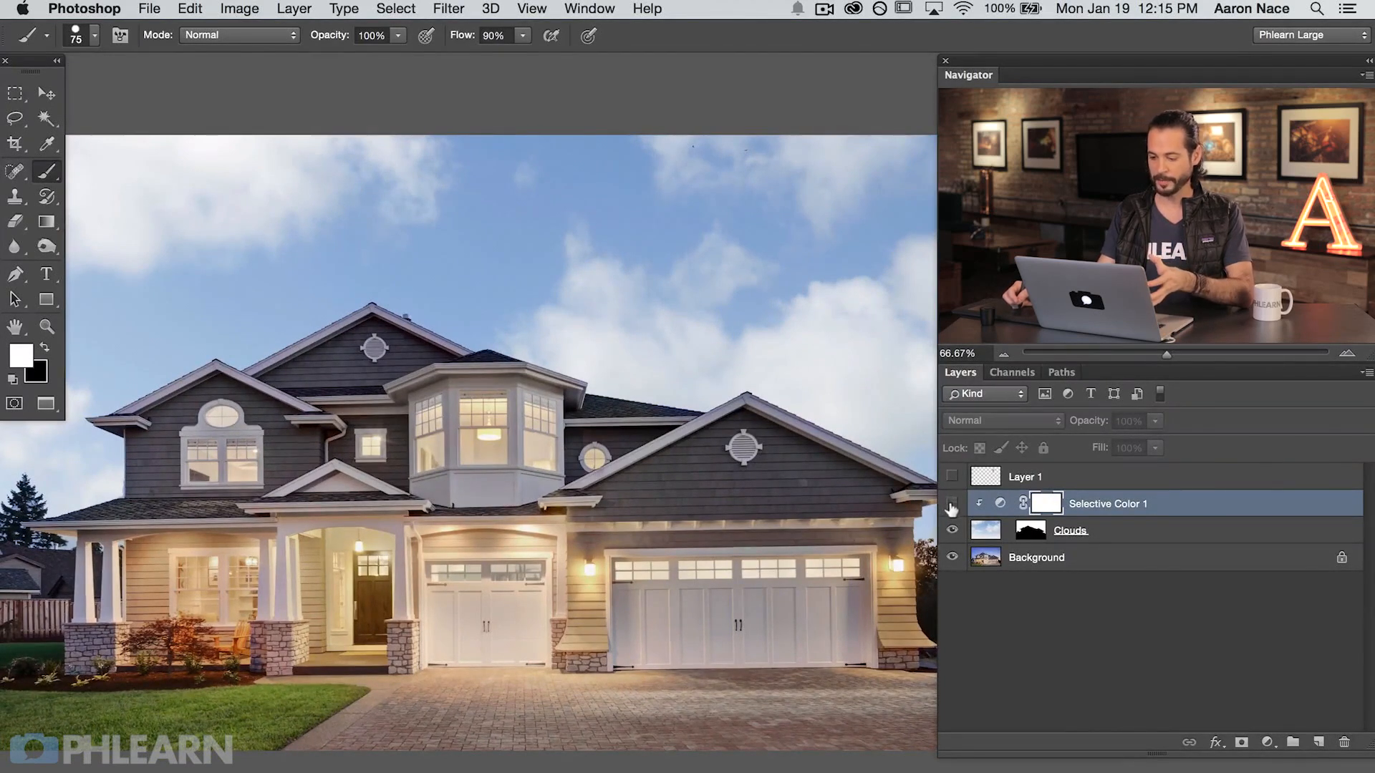
click(951, 504)
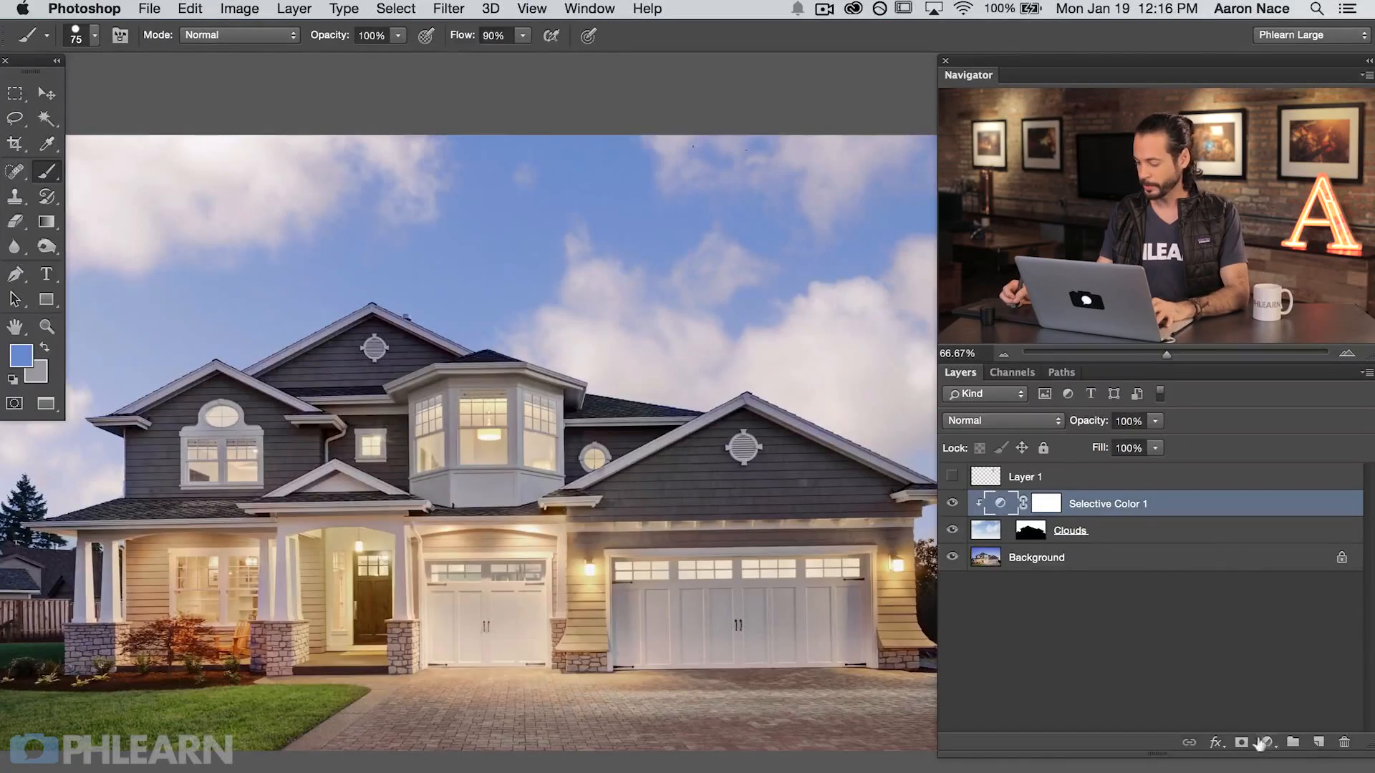
Step: Add a Curves adjustment layer above the Selective Color layer and clip it to the Clouds layer
click(1265, 742)
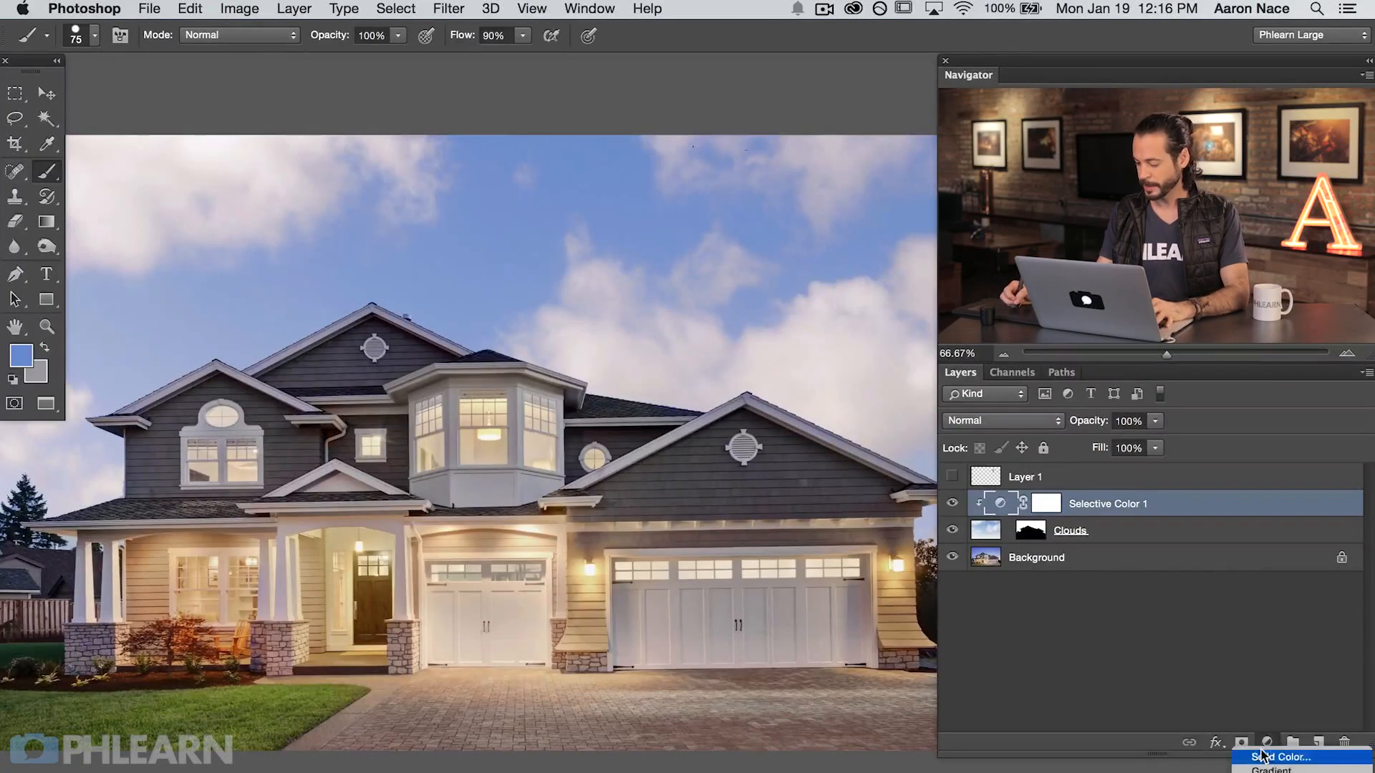
click(1296, 684)
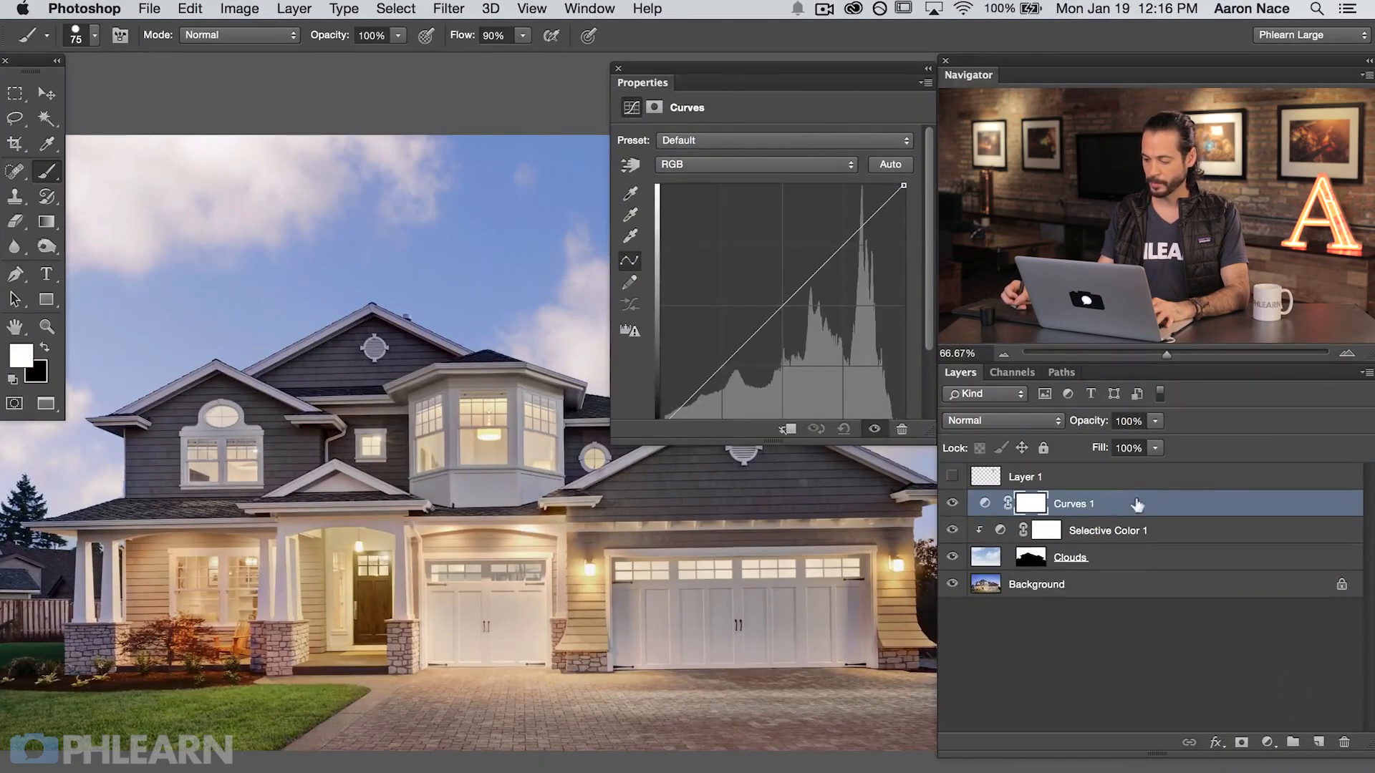
right_click(1137, 505)
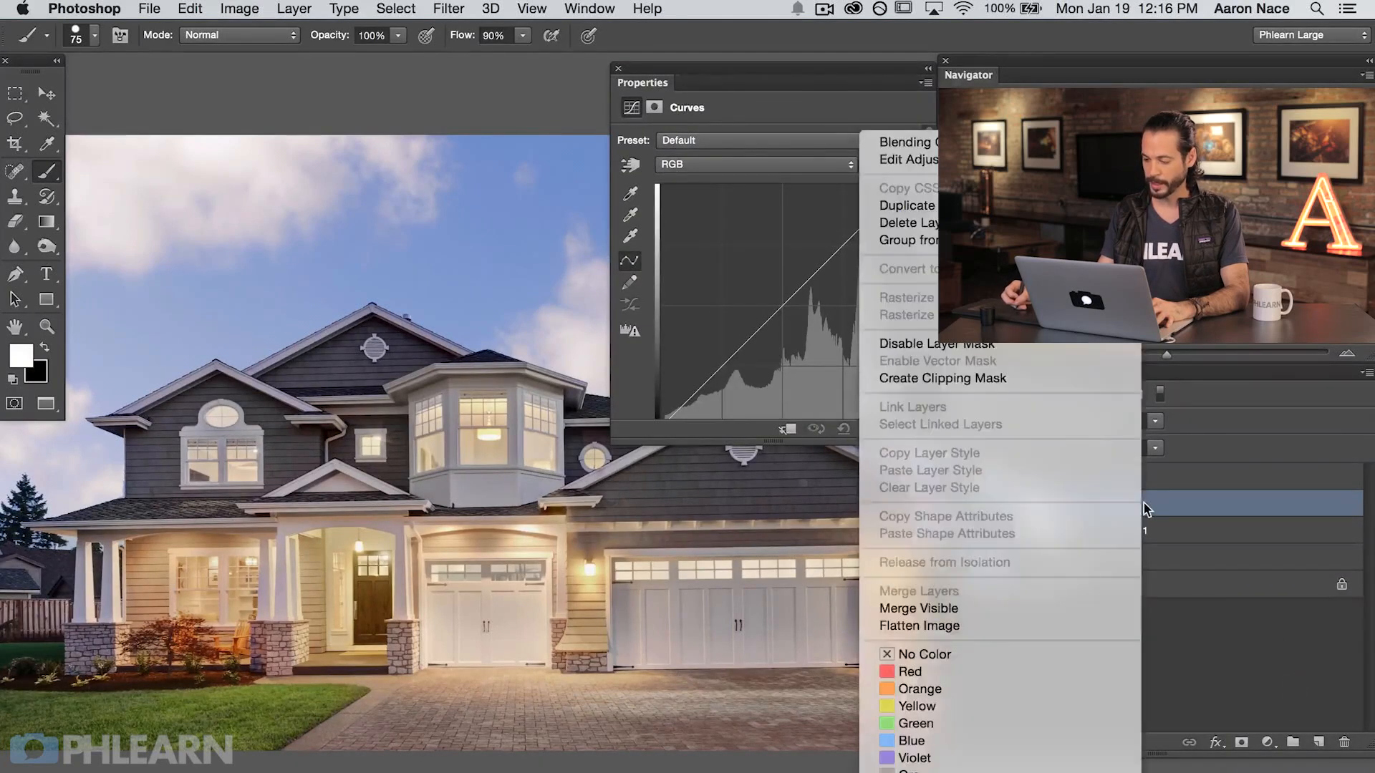
click(1010, 387)
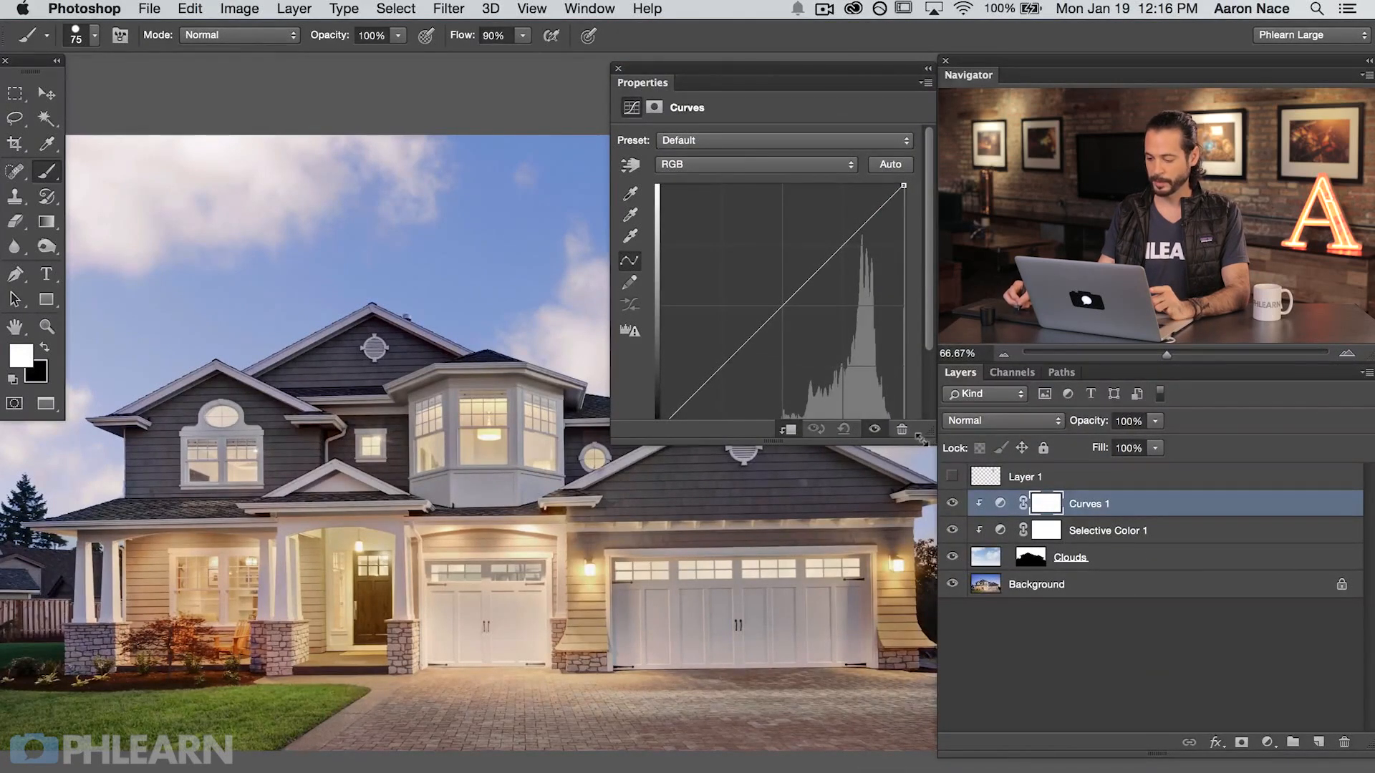
Step: Darken the clouds slightly with an RGB curve midpoint at input 135, output 119, and close the adjustment settings
drag(928, 438, 928, 534)
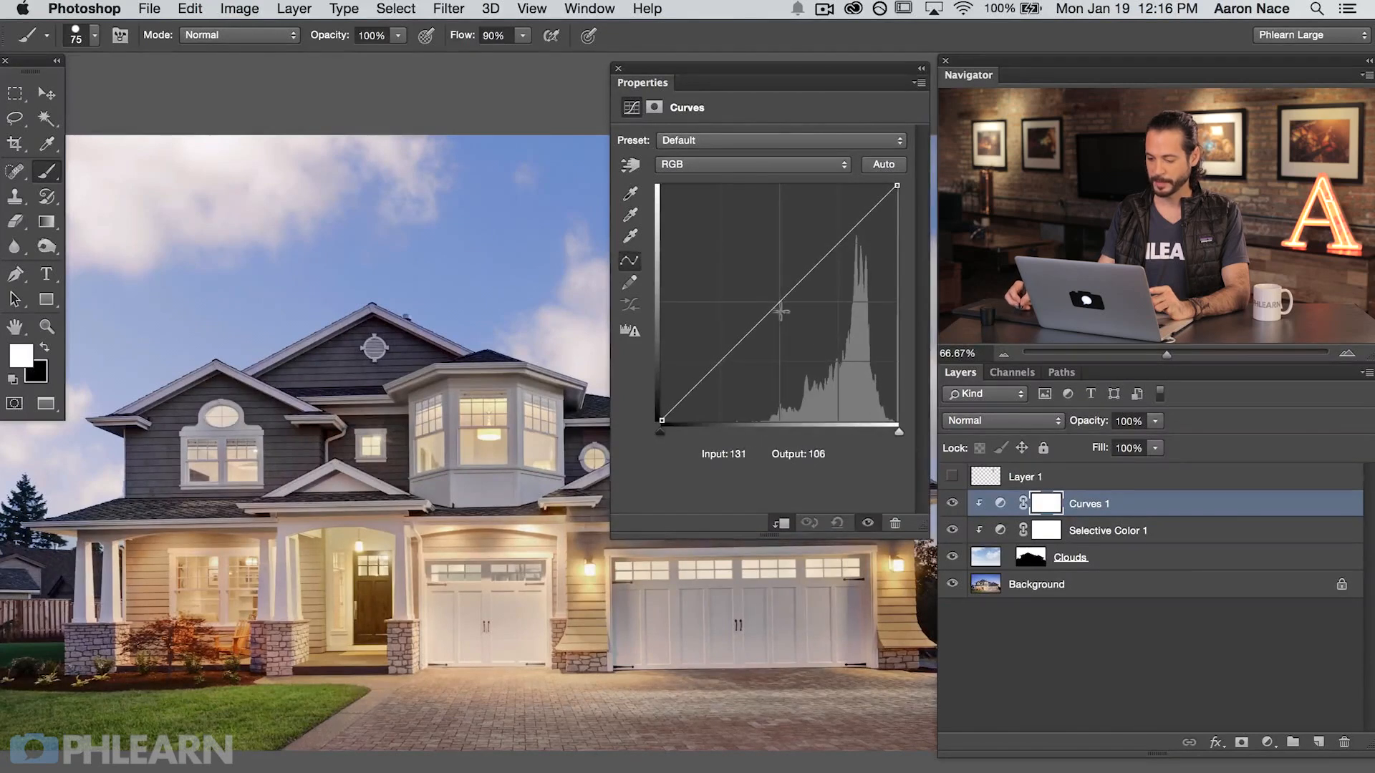
drag(774, 305, 814, 352)
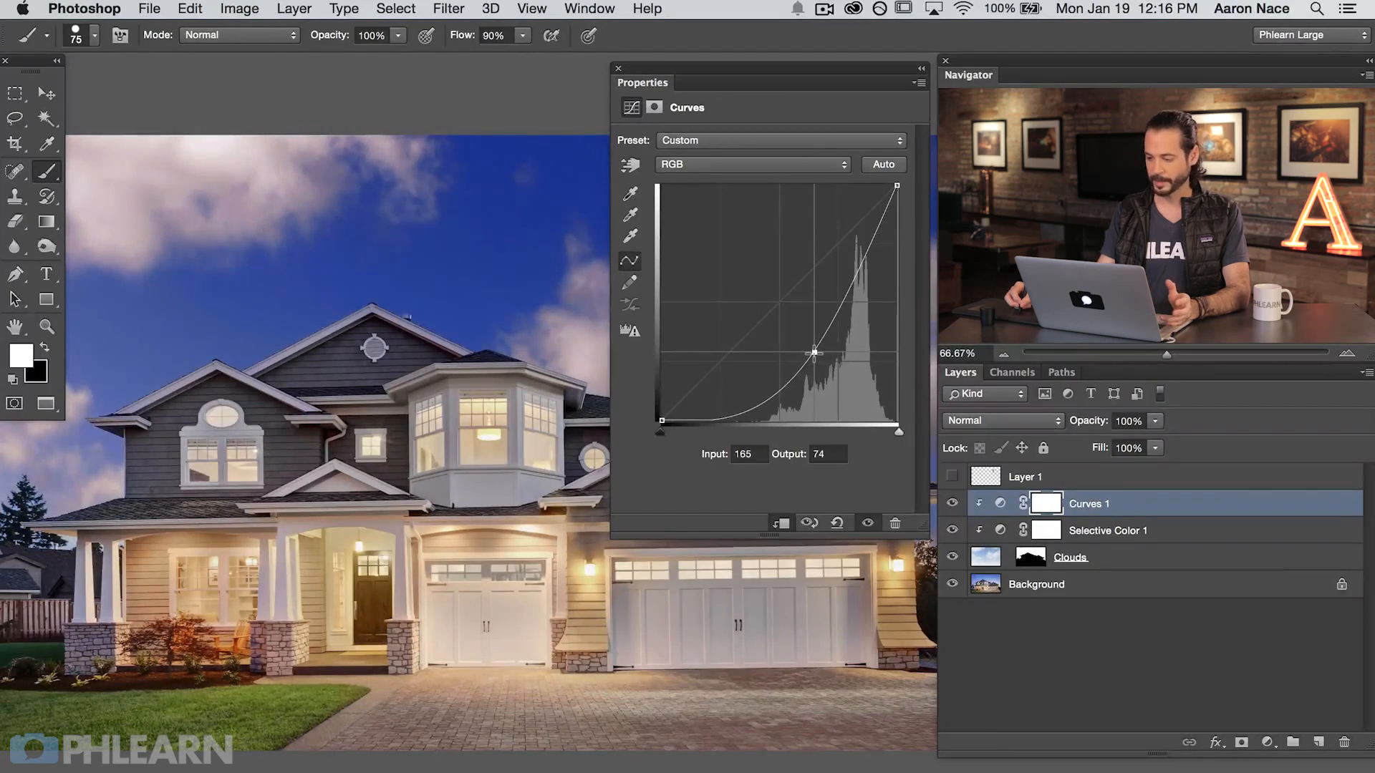
drag(814, 352, 787, 310)
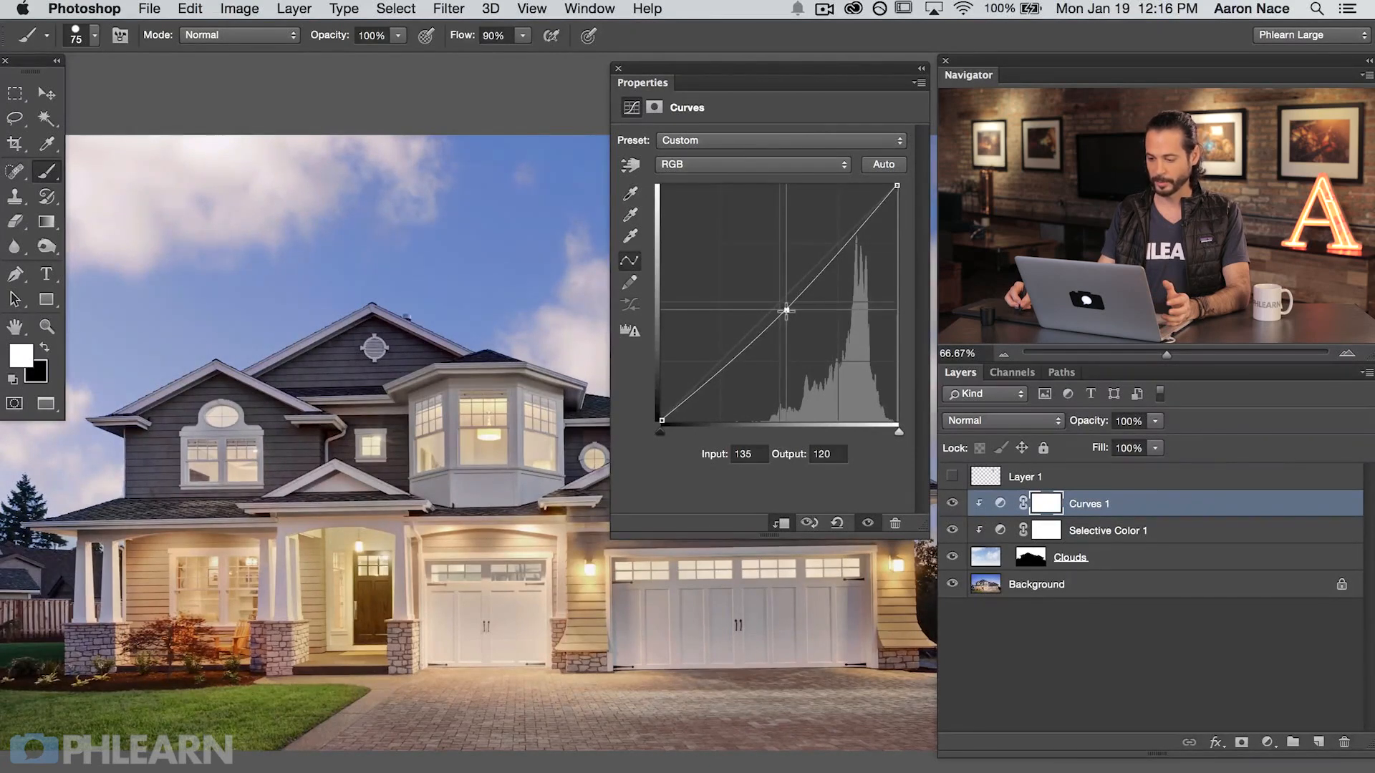
click(617, 68)
drag(657, 494, 677, 496)
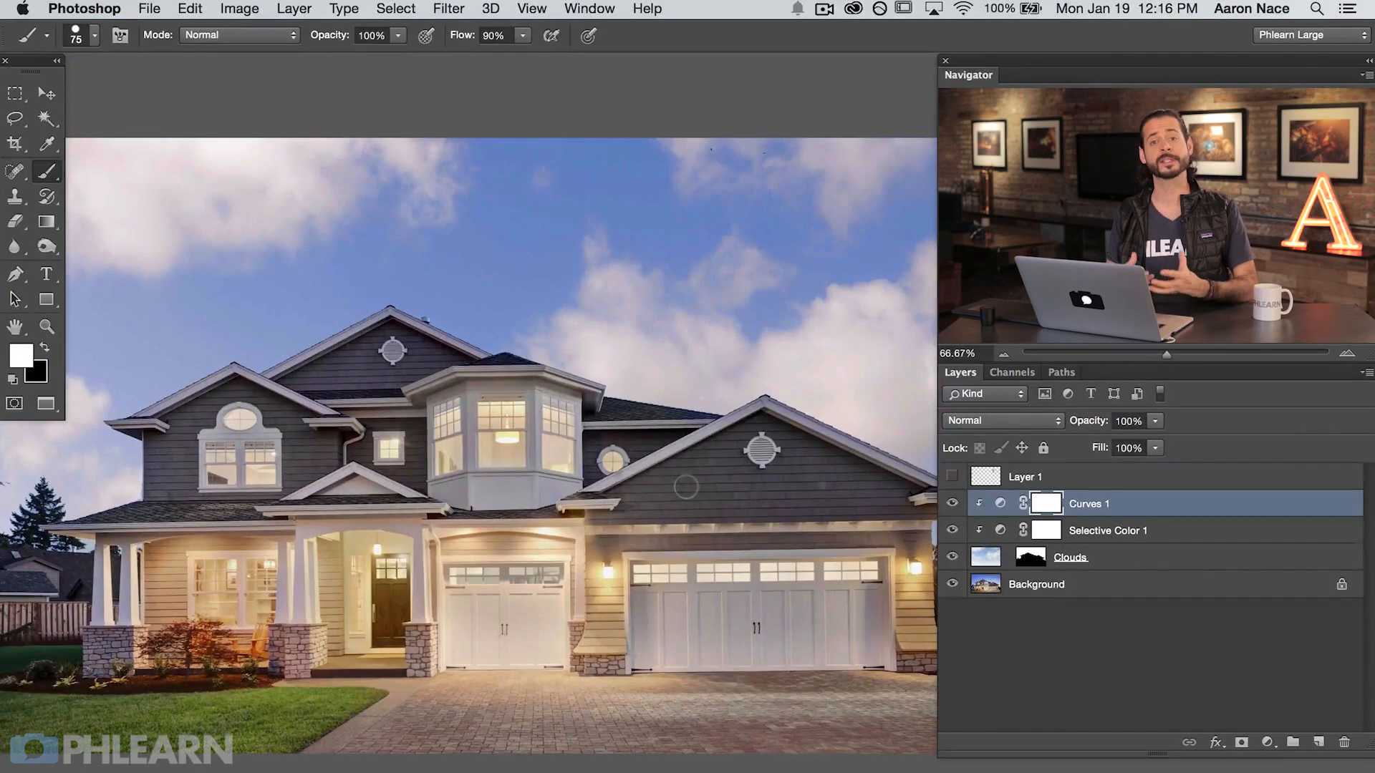